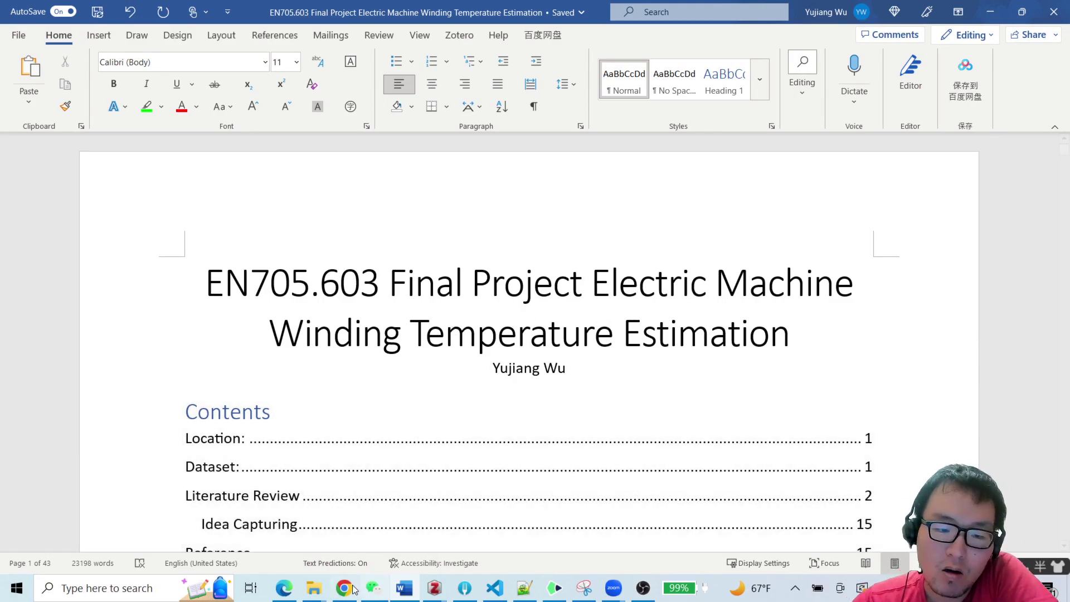
Switch to the Electric Motor Temperature dataset page on Kaggle in Chrome and close the browser's downloads bar.
mouse_move(346, 592)
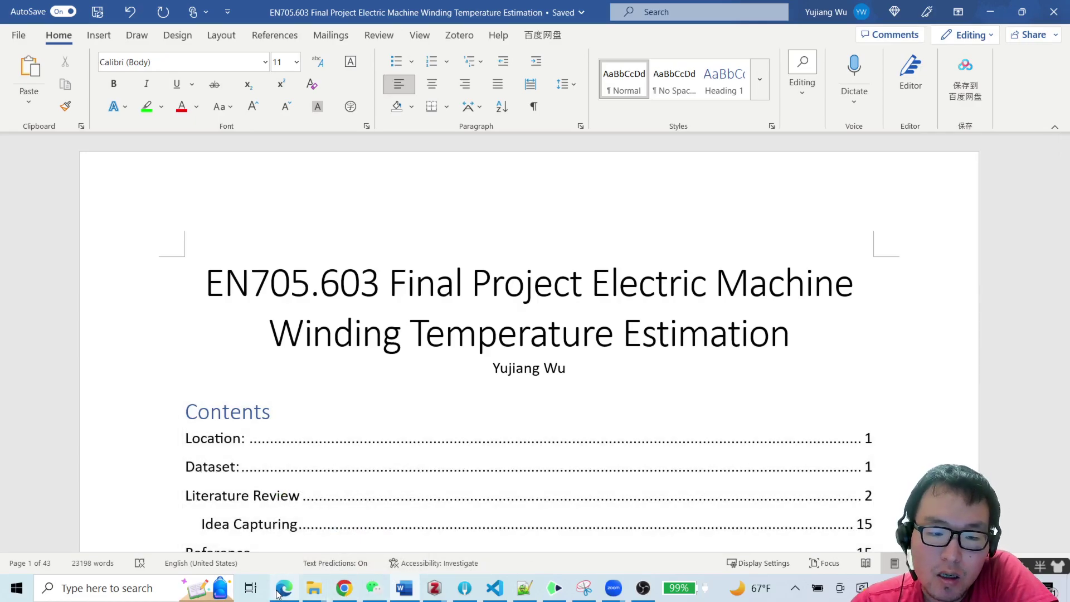
click(343, 590)
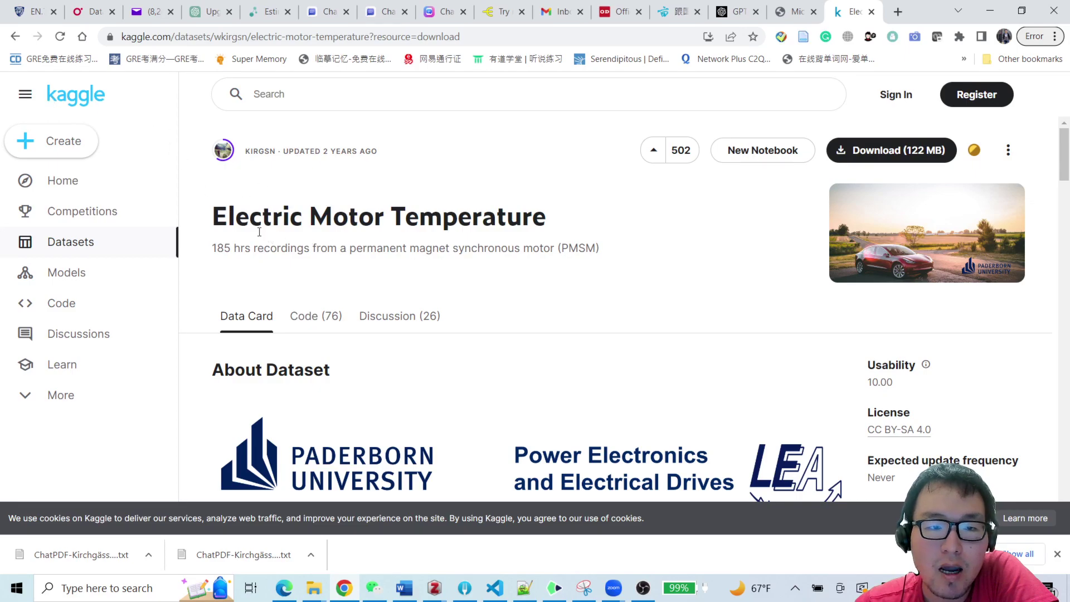
drag(229, 217, 531, 248)
scroll(624, 270, down, 4)
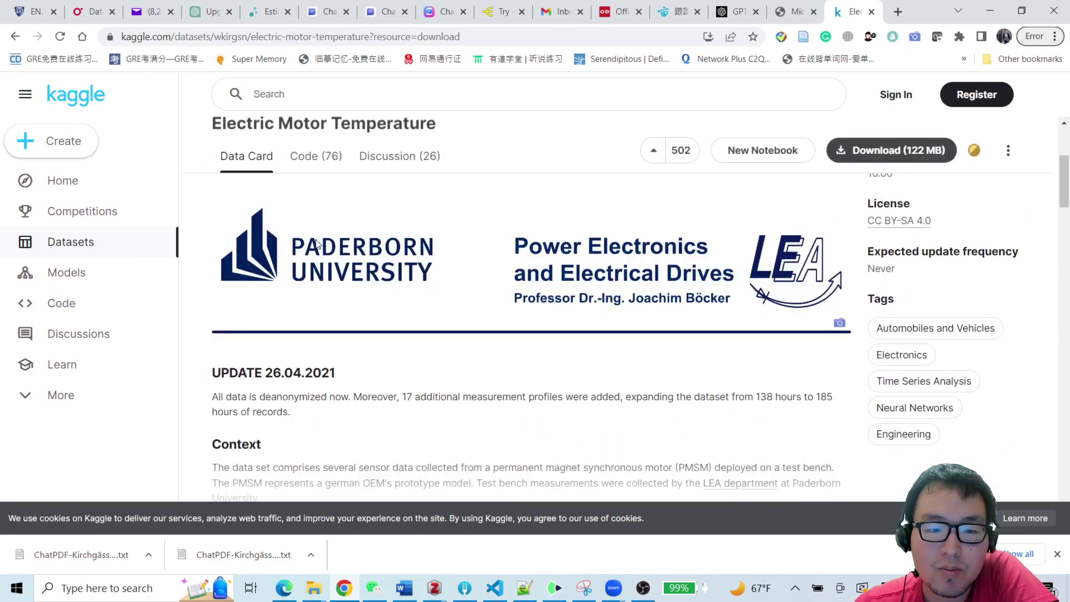
click(1057, 554)
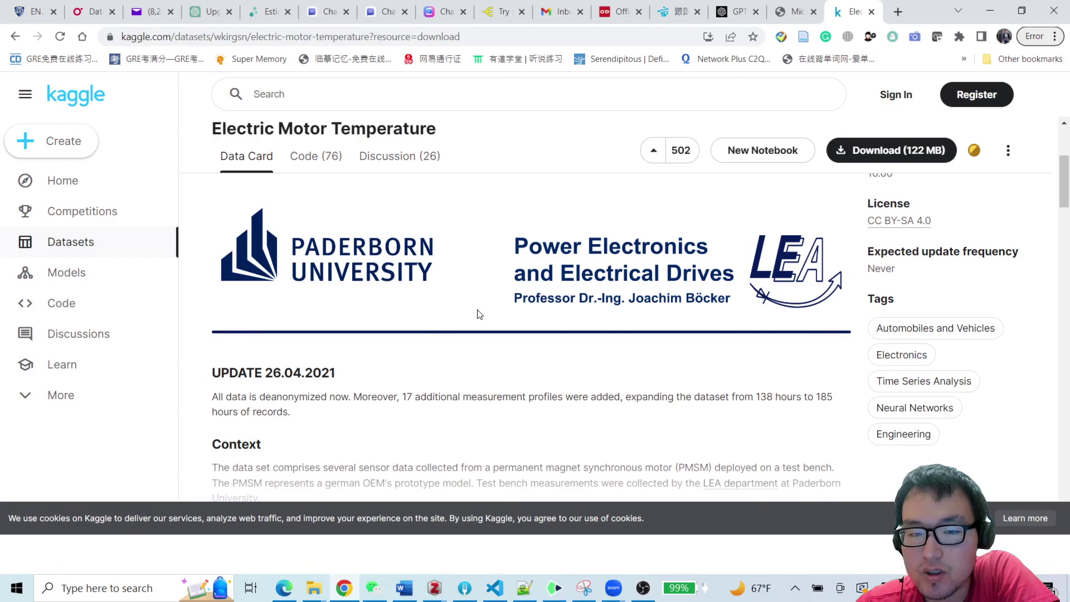
Look through the dataset page's overview, measures_v2.csv preview, metadata and similar datasets.
scroll(479, 258, down, 3)
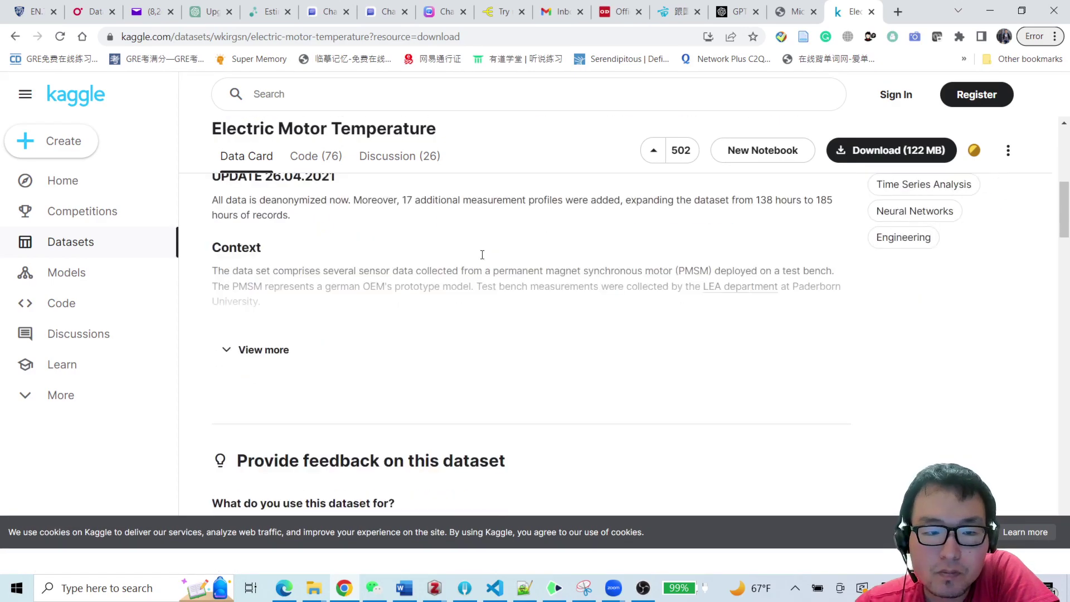
scroll(242, 363, down, 5)
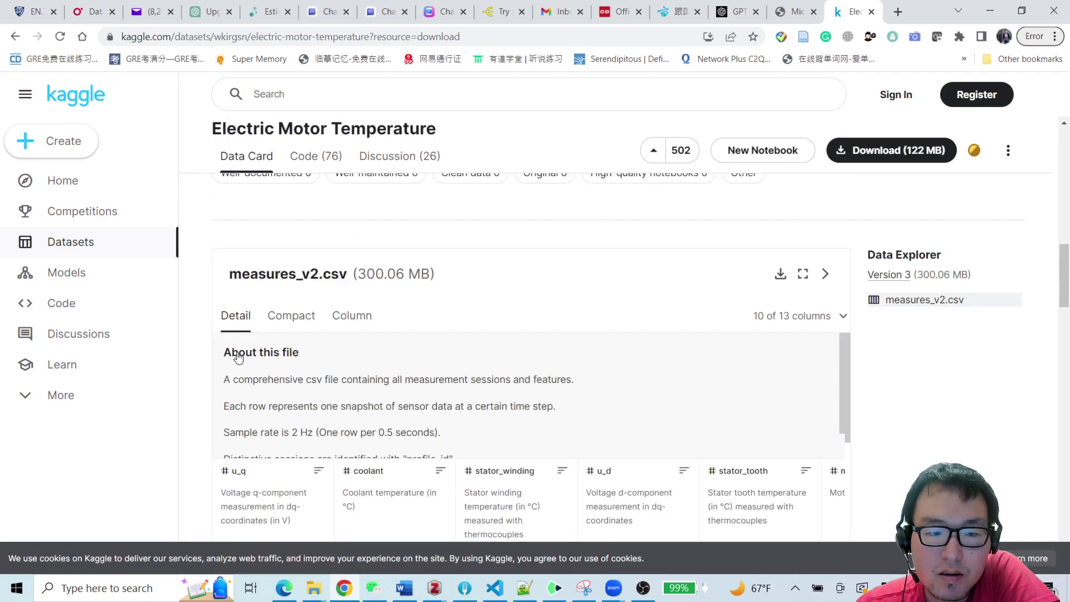
scroll(397, 222, down, 15)
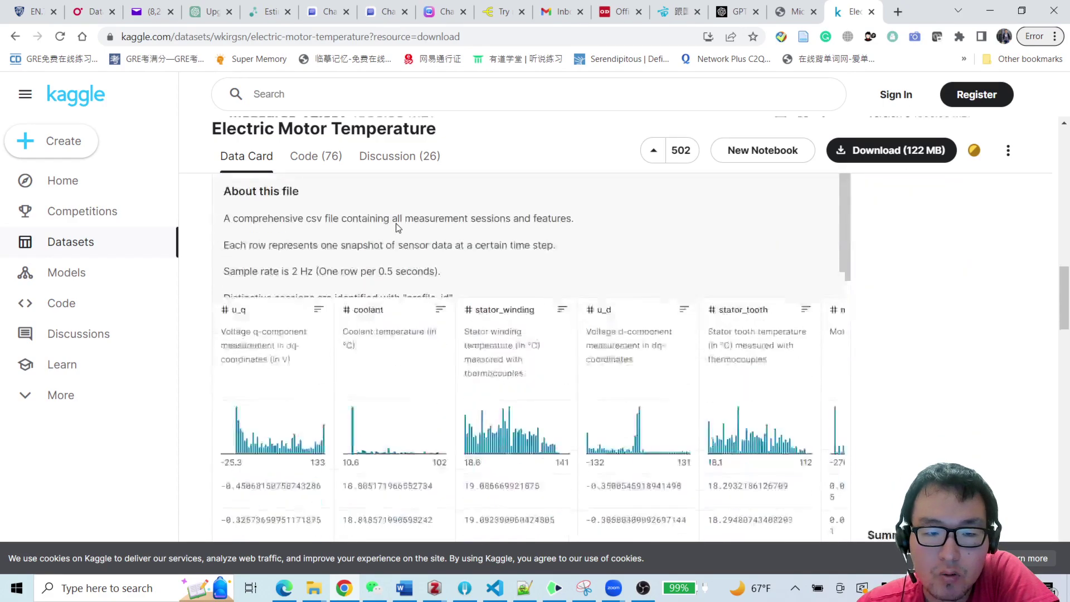
scroll(530, 440, down, 5)
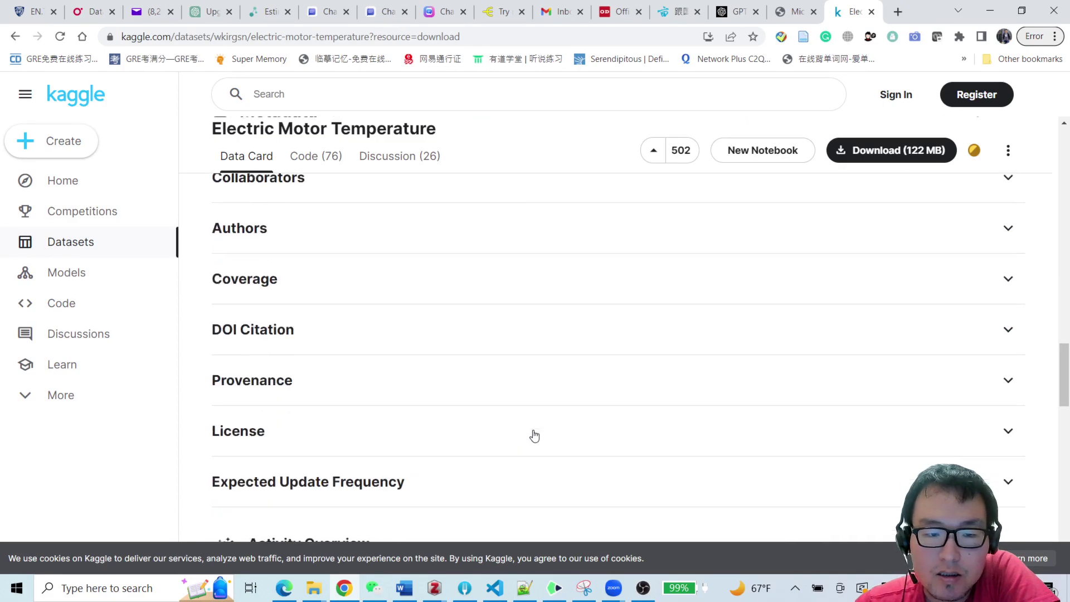
scroll(468, 416, up, 6)
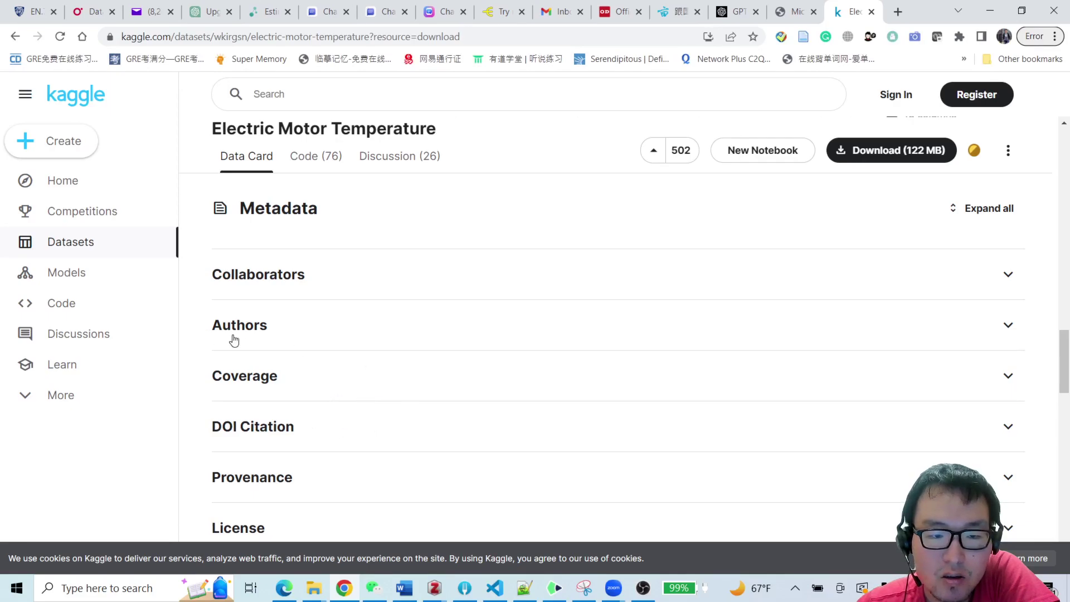
scroll(461, 323, down, 15)
scroll(481, 316, down, 2)
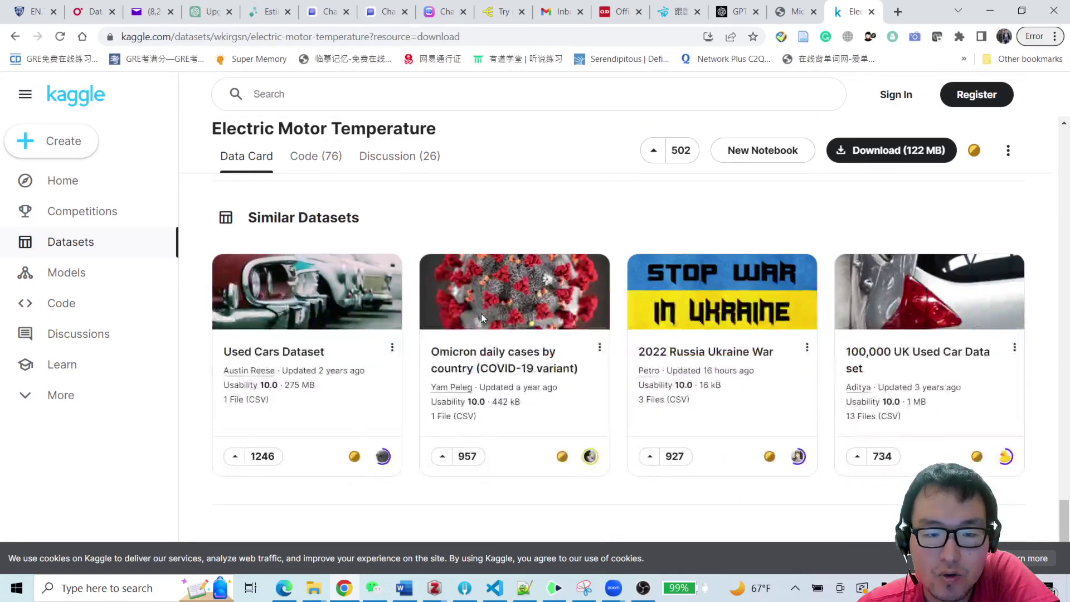
scroll(487, 315, up, 15)
scroll(492, 320, up, 10)
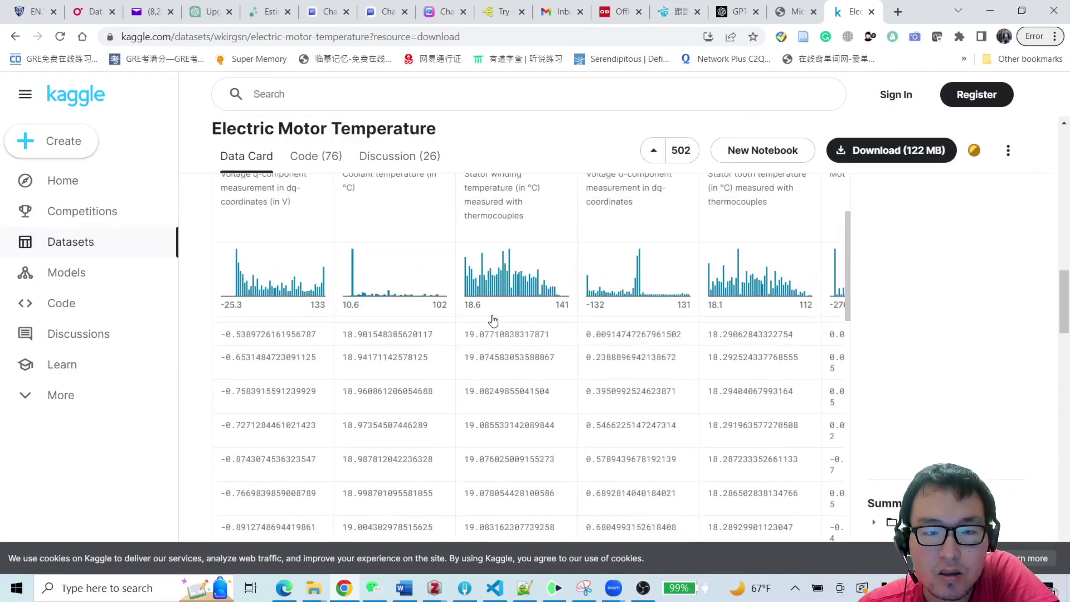
scroll(493, 321, up, 2)
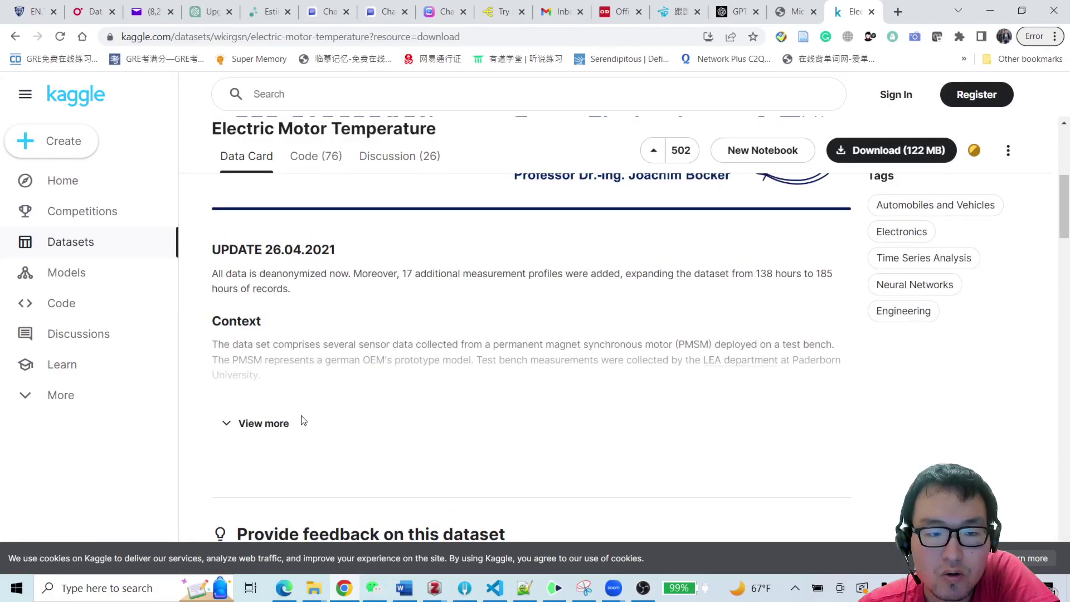
Expand the full dataset description and read its content notes and list of related publications.
click(262, 422)
scroll(514, 336, down, 6)
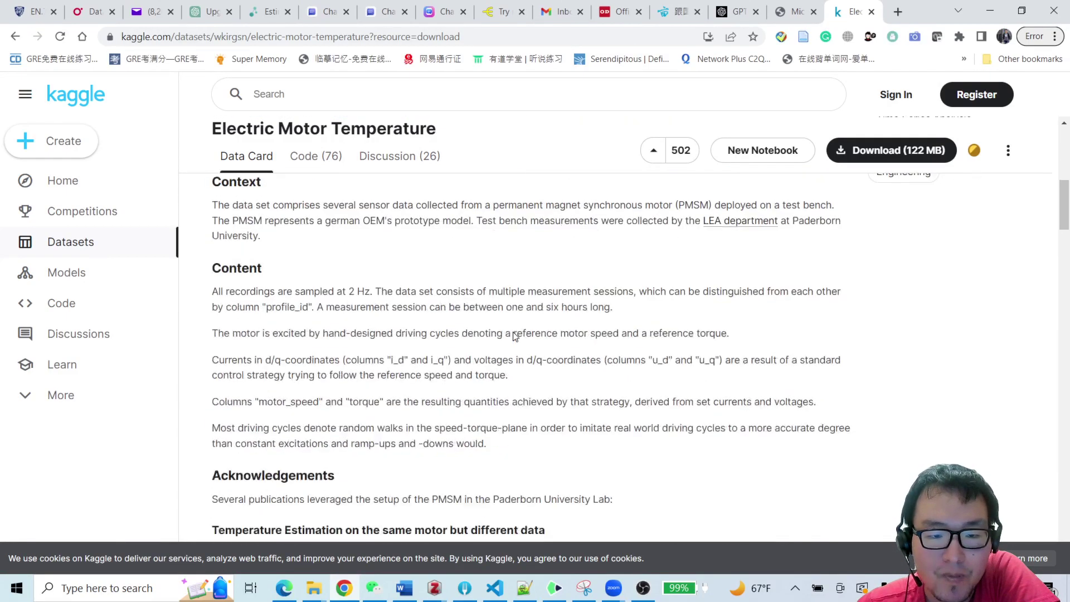
scroll(227, 323, down, 3)
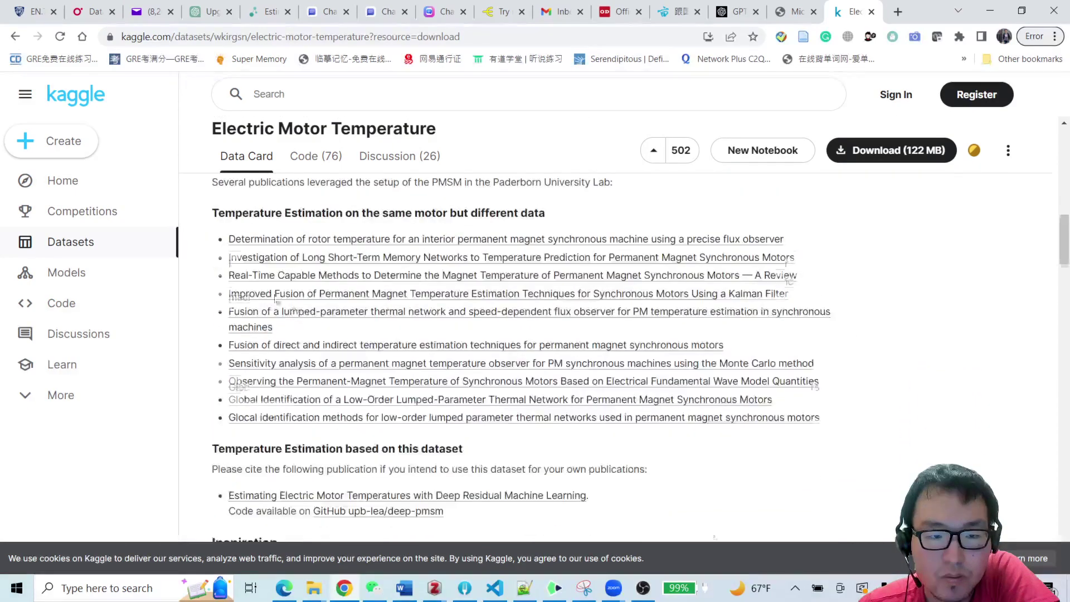
scroll(515, 386, down, 2)
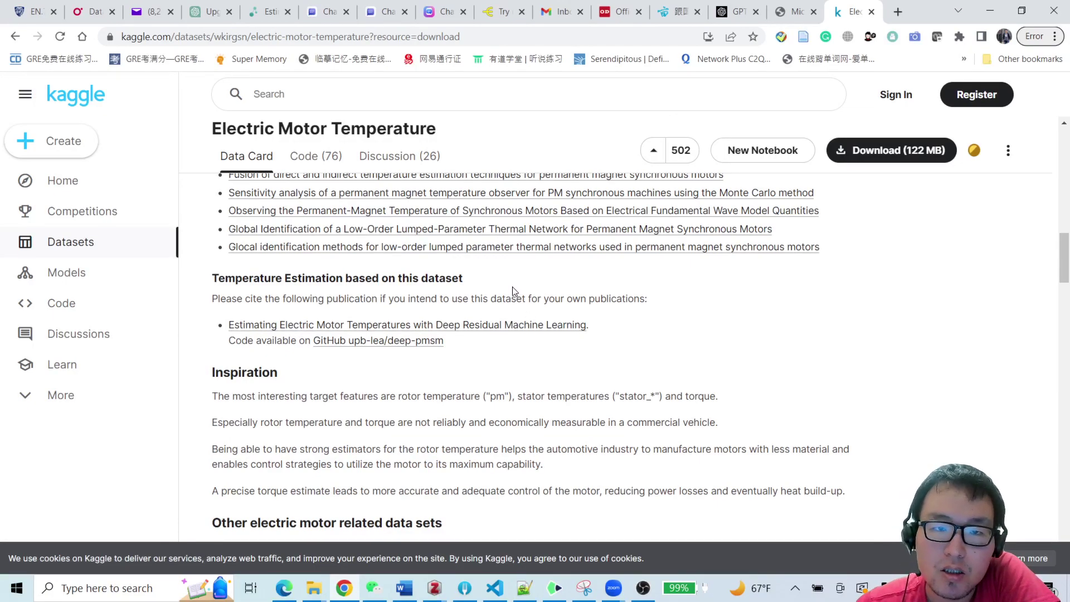
Highlight the citation request and the publication "Estimating Electric Motor Temperatures with Deep Residual Machine Learning", and dismiss the cookie notice.
drag(591, 326, 222, 328)
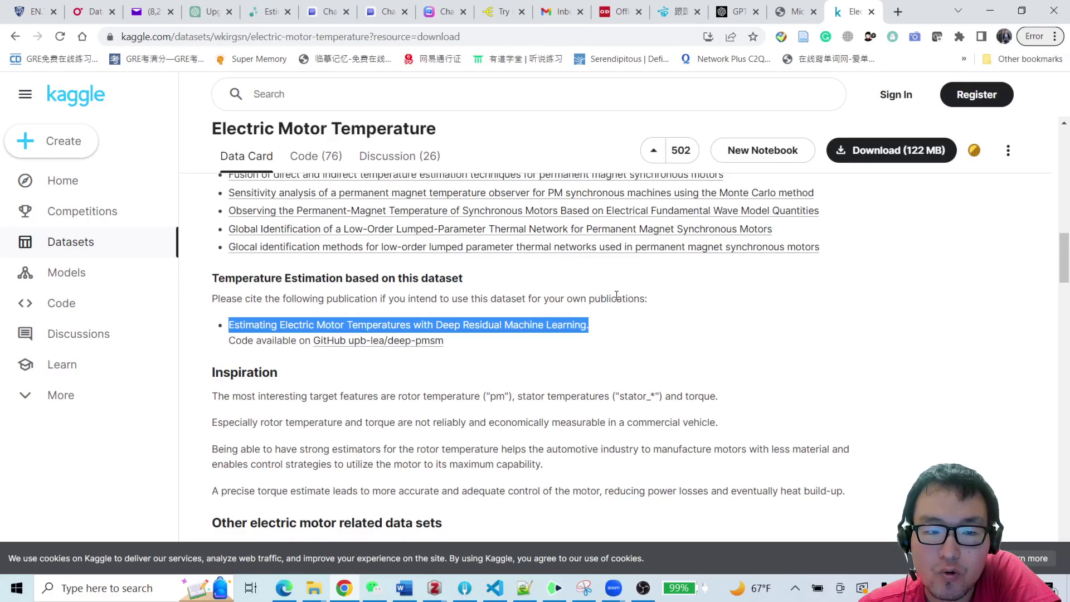
click(492, 304)
drag(593, 330, 220, 294)
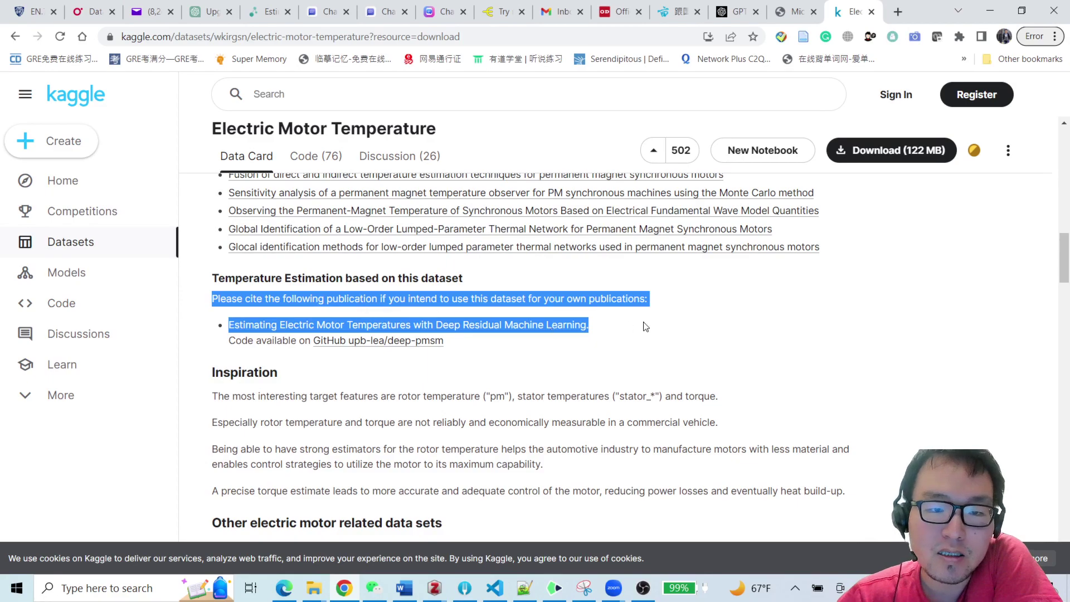
click(630, 333)
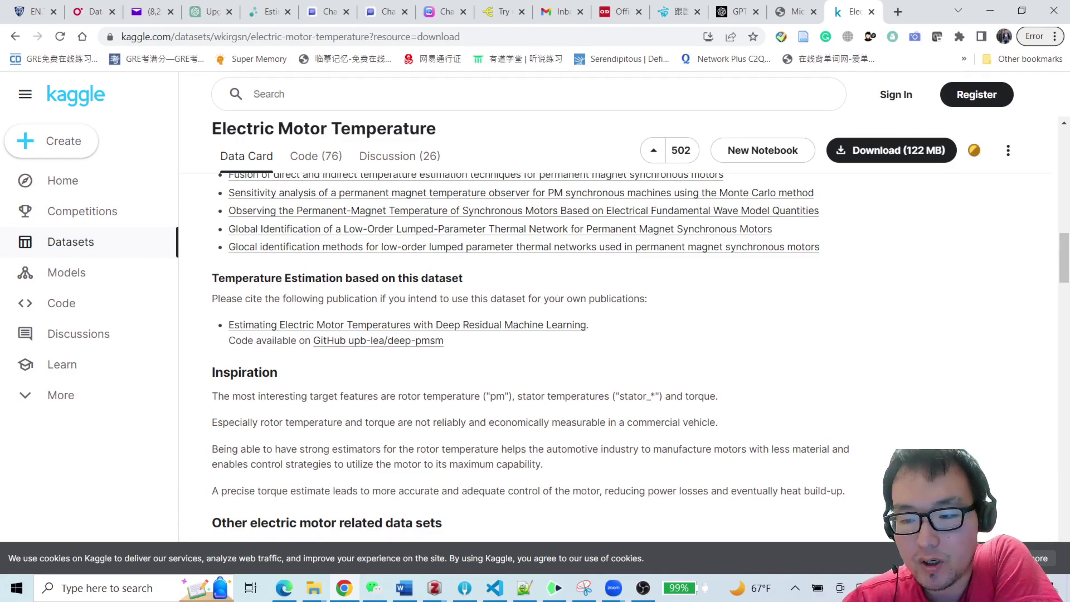
click(964, 558)
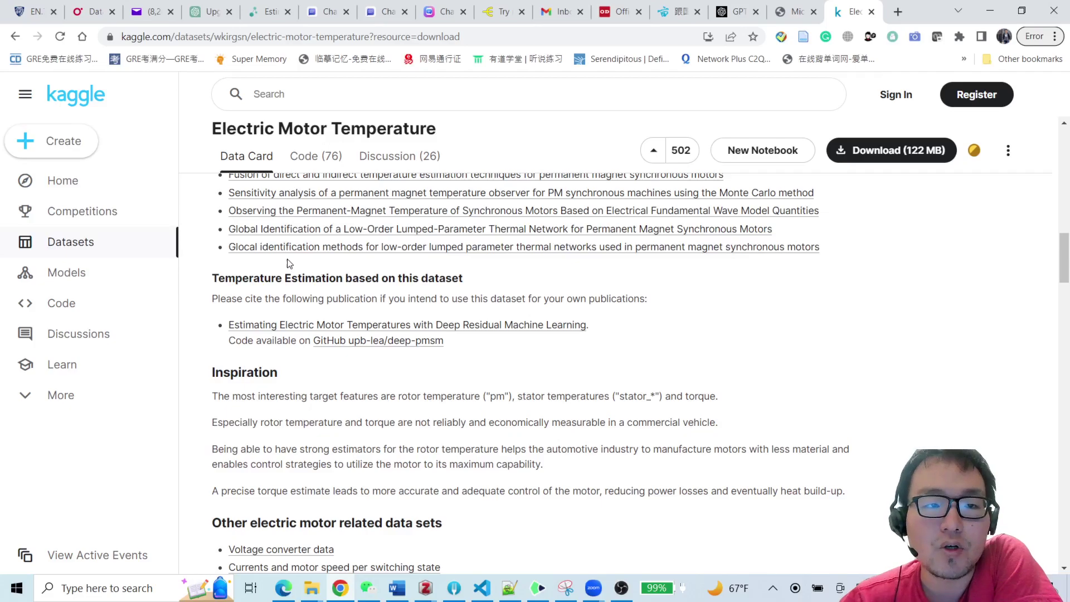
In Connected Papers, search for "Estimating Electric Motor Temperatures With Deep Residual Machine Learning" and open the graph of the paper with that title.
click(271, 12)
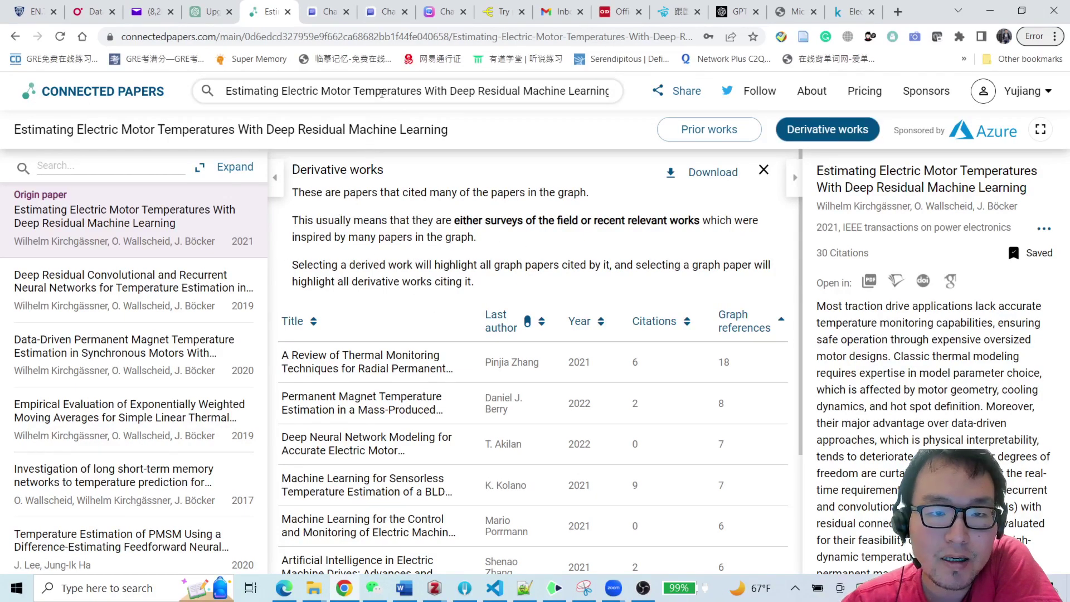
click(382, 93)
drag(230, 100, 565, 103)
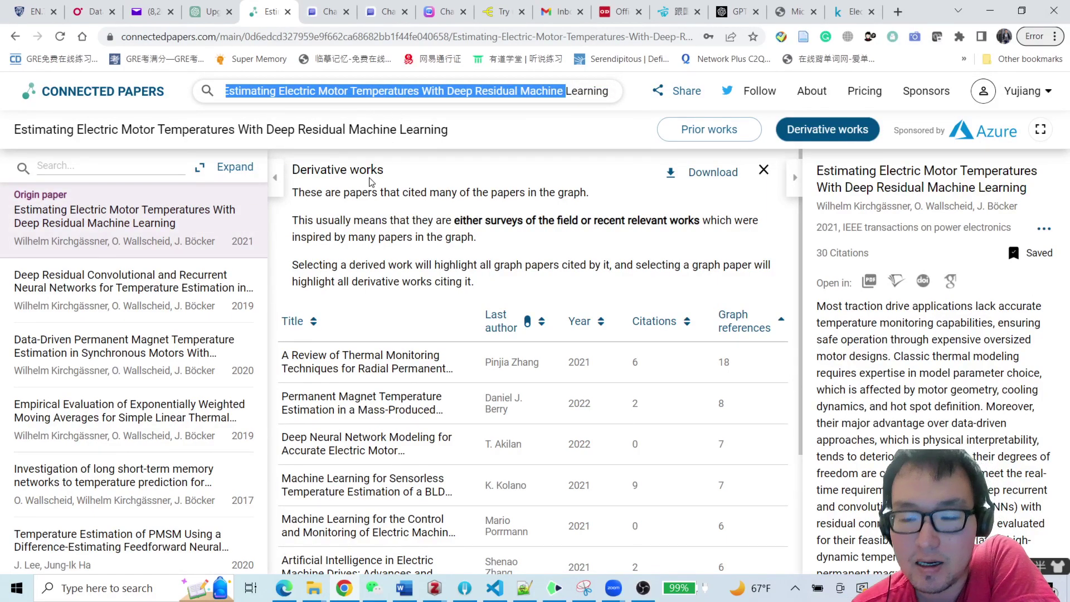
key(Return)
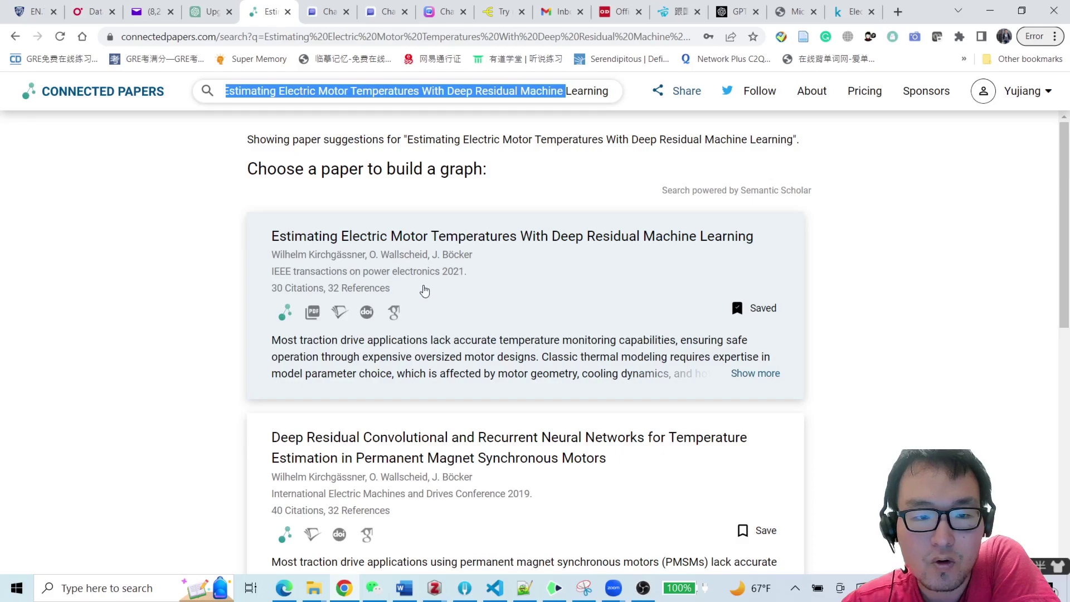
click(549, 282)
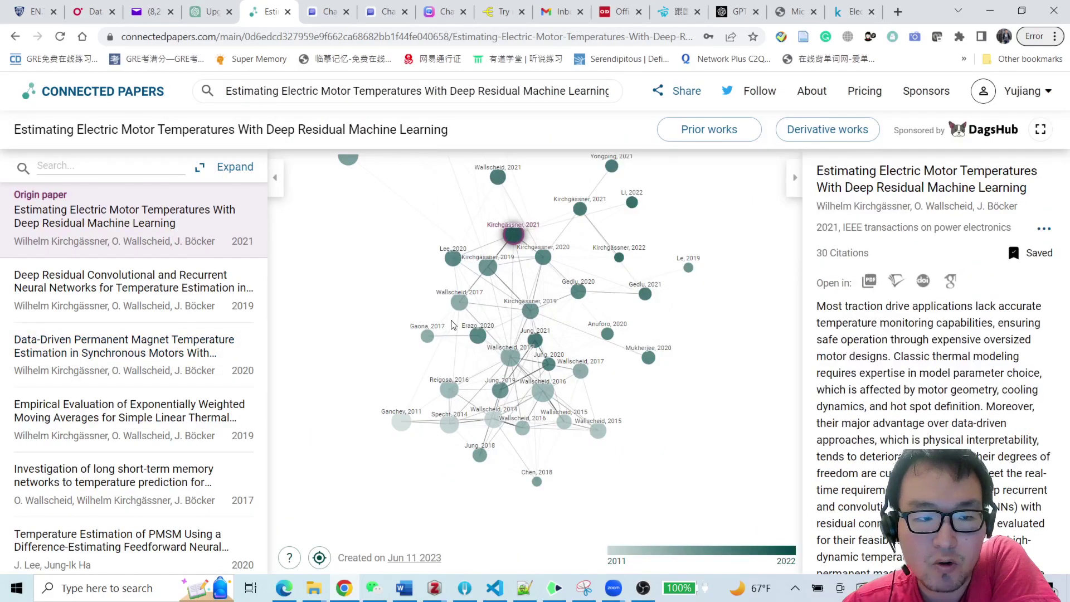
Examine the graph around the origin paper, including its linked papers, node sizes and publication-year colour scale.
scroll(450, 324, down, 2)
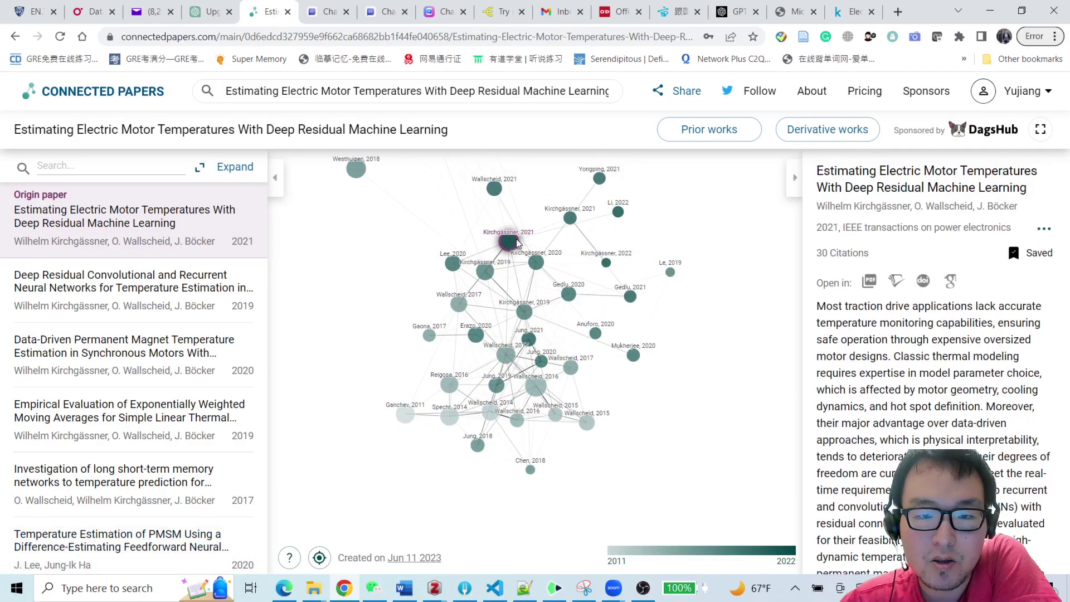
scroll(512, 240, up, 4)
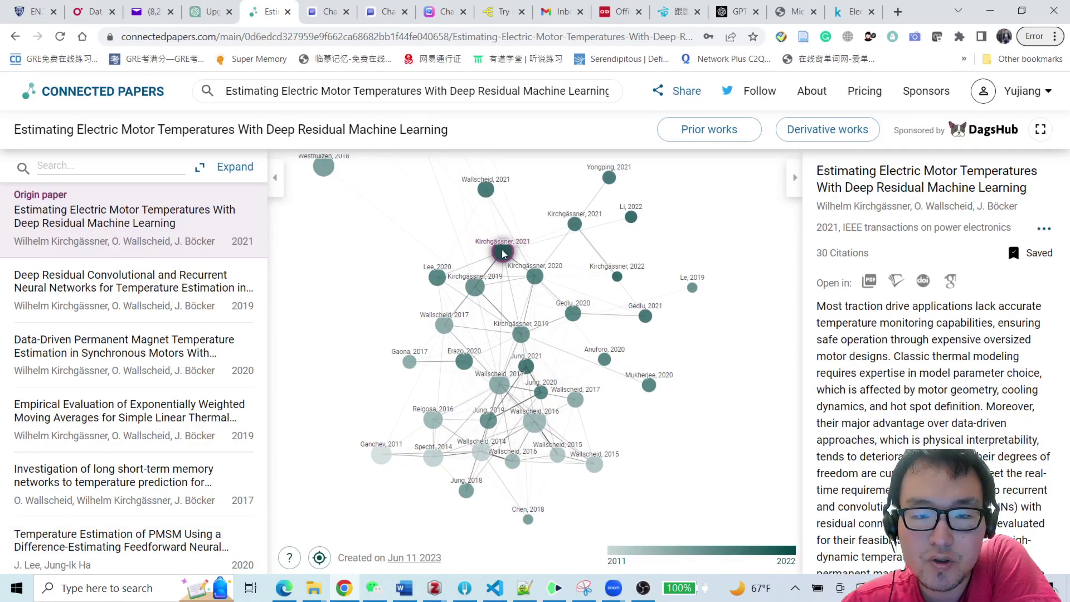
scroll(505, 255, up, 1)
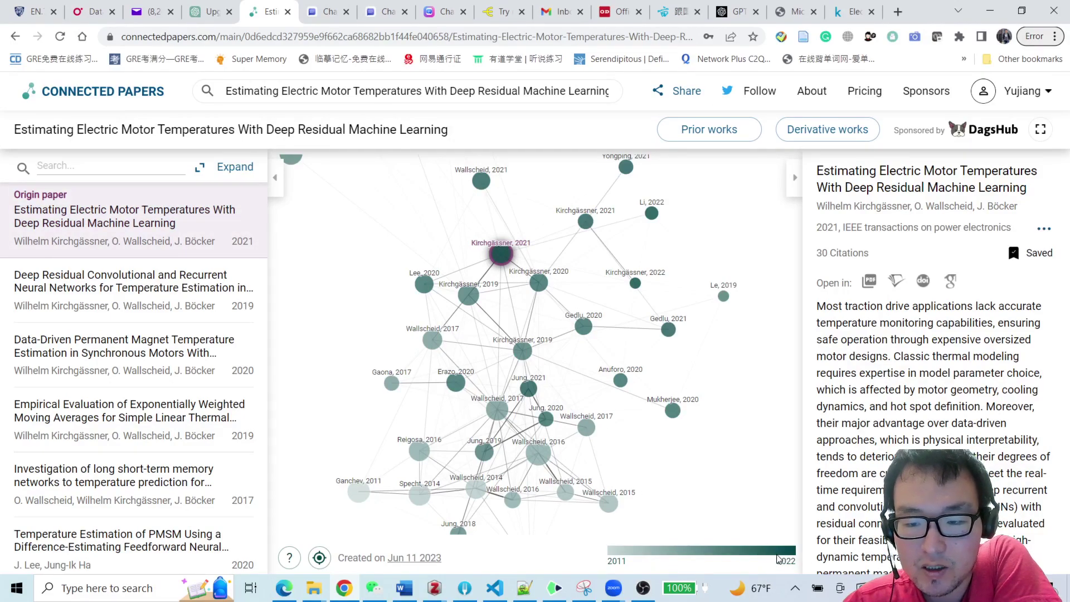
click(619, 382)
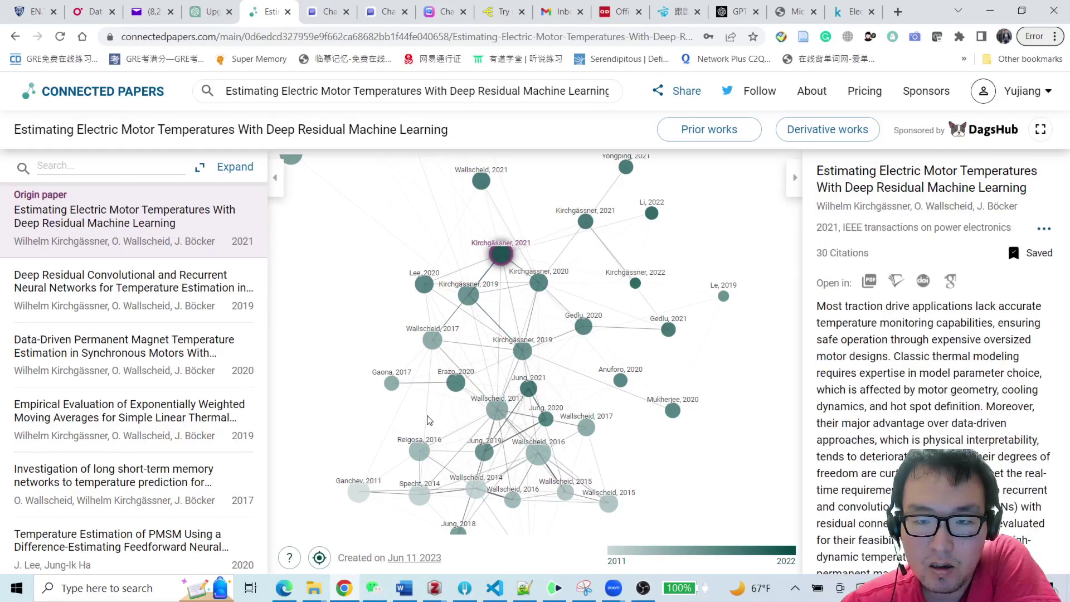
scroll(395, 418, down, 2)
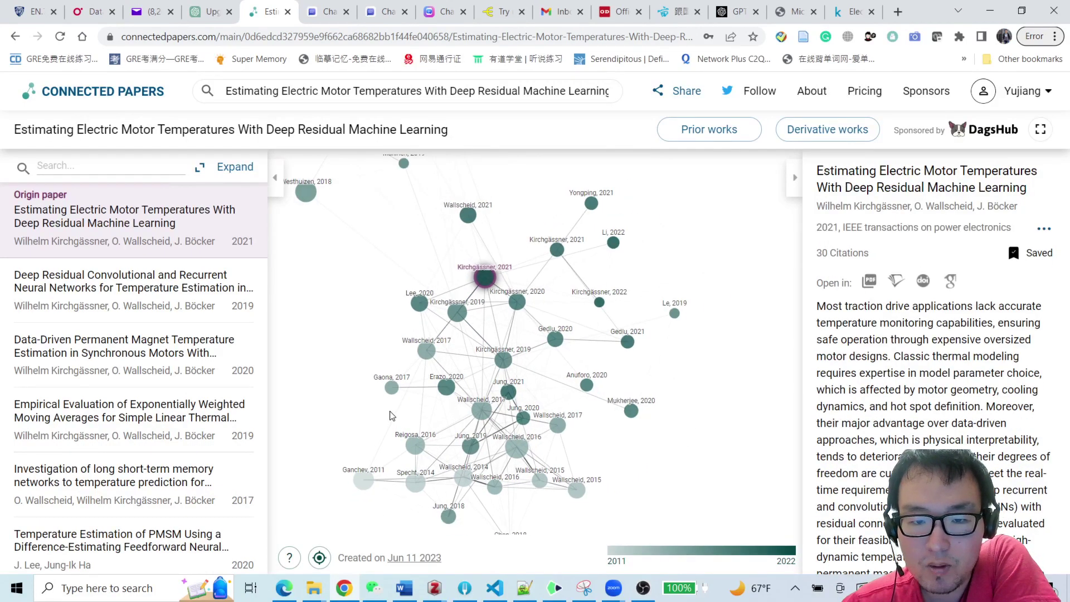
scroll(686, 358, down, 2)
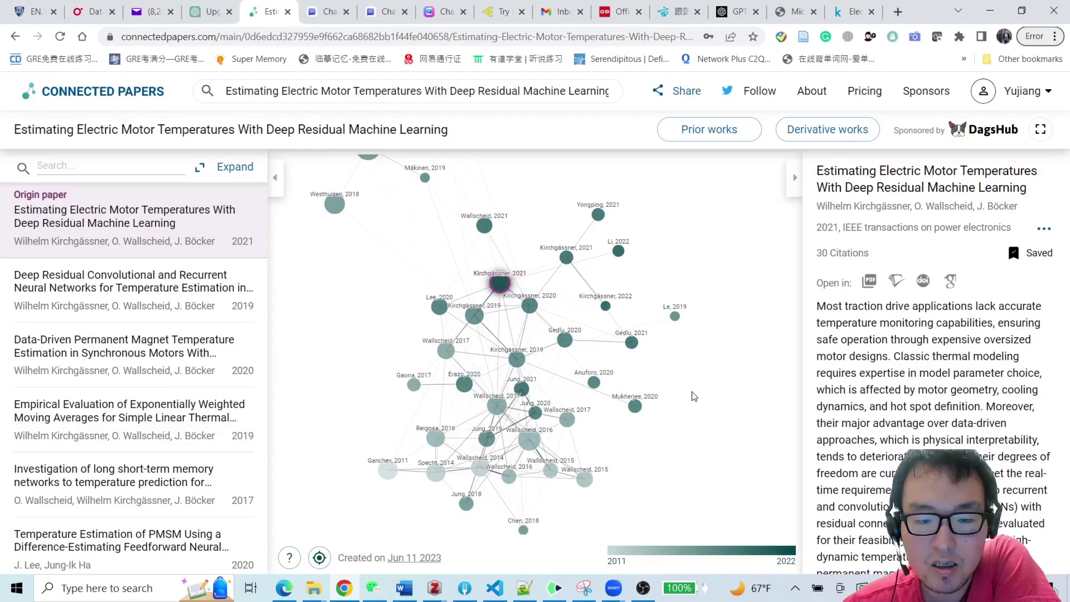
scroll(699, 395, down, 1)
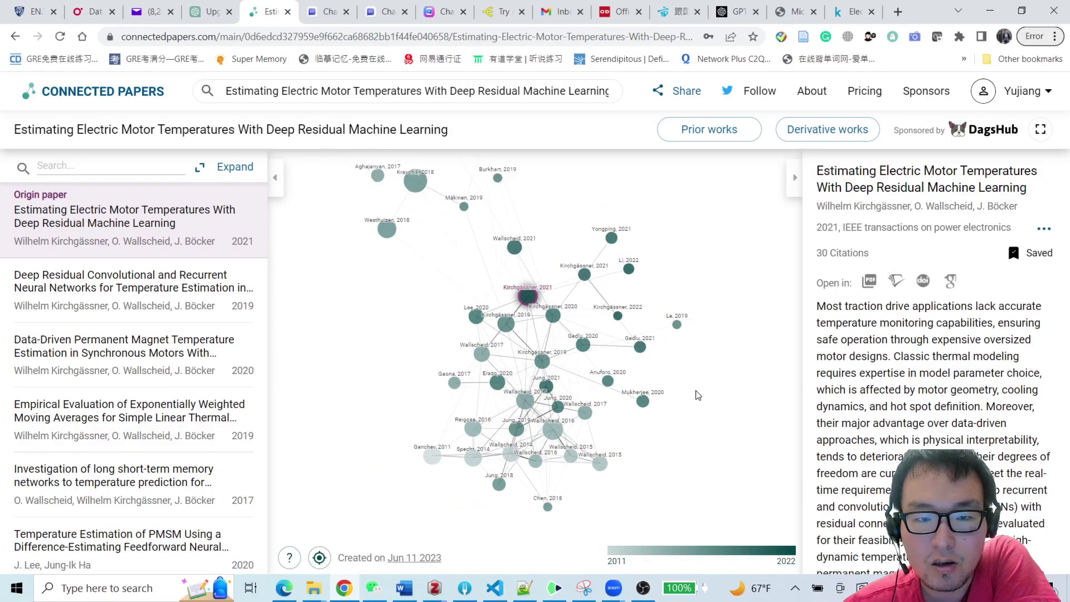
Review the list of derivative works for the paper graph and open its list of prior works.
click(827, 132)
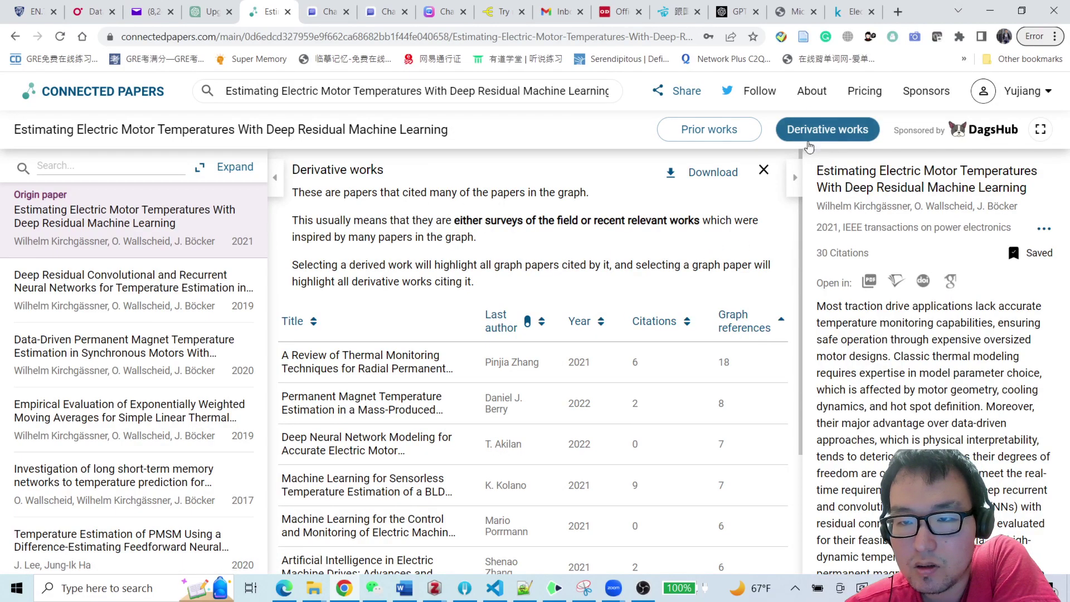
scroll(634, 265, down, 2)
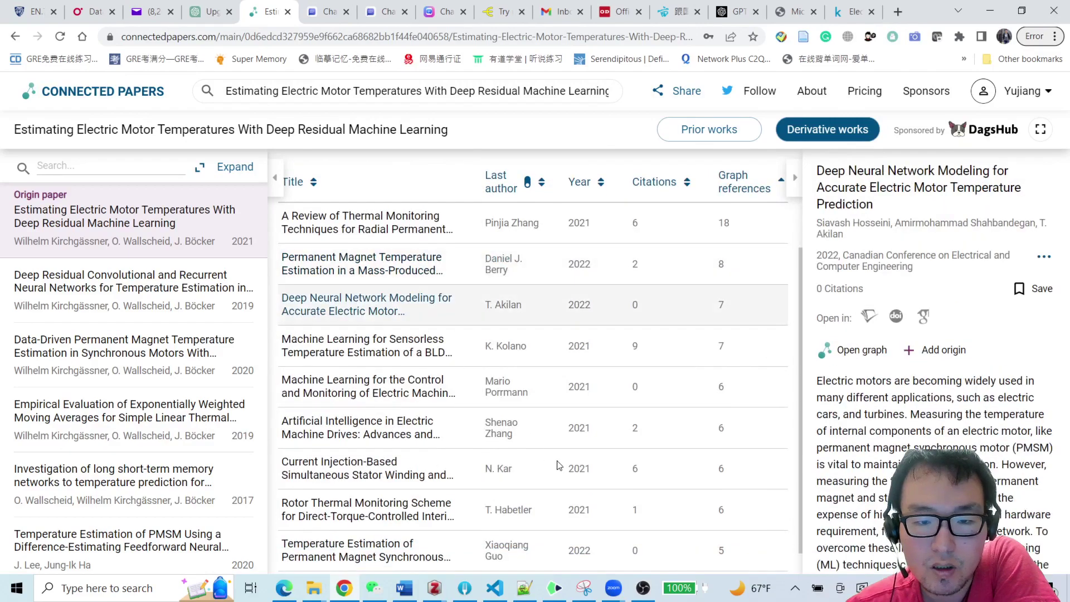
scroll(619, 416, up, 2)
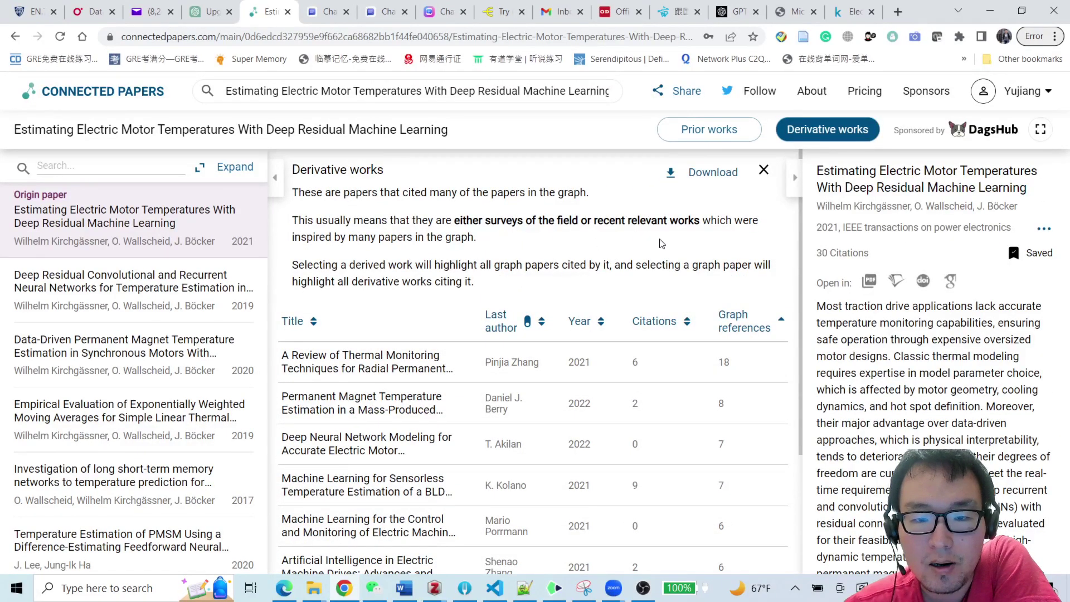
scroll(687, 245, down, 2)
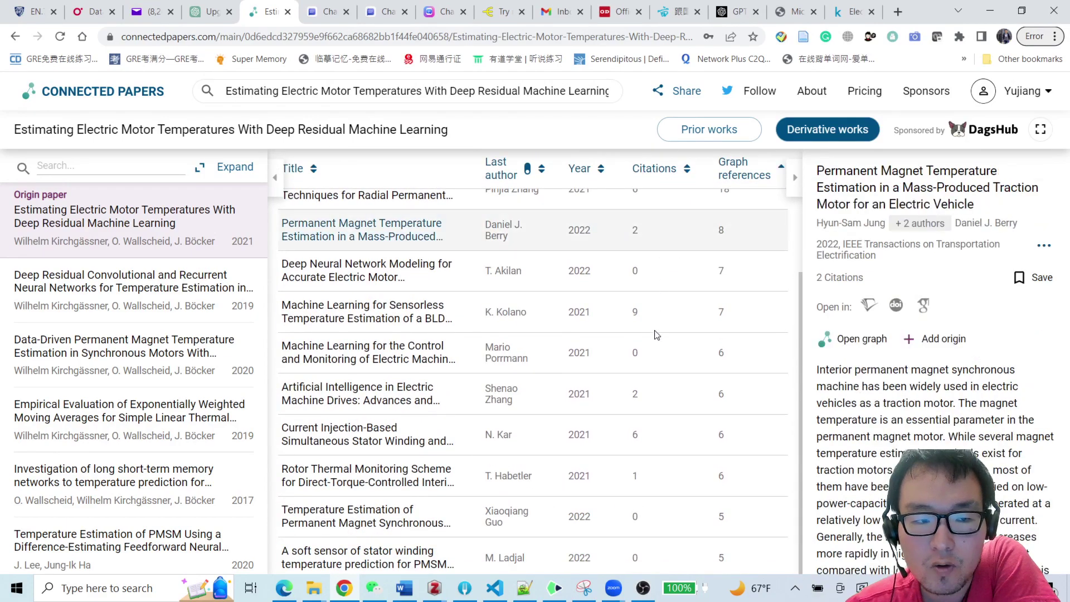
scroll(426, 262, up, 3)
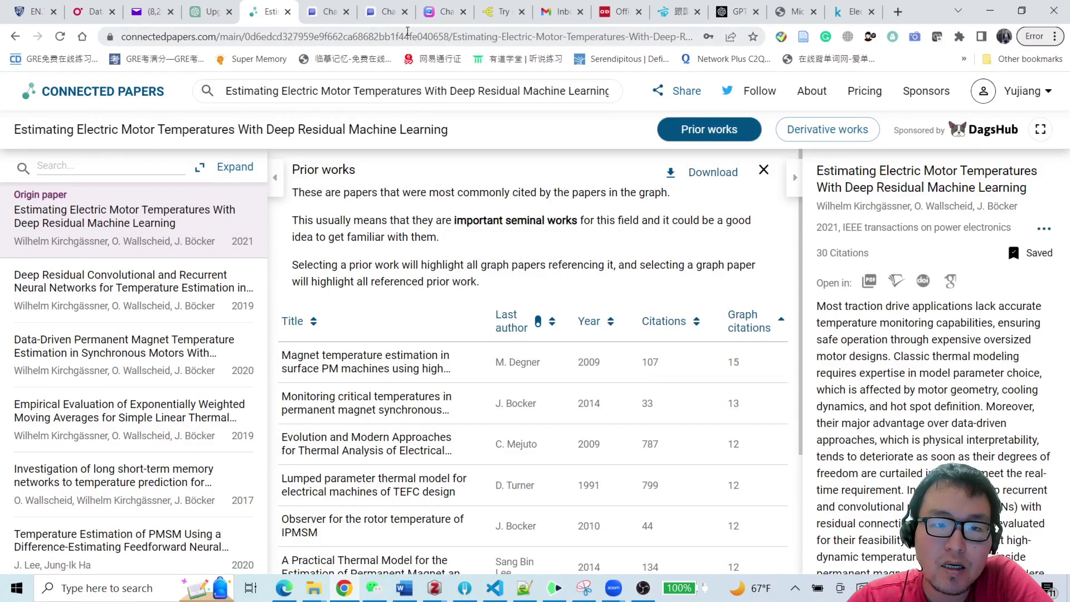
Switch to the ChatPDF conversation about the paper, enlarge the page, and review the example questions and the Chinese three-question summary at its beginning.
click(440, 12)
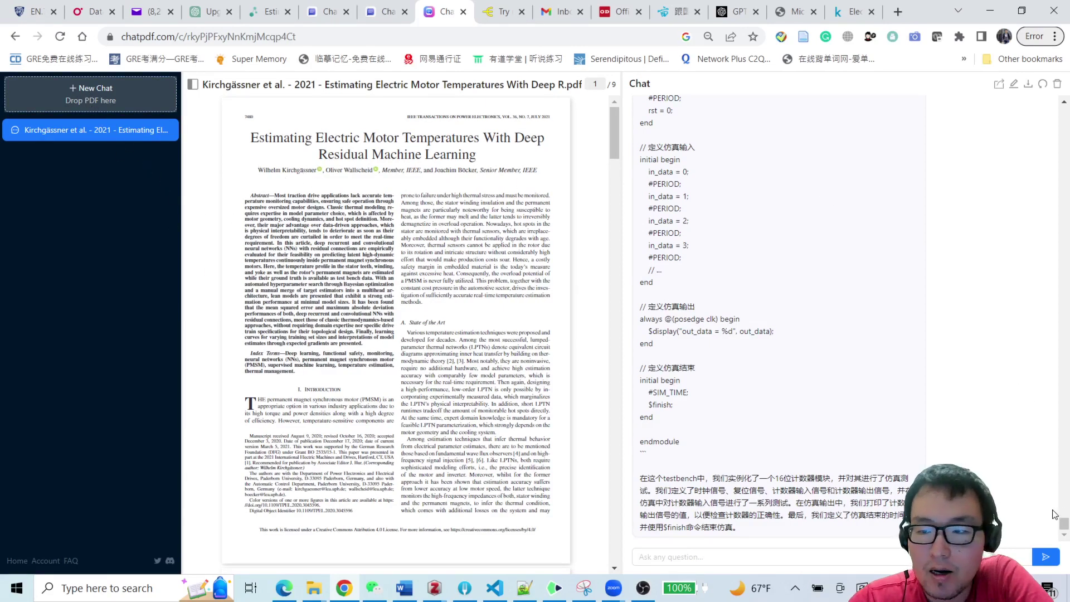
drag(1064, 524, 1069, 71)
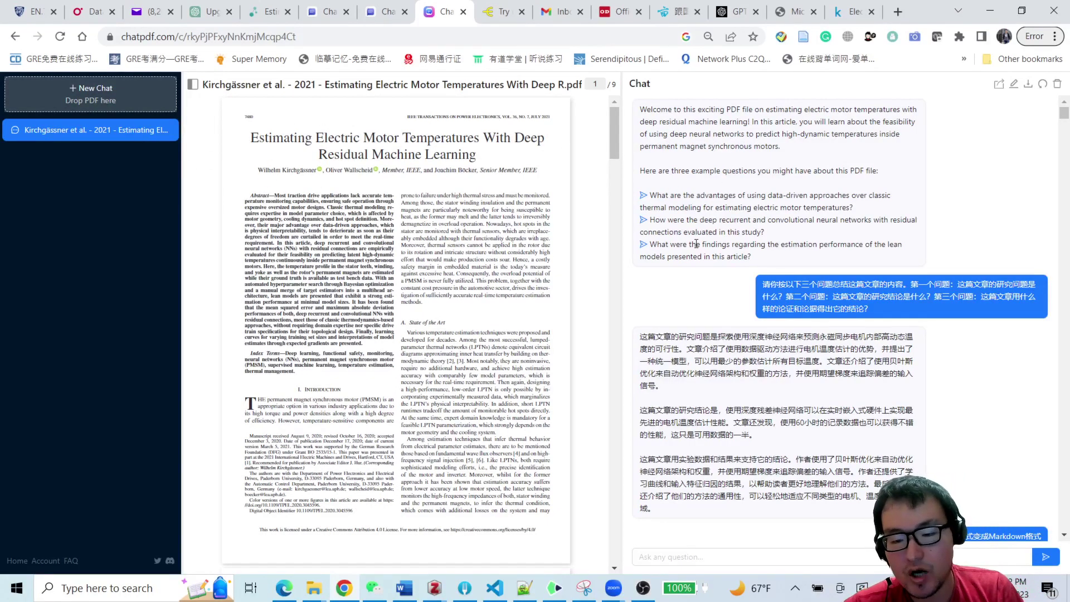
key(ctrl+0)
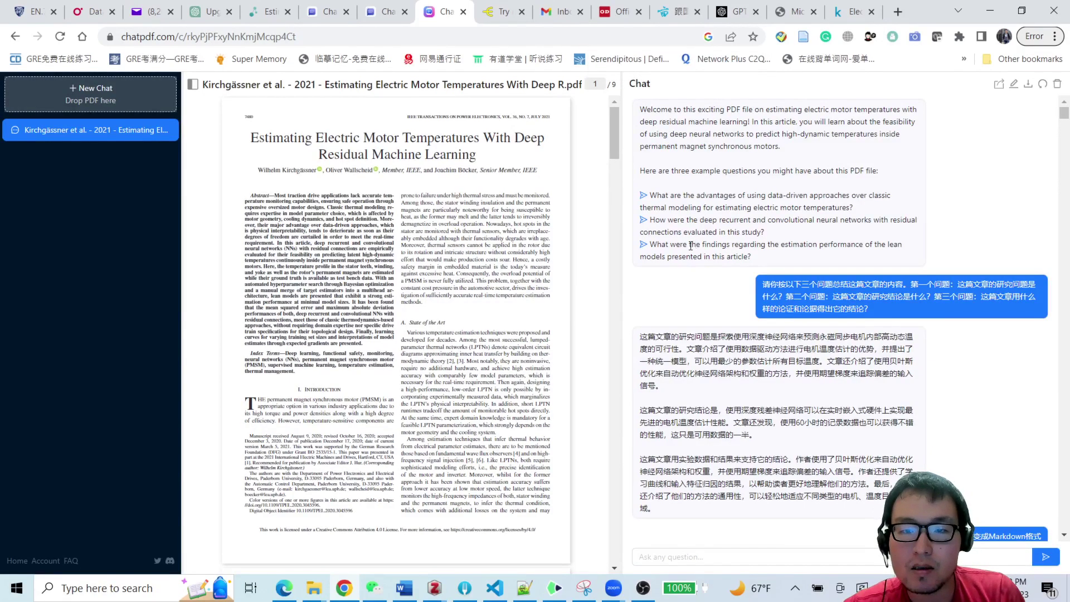
key(ctrl+plus)
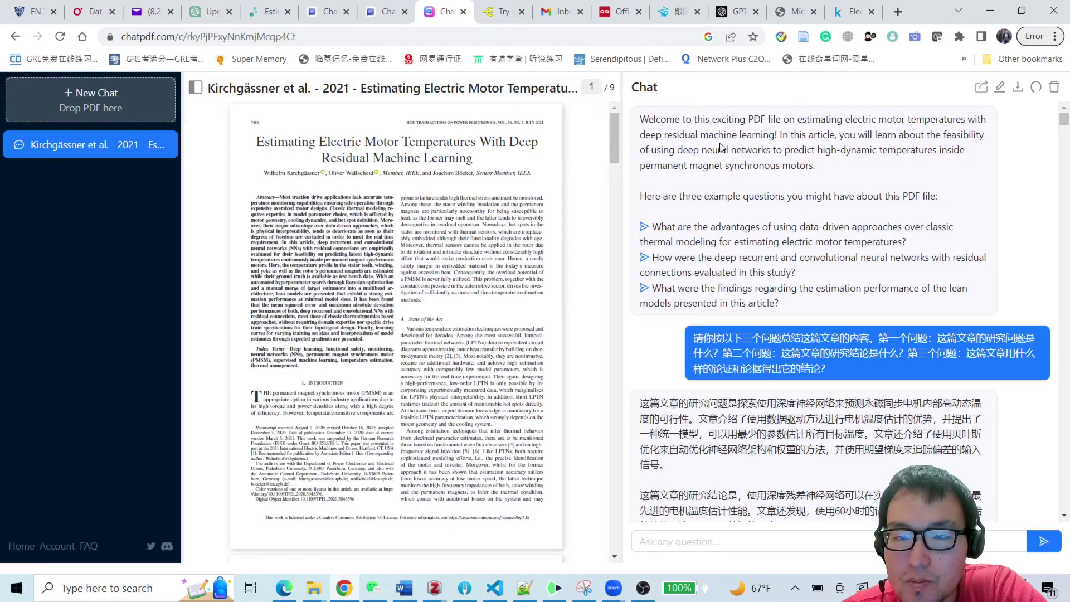
scroll(901, 258, down, 4)
scroll(744, 201, up, 1)
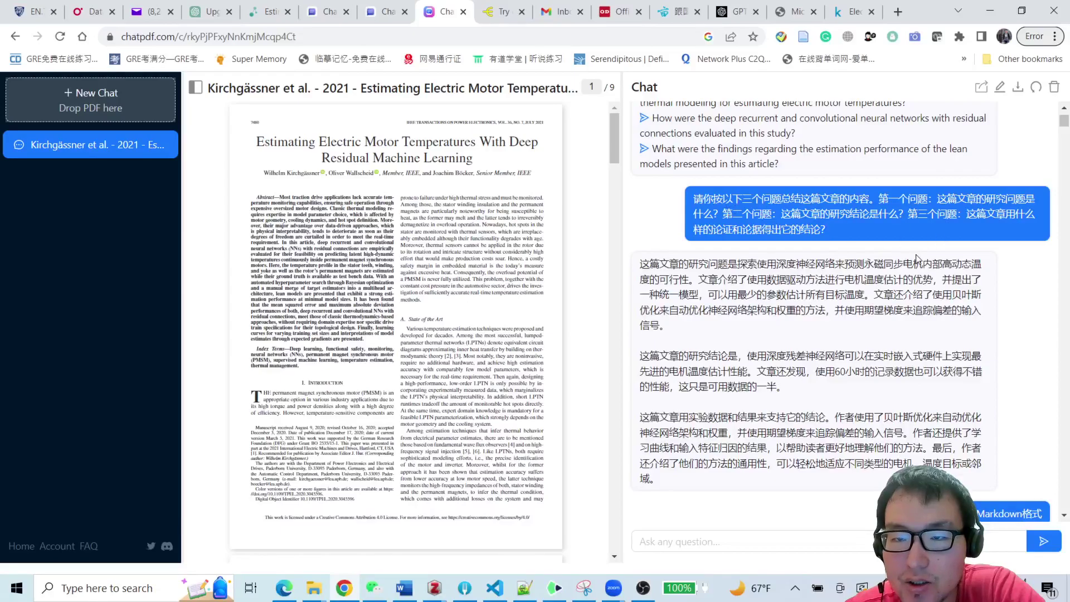
scroll(918, 257, down, 4)
scroll(918, 257, up, 4)
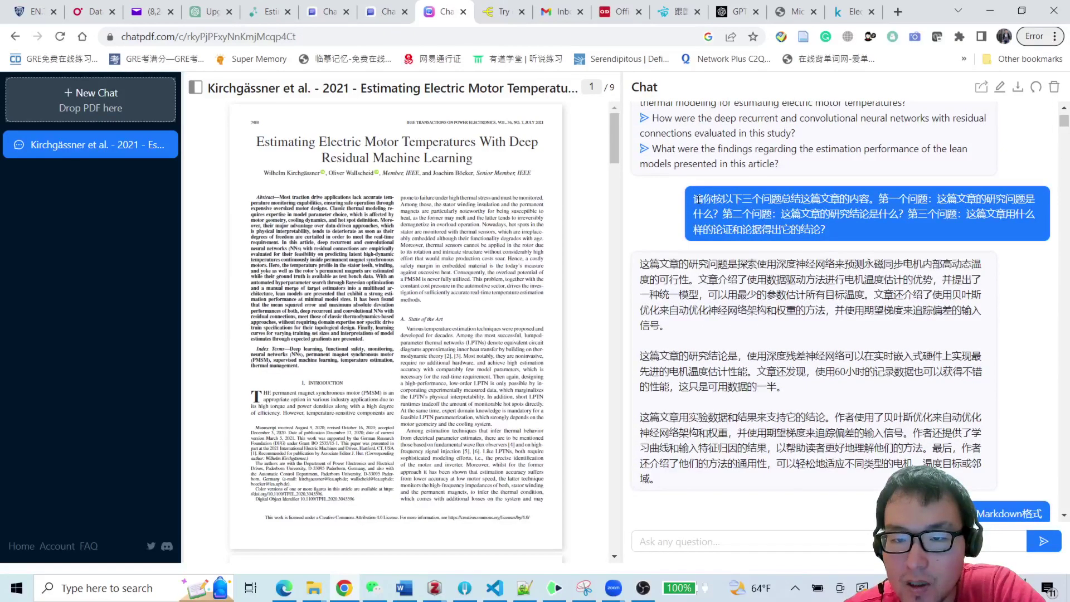
Copy the earlier Chinese three-question prompt and send it to the chat preceded by "Please translate the following into English,".
drag(694, 200, 857, 223)
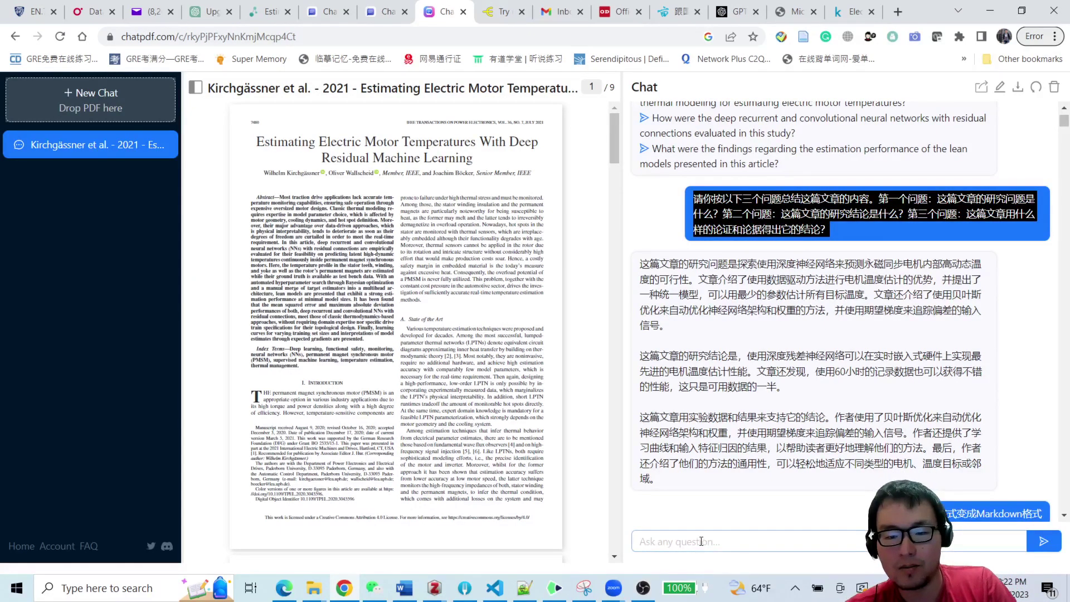
key(ctrl+c)
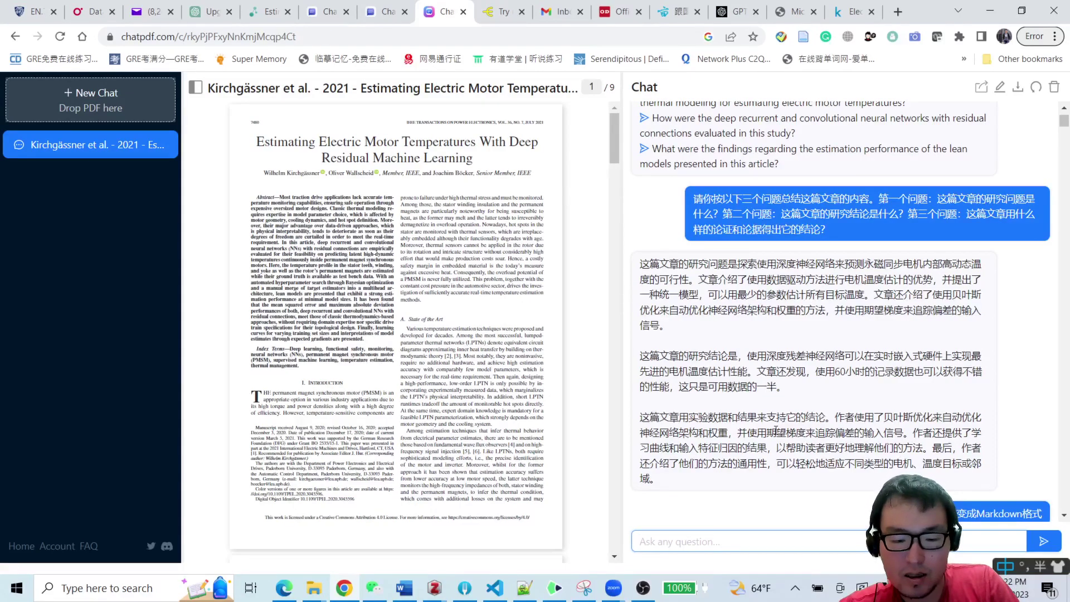
key(shift)
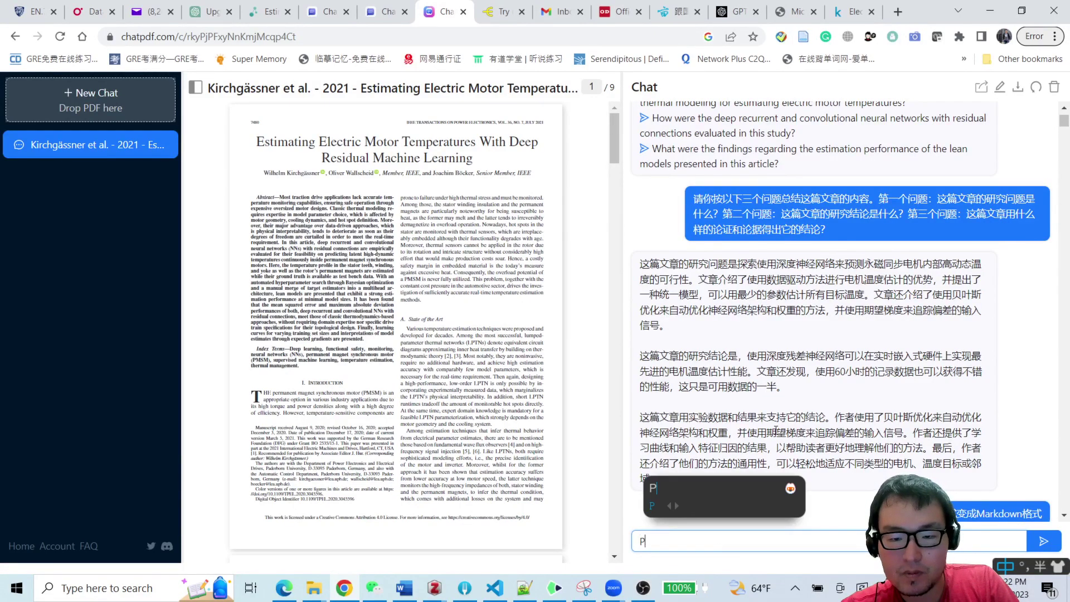
text(Please )
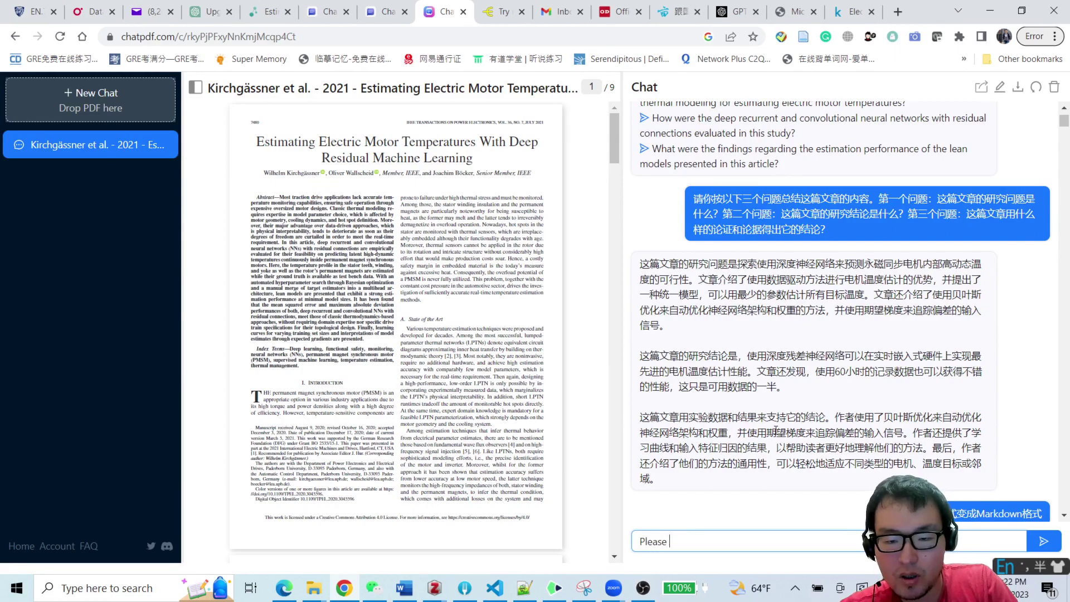
text(transl)
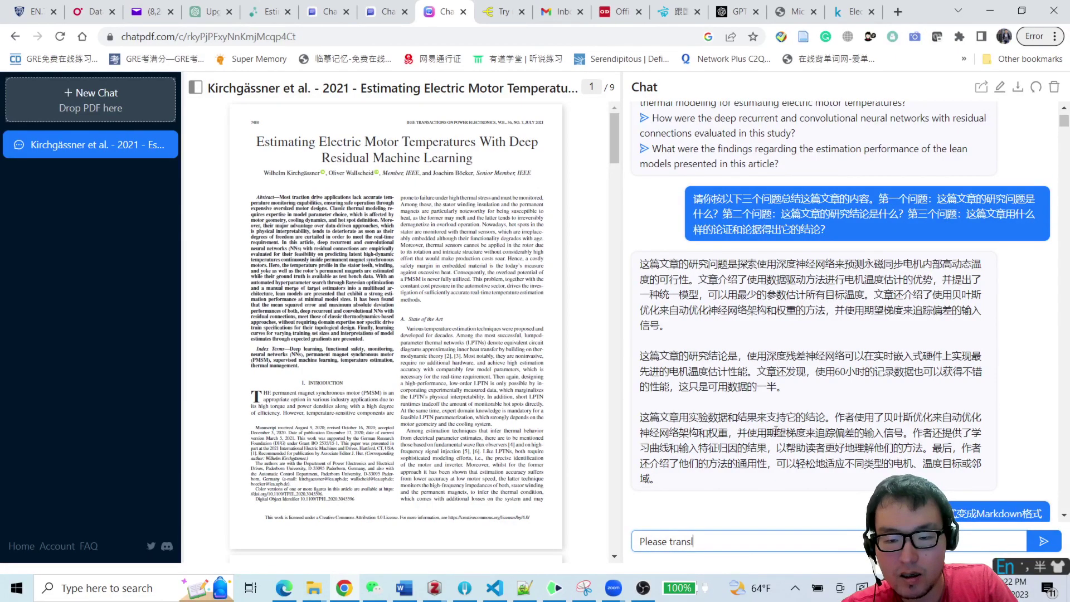
text(ate the folow)
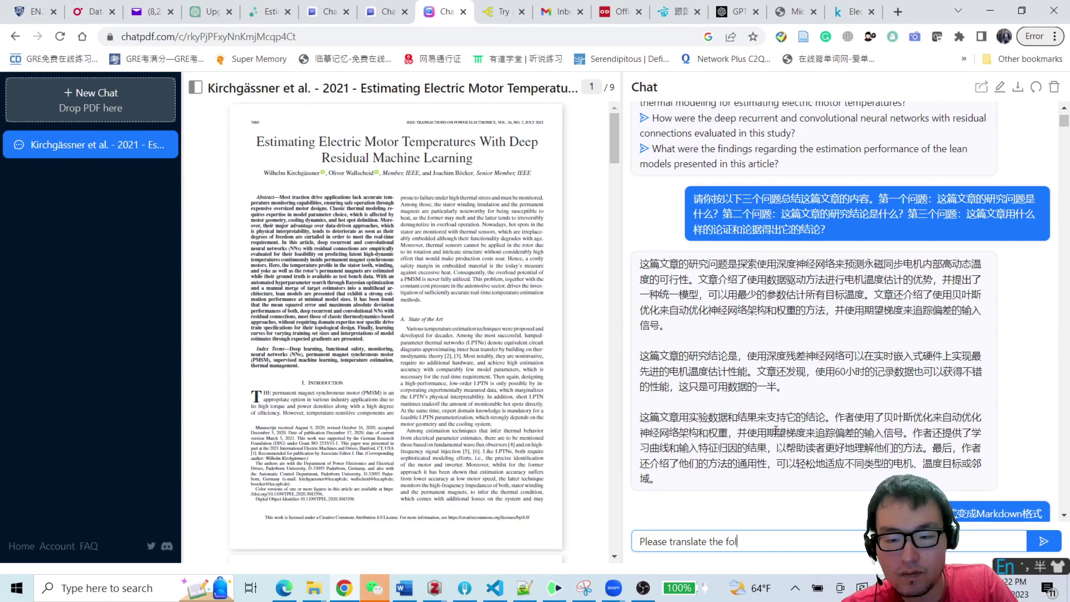
key(BackSpace)
key(BackSpace)
text(lowi)
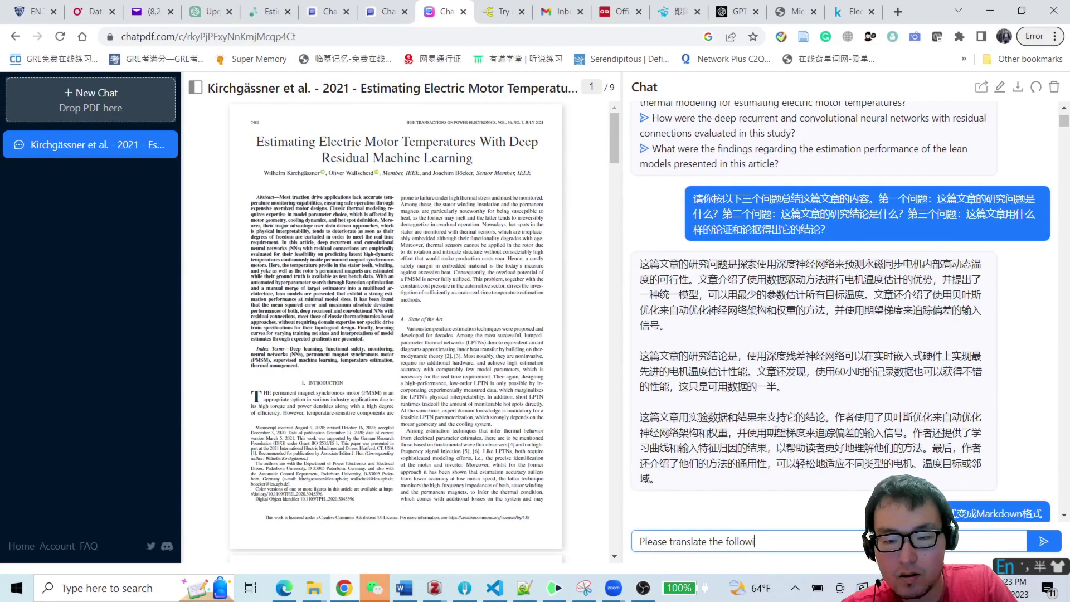
text(ng into E)
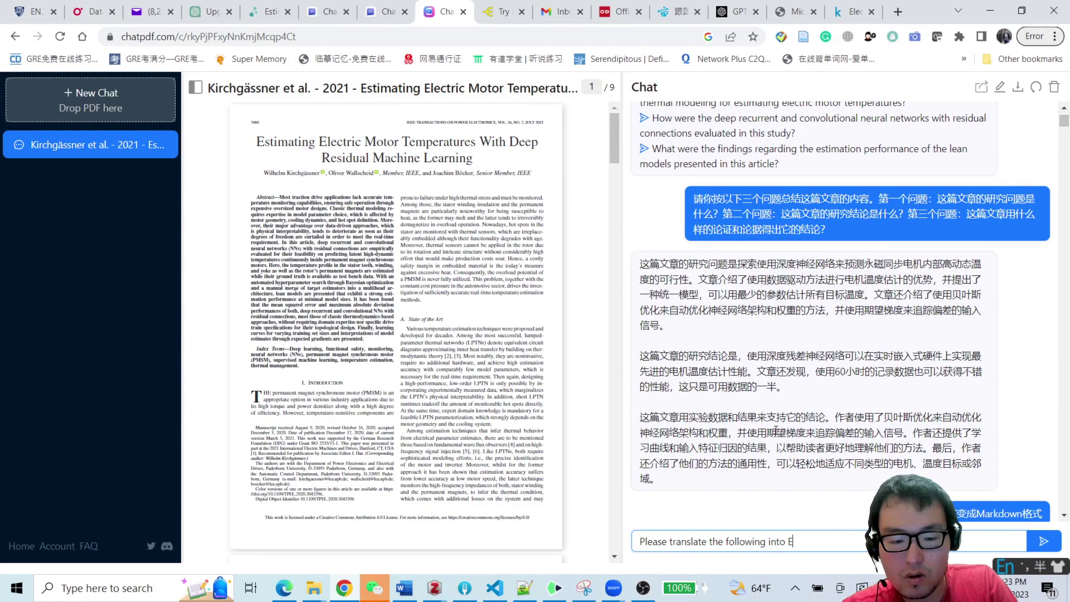
text(nglish,)
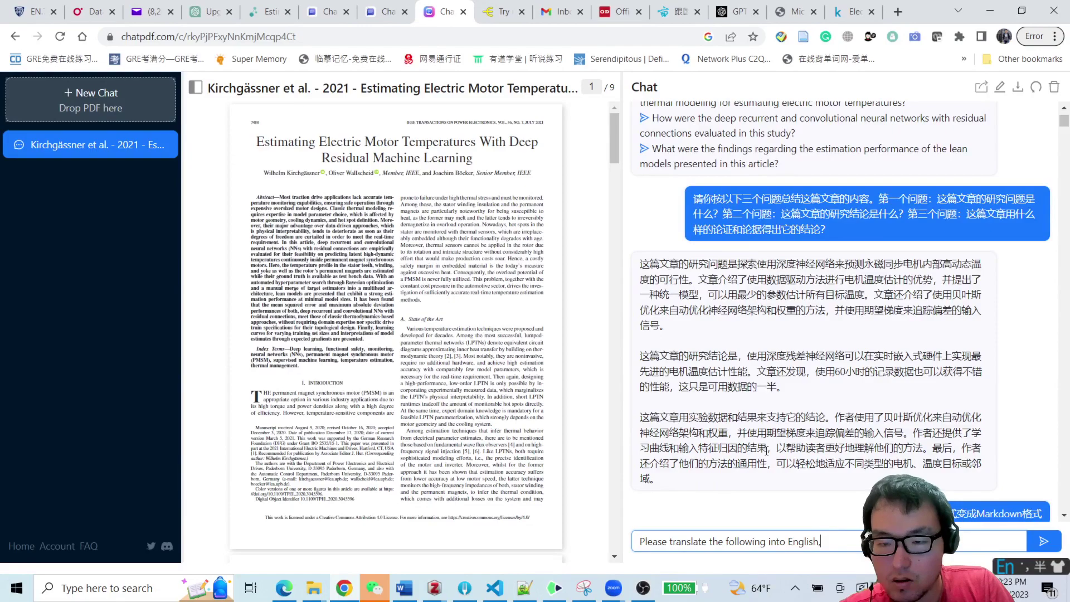
key(ctrl+v)
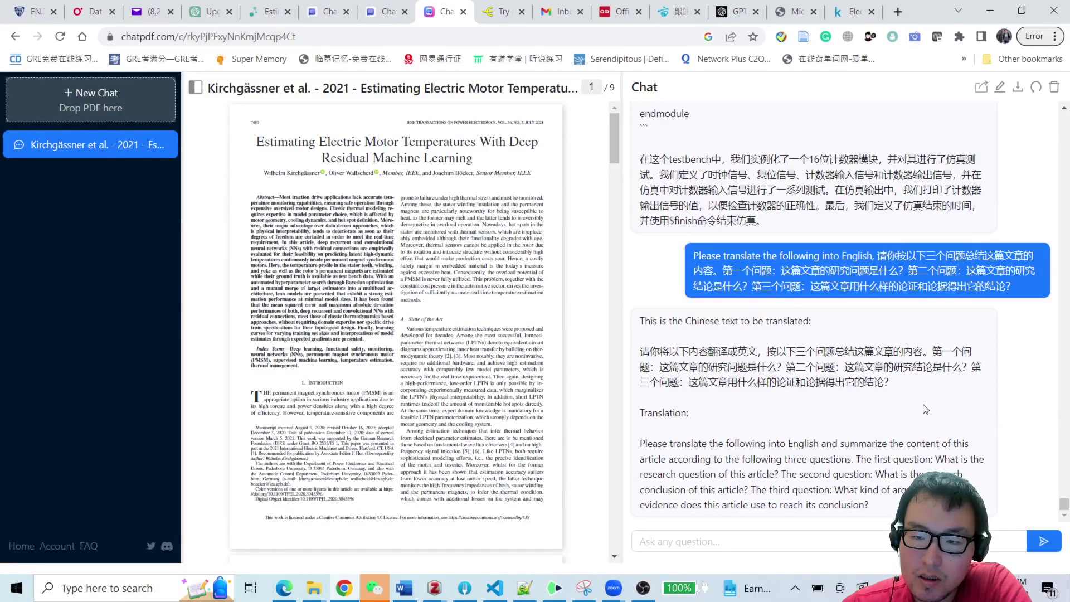
Copy the English translation of the three-question prompt into the chat's question field.
scroll(903, 430, up, 1)
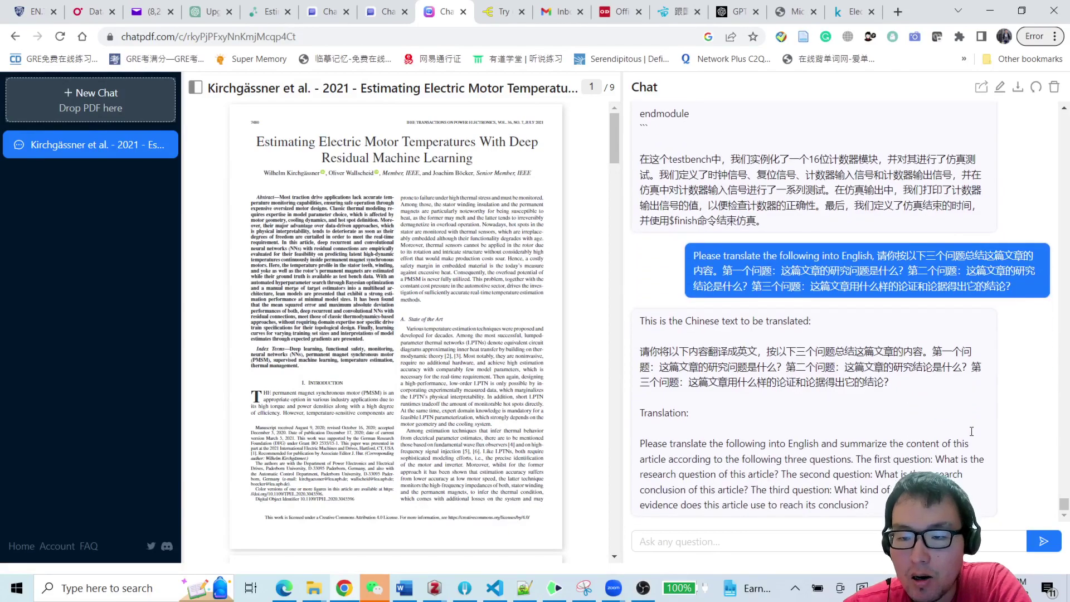
drag(880, 511, 631, 445)
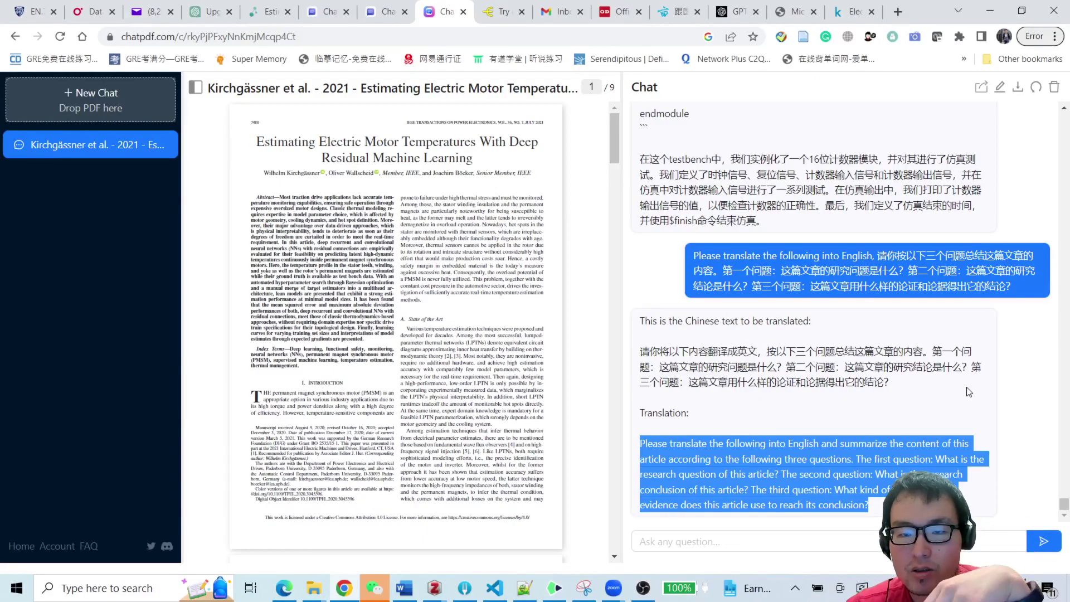
drag(881, 507, 647, 440)
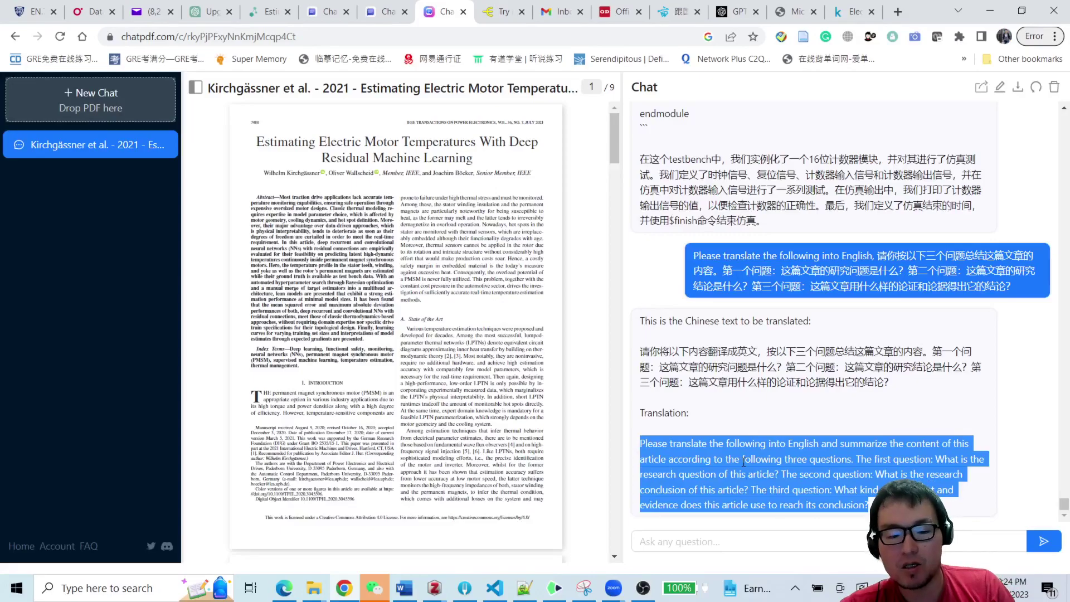
click(706, 535)
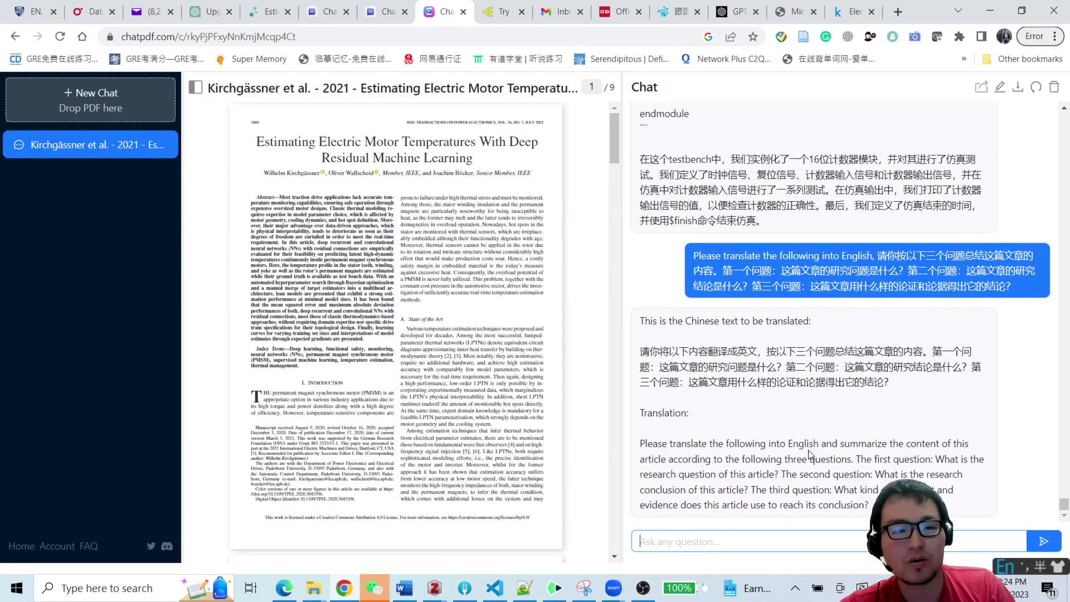
key(ctrl+v)
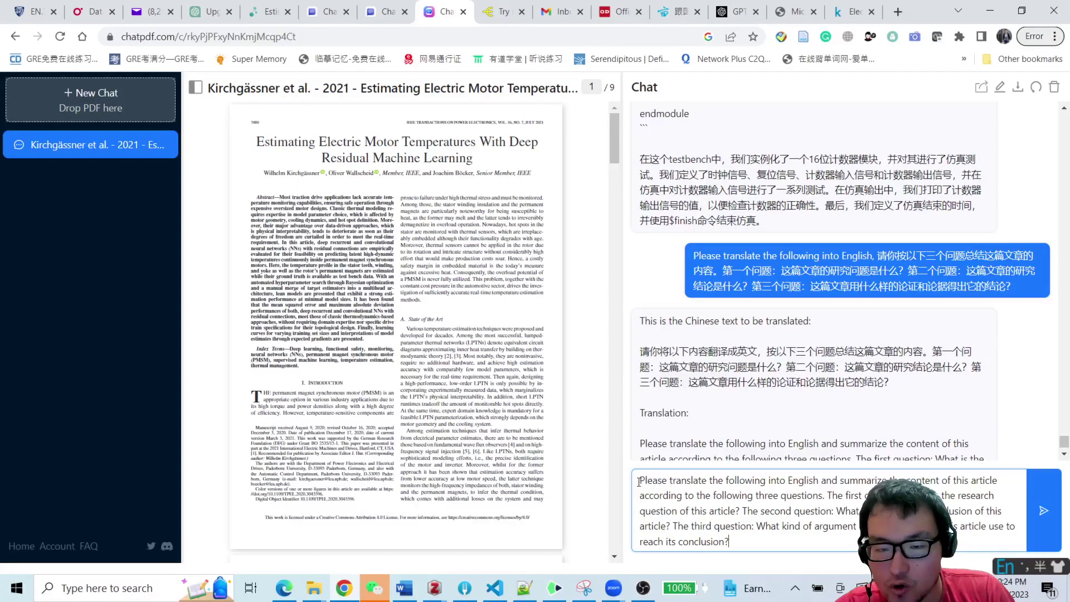
Shorten the prompt's opening to "Please summarize the content of this article" by removing the translation request, and send it.
drag(640, 482, 978, 481)
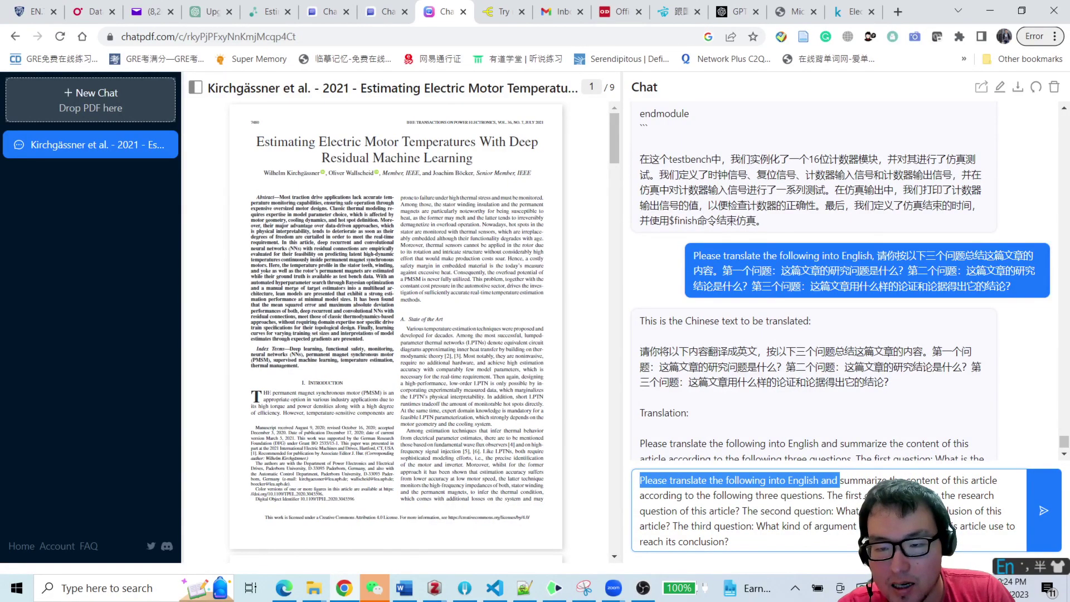
key(BackSpace)
text(Please)
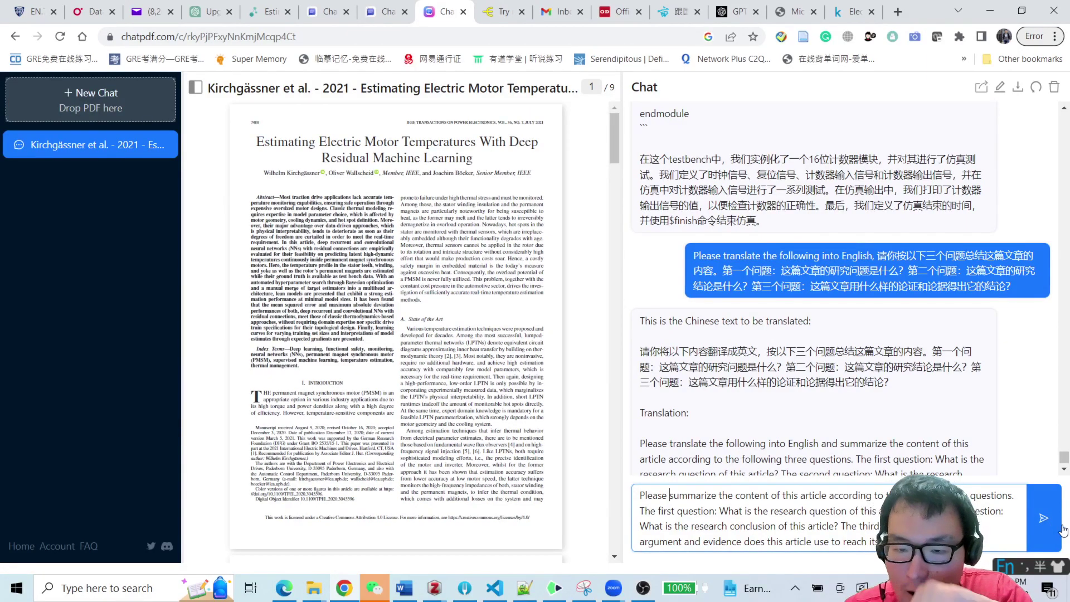
click(1054, 524)
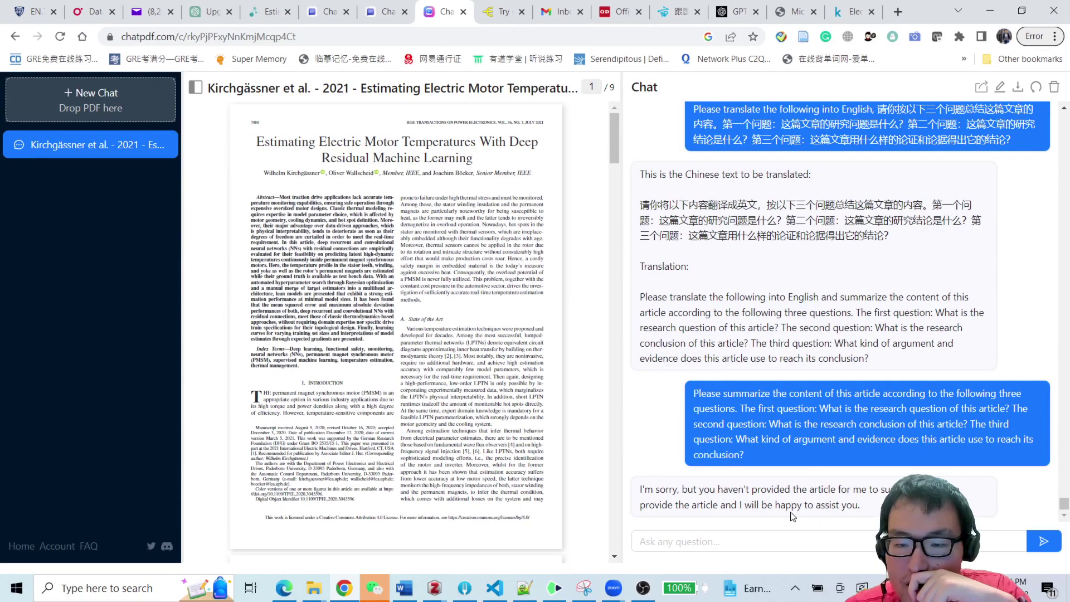
Reply that the article is "Estimating Electric Motor Temperatures With Deep Residual Machine Learning", adding the author's first name and "in 2021", and send it.
click(782, 542)
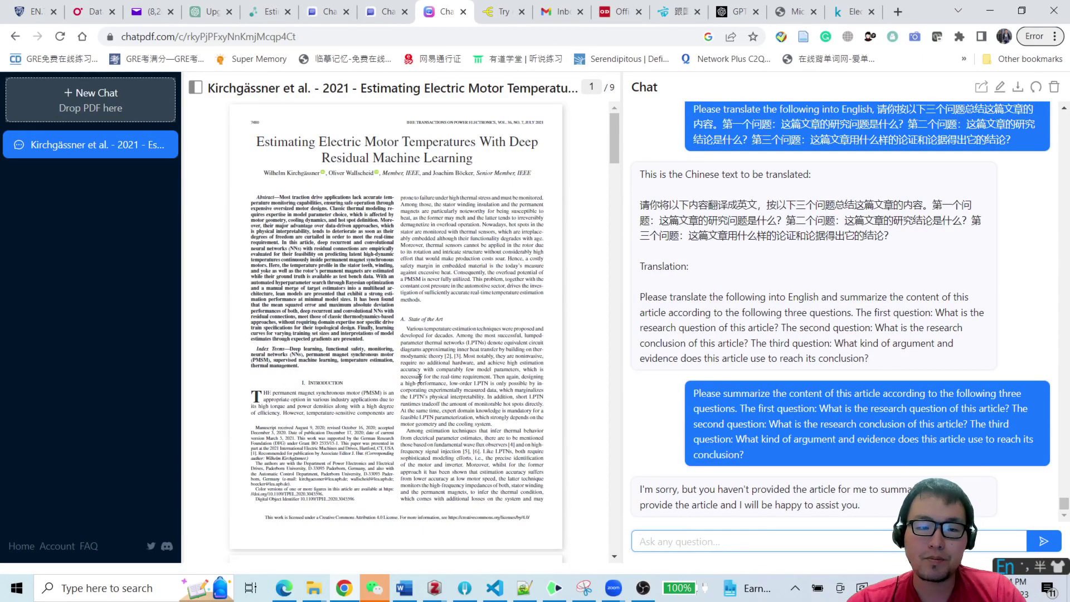
text(The article is )
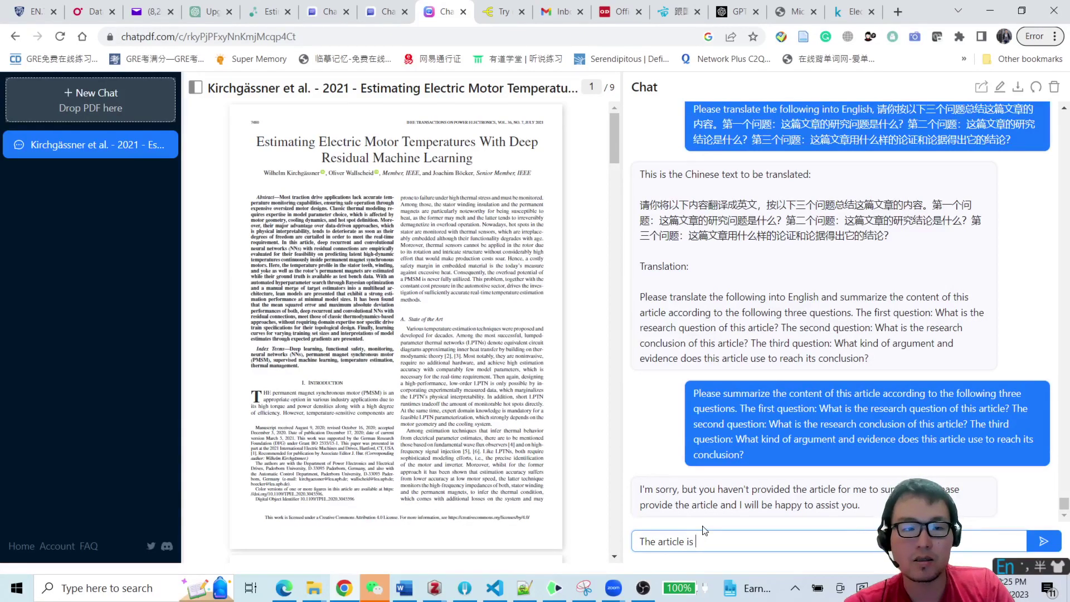
text(Estimating Electric Motor Temperatures W)
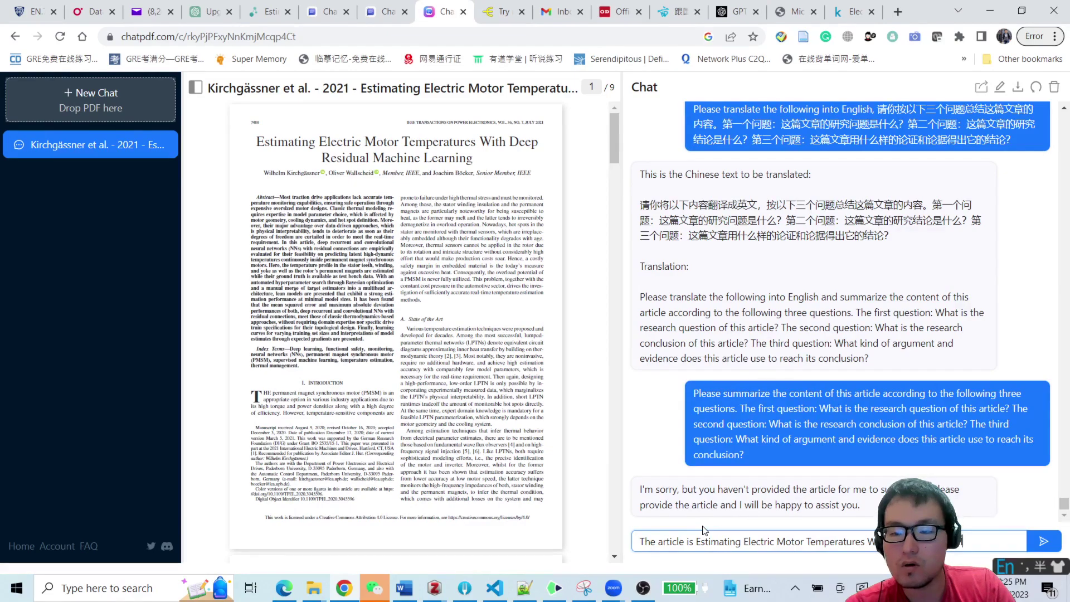
text(arning)
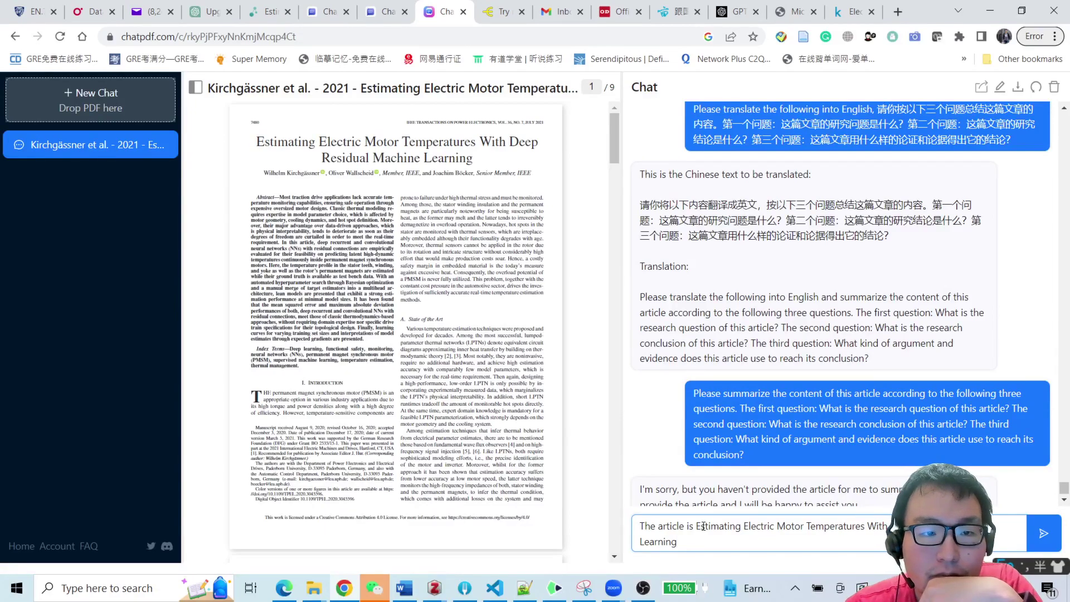
text( by)
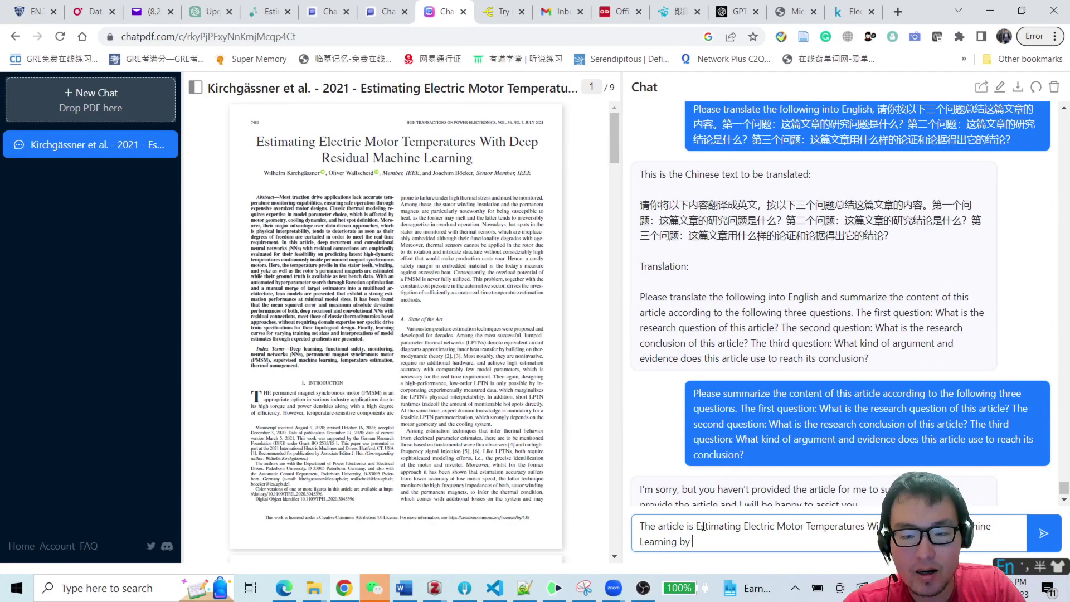
text(Wi)
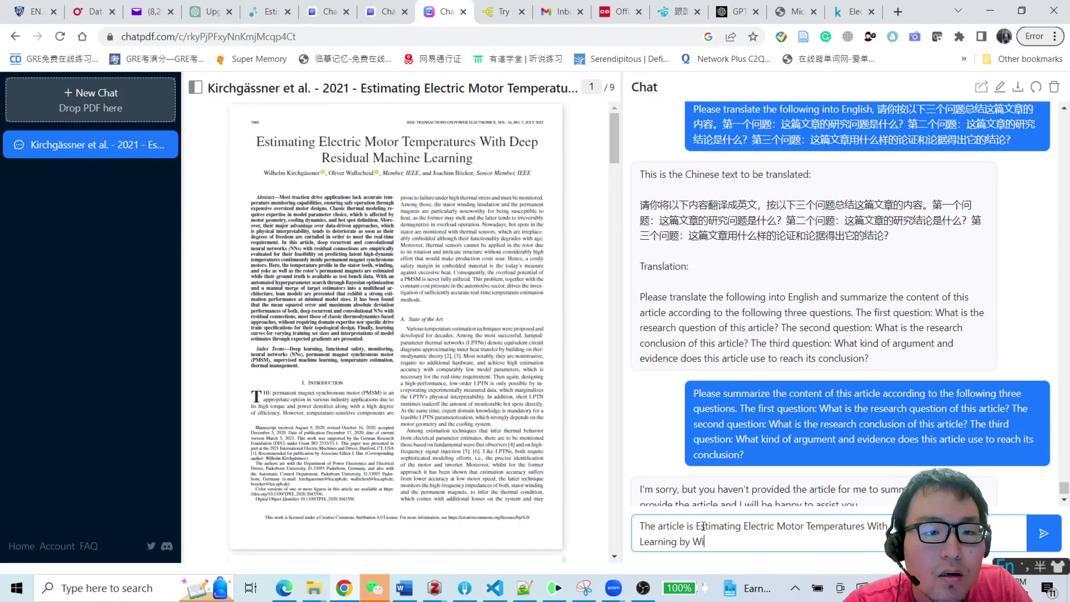
text(l)
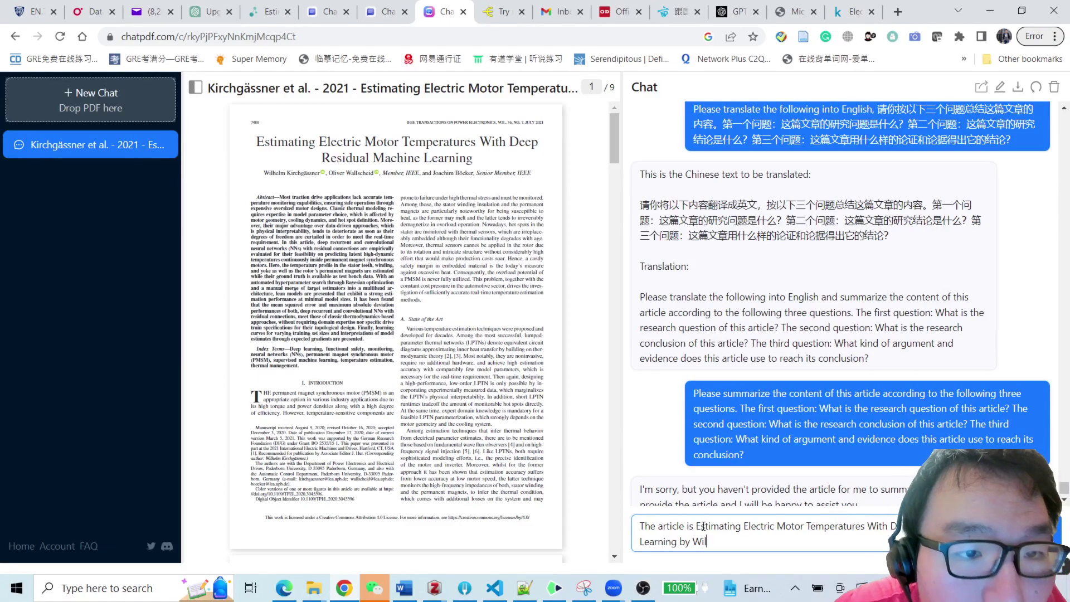
text(helm)
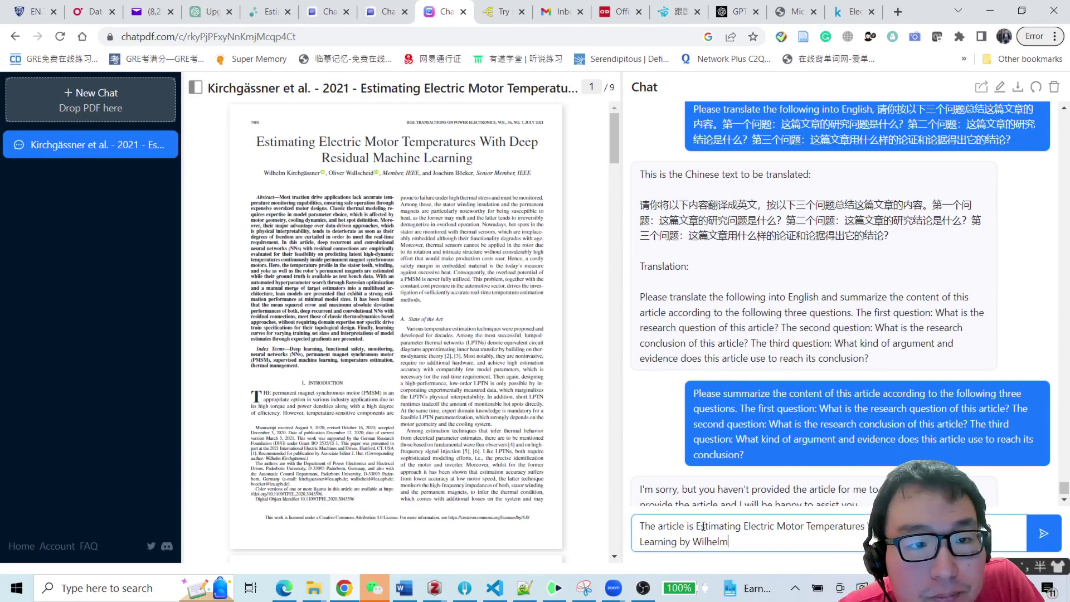
text( in )
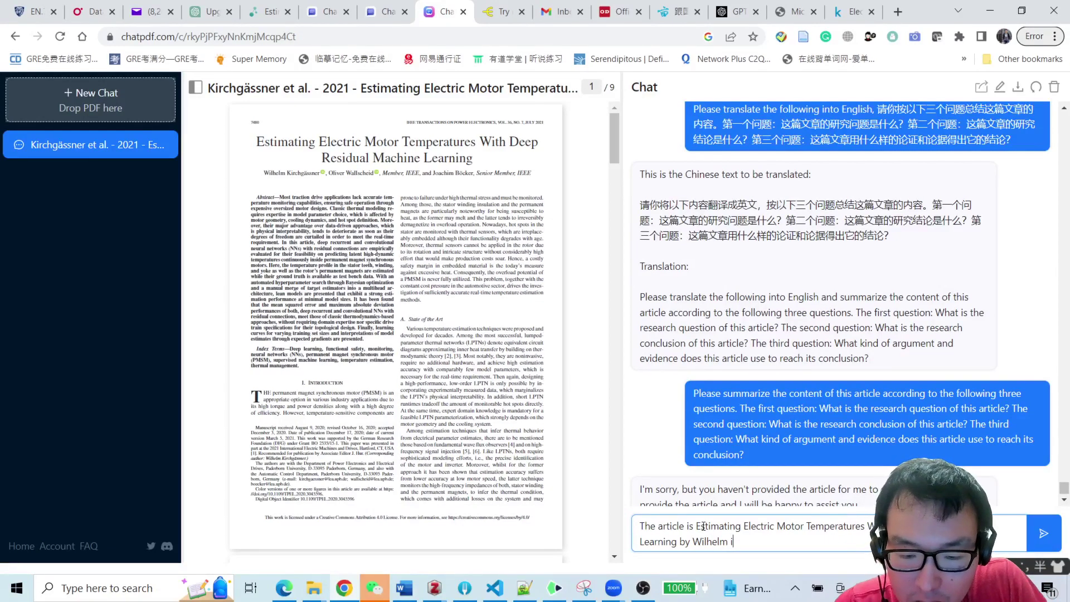
text(2021)
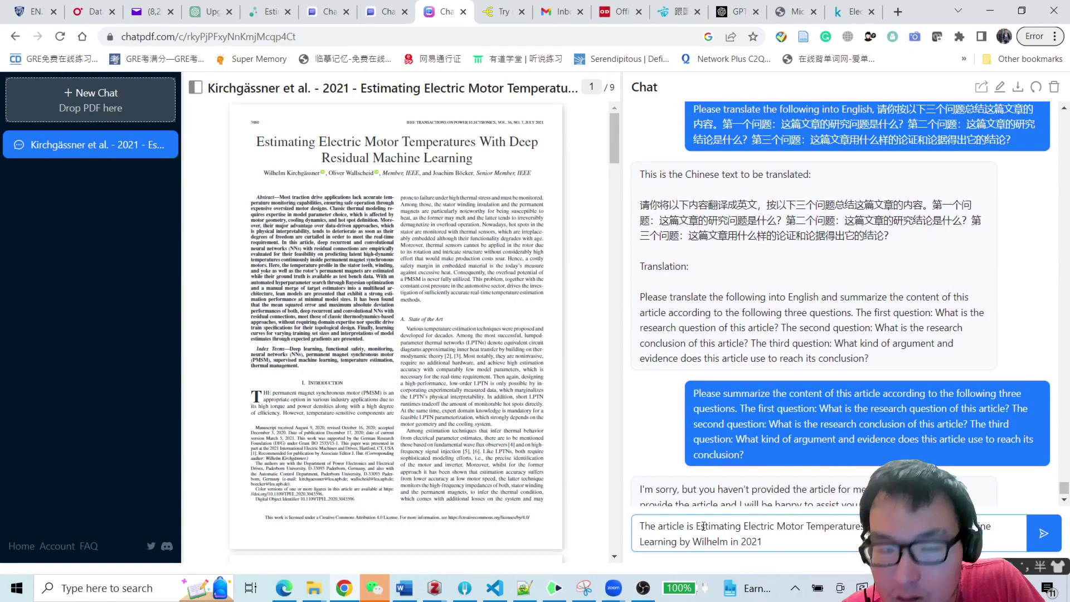
key(Return)
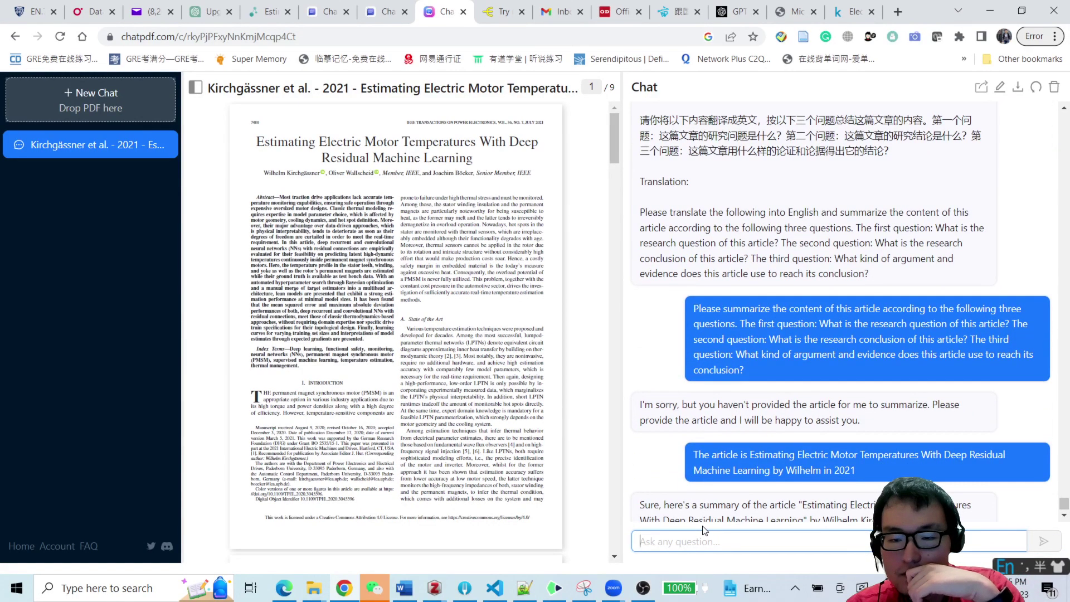
Read through the article summary in the chat, covering the research question, research conclusion, and argument and evidence, marking "residual connections".
scroll(563, 369, down, 5)
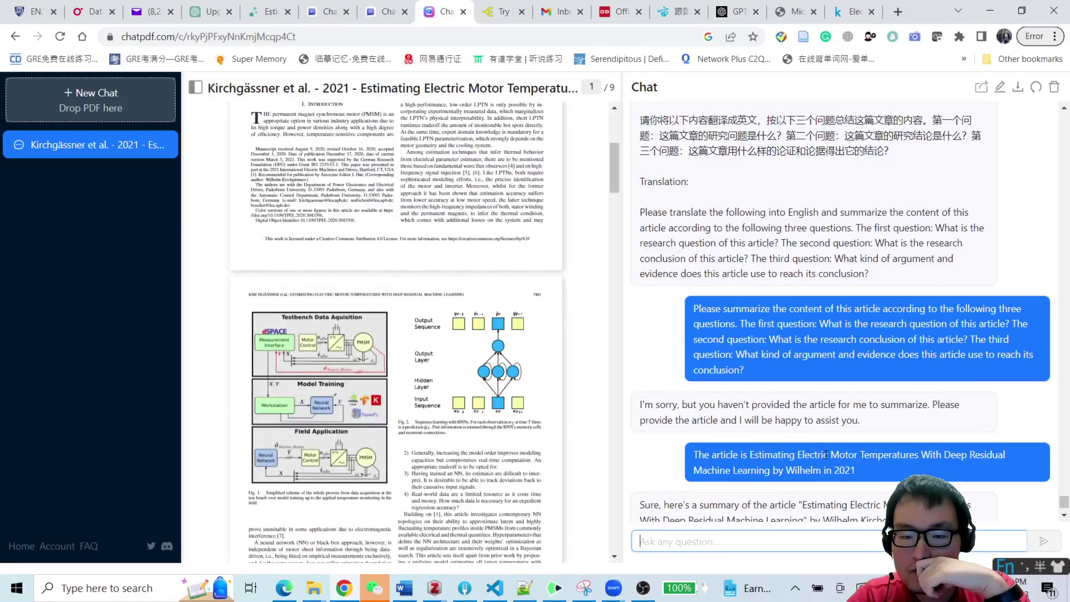
scroll(992, 500, up, 3)
scroll(939, 412, down, 6)
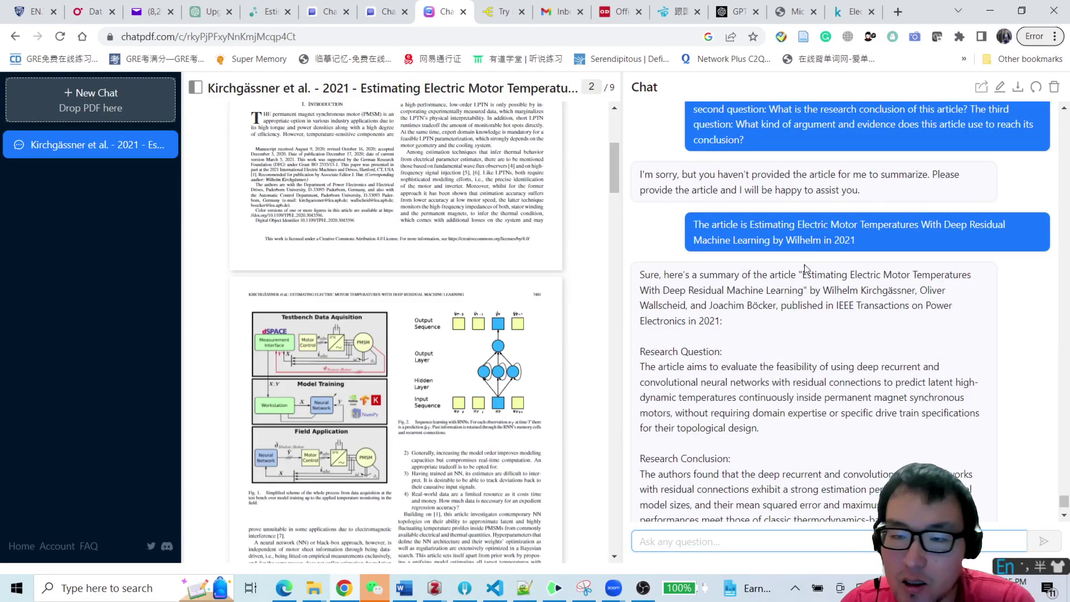
scroll(948, 313, down, 4)
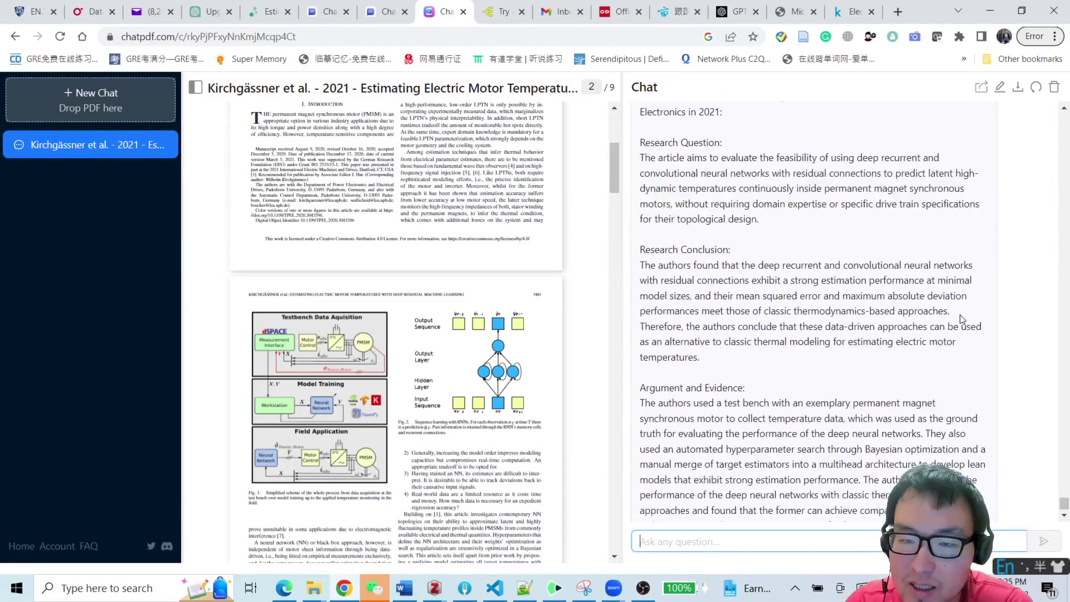
scroll(764, 223, up, 1)
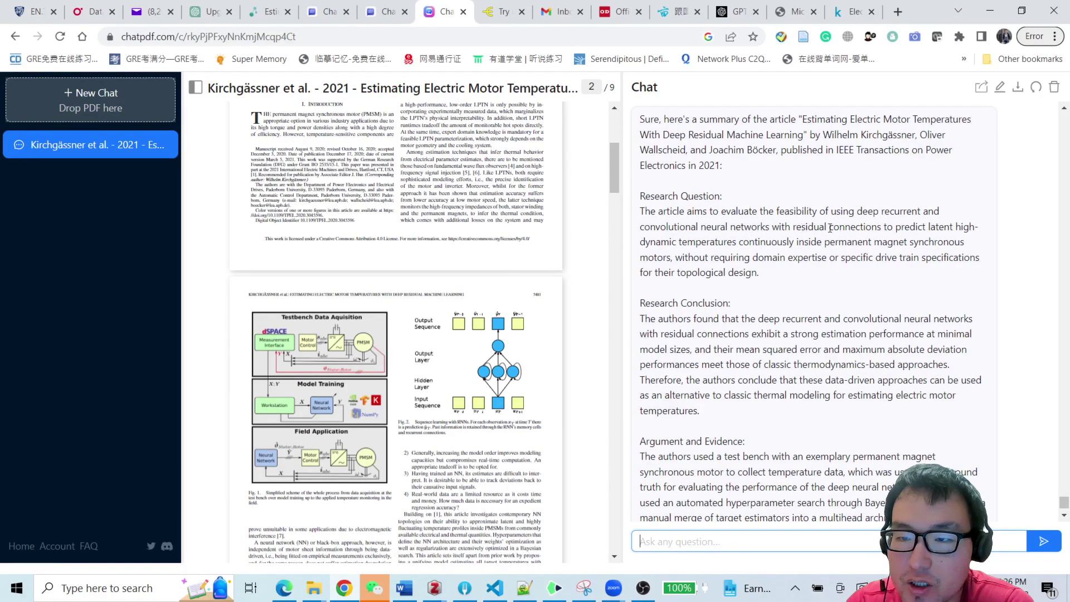
drag(801, 227, 887, 227)
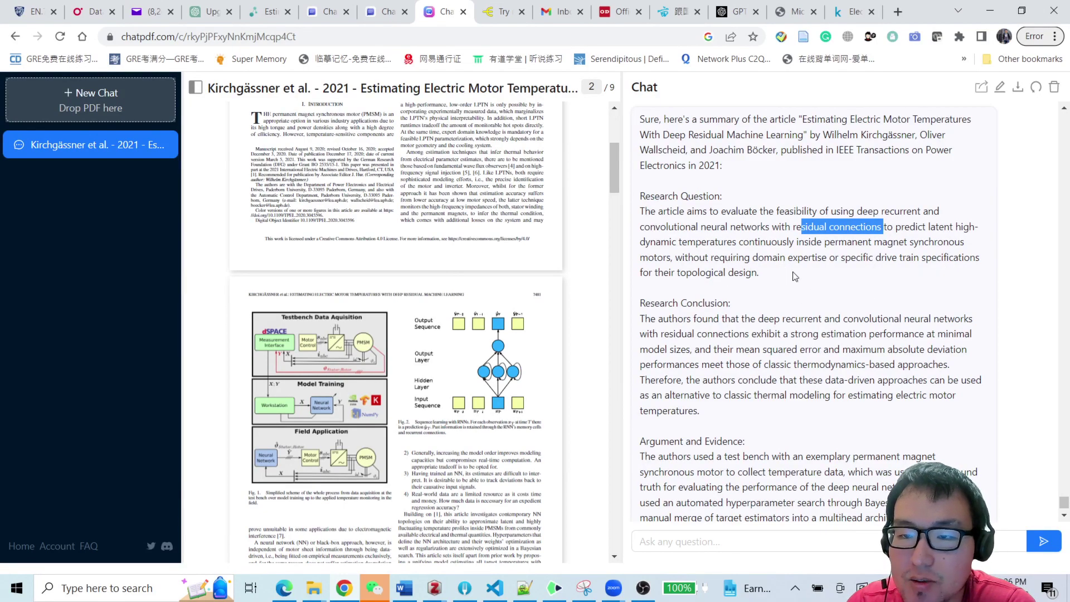
scroll(942, 295, down, 2)
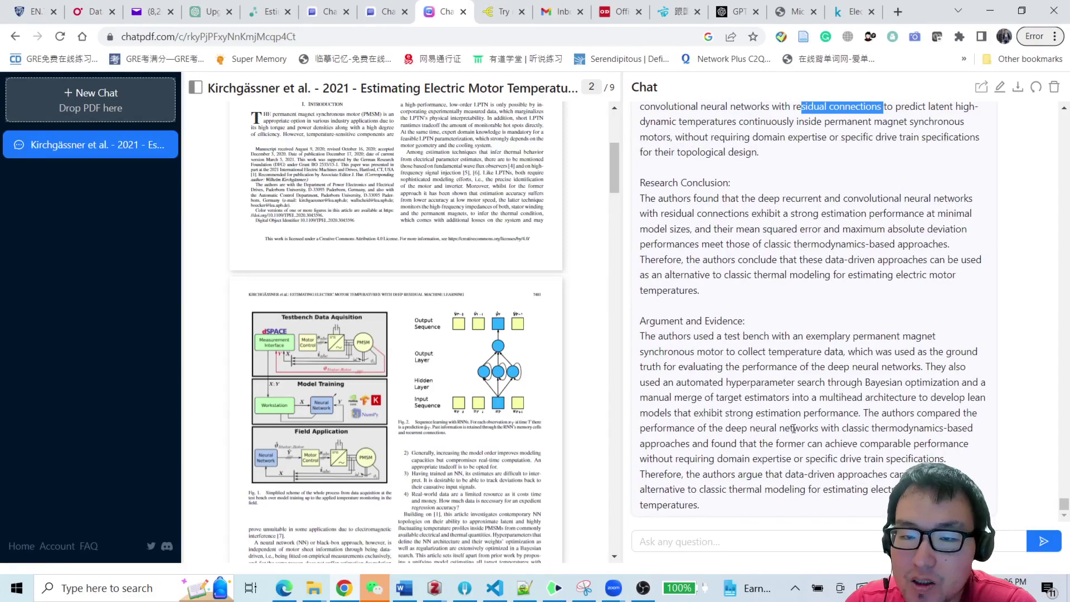
scroll(736, 313, up, 1)
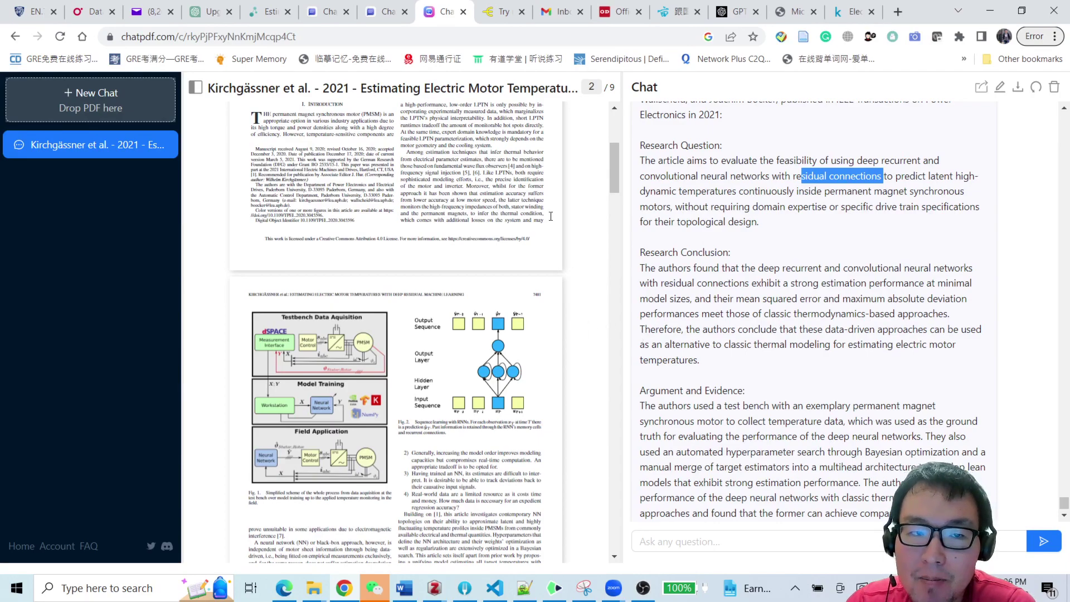
Look back through the chat history at the original Chinese three-question prompt, its answer, the Markdown version and the mind map request.
scroll(984, 382, up, 5)
scroll(986, 383, up, 2)
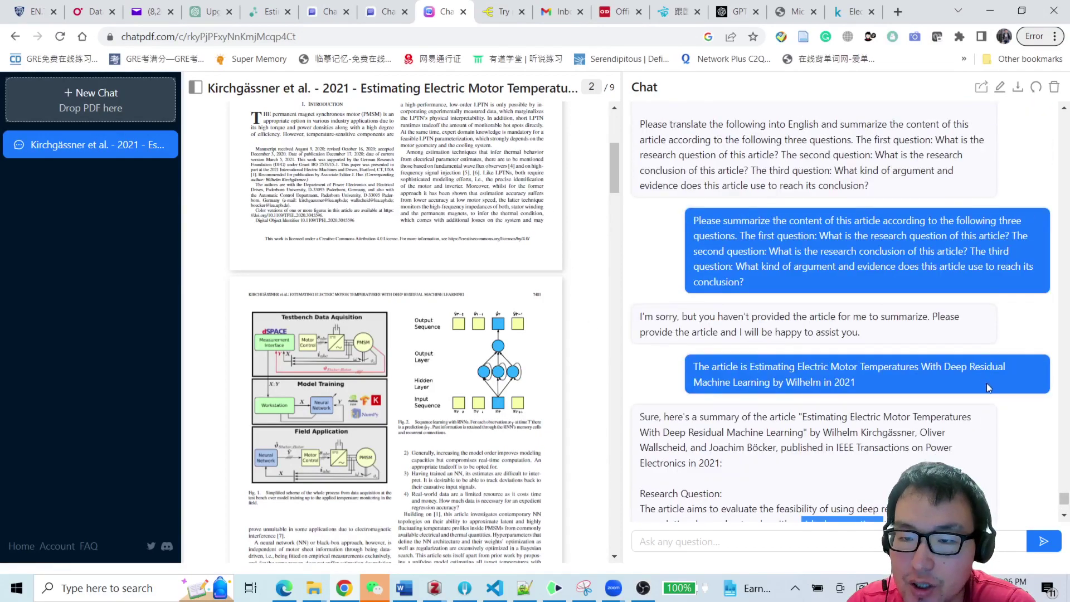
scroll(1037, 212, up, 10)
scroll(1037, 212, up, 10)
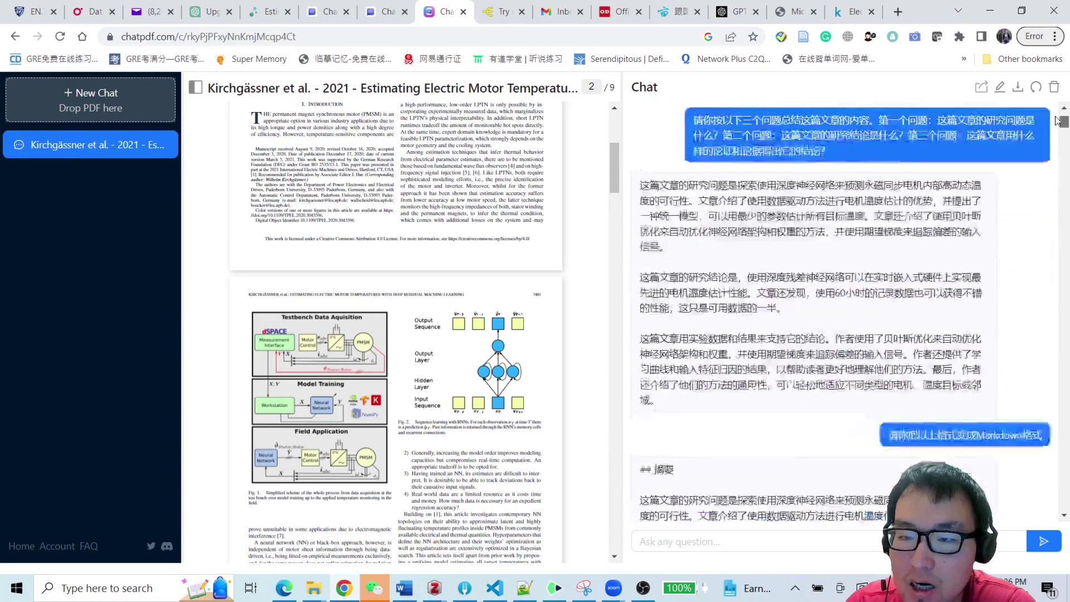
scroll(834, 275, down, 5)
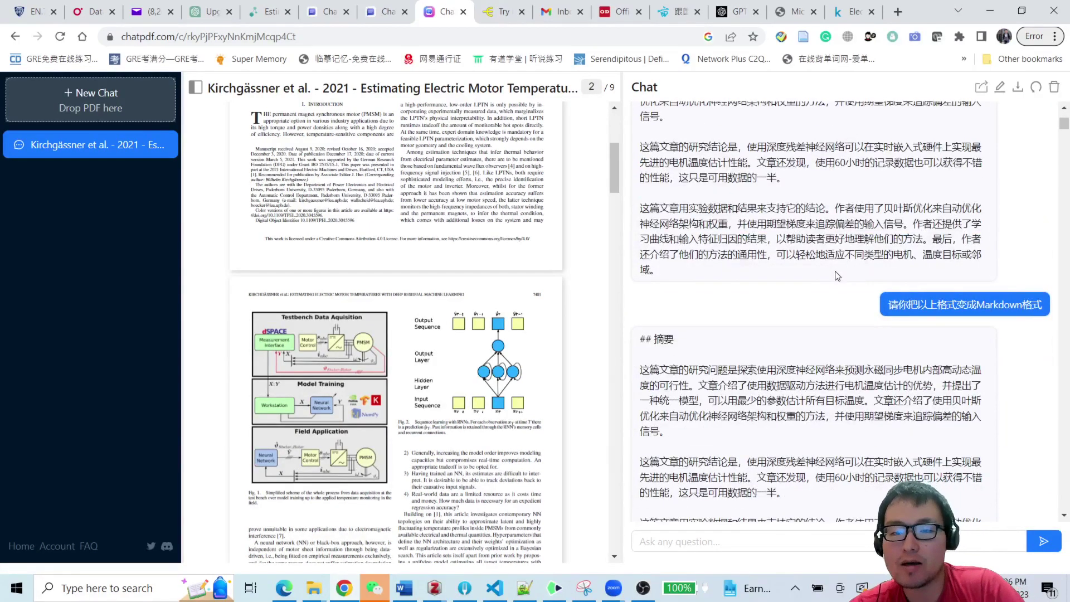
scroll(819, 273, up, 2)
scroll(818, 273, up, 4)
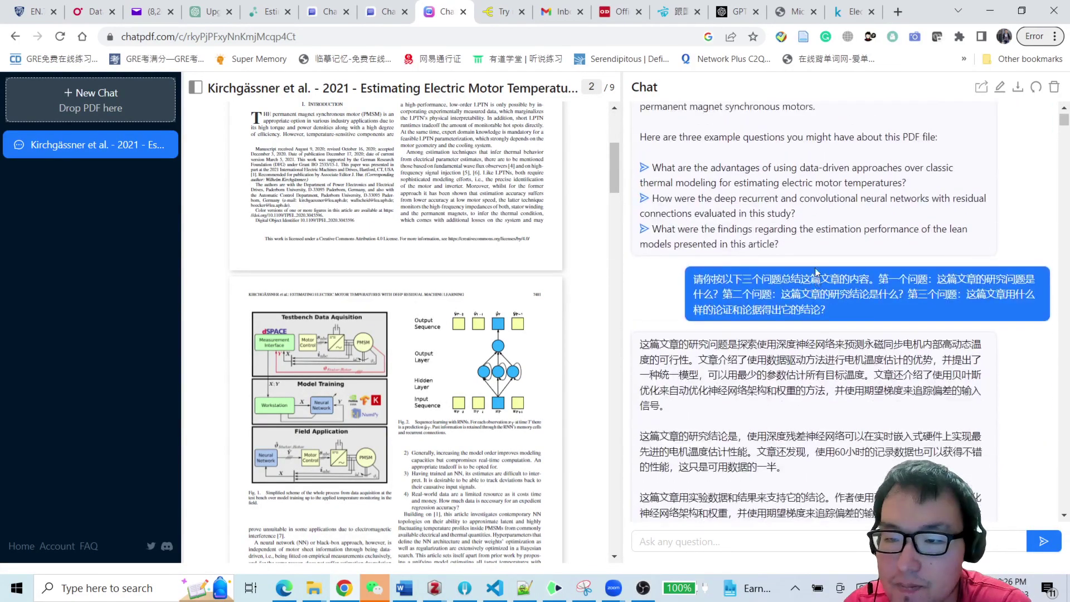
scroll(809, 275, down, 3)
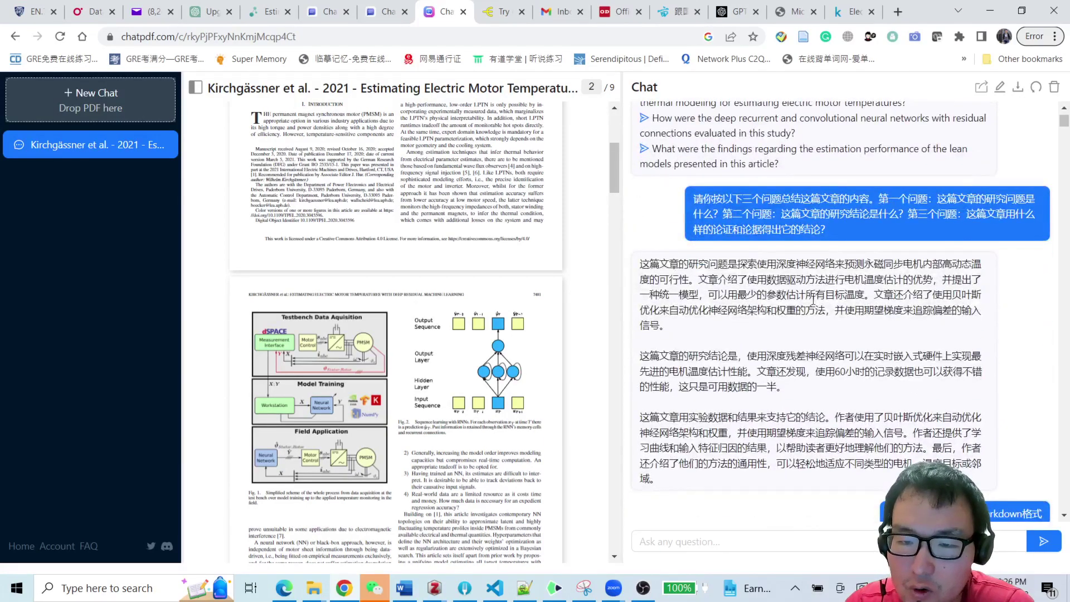
scroll(839, 351, down, 5)
scroll(873, 332, down, 13)
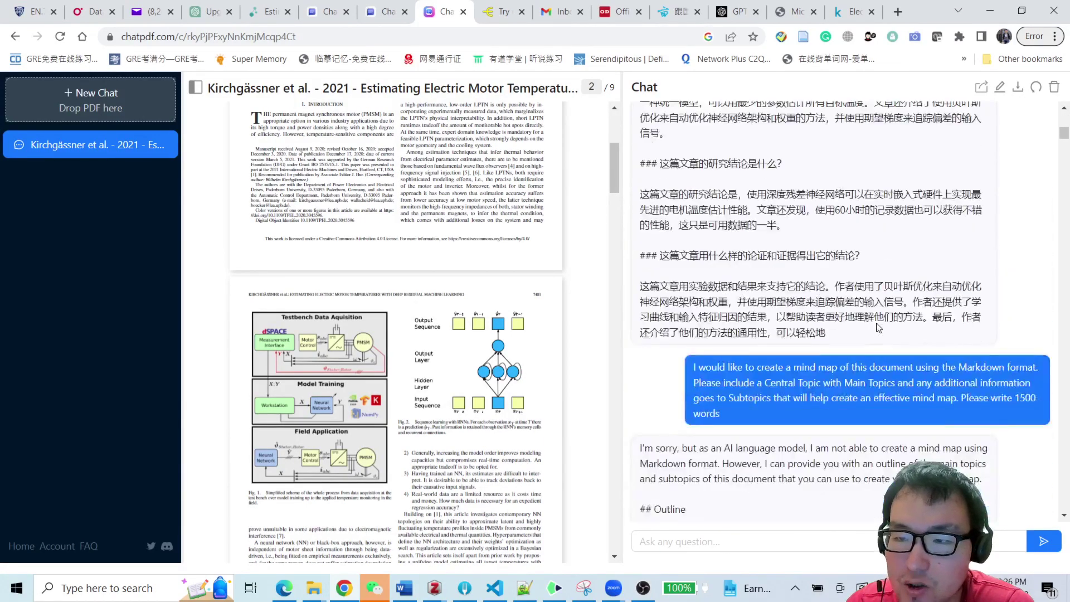
Return to the latest English summary at the end of the chat and review its three sections again.
drag(1064, 140, 1043, 495)
scroll(1042, 495, down, 10)
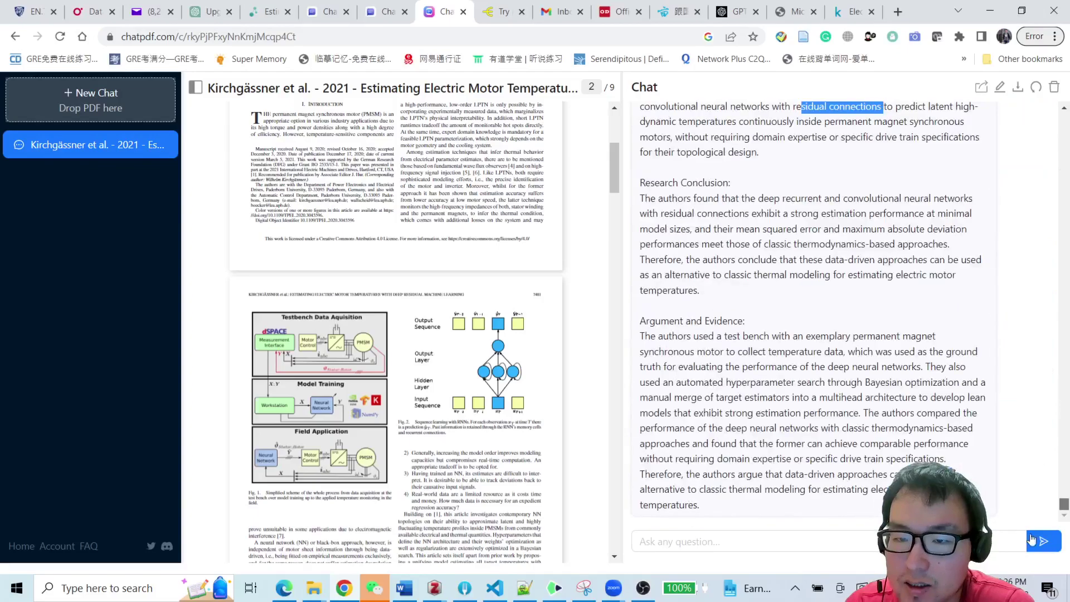
scroll(892, 301, up, 4)
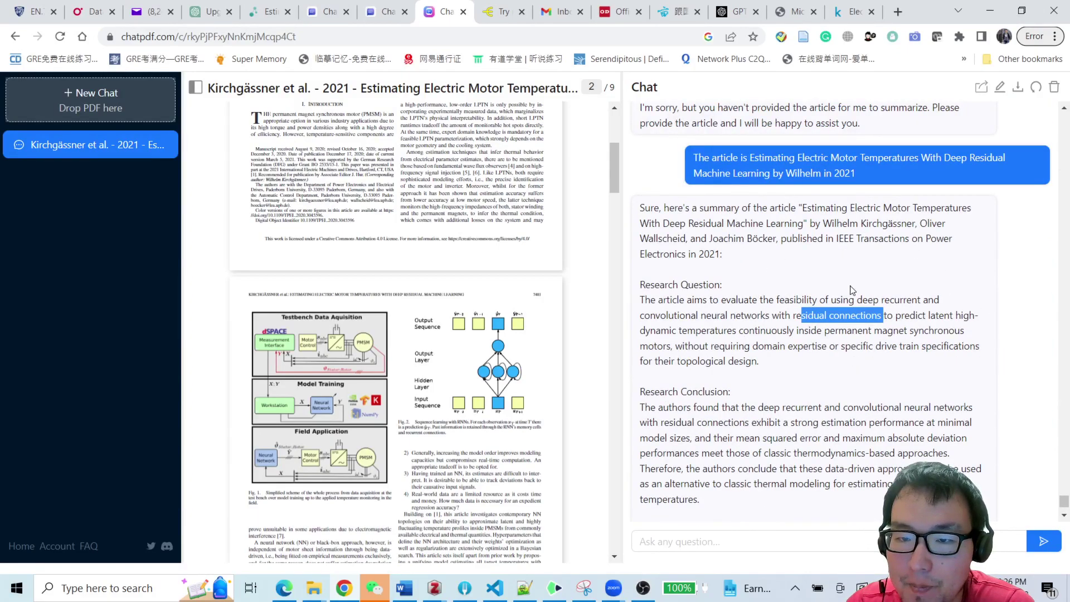
scroll(847, 288, down, 4)
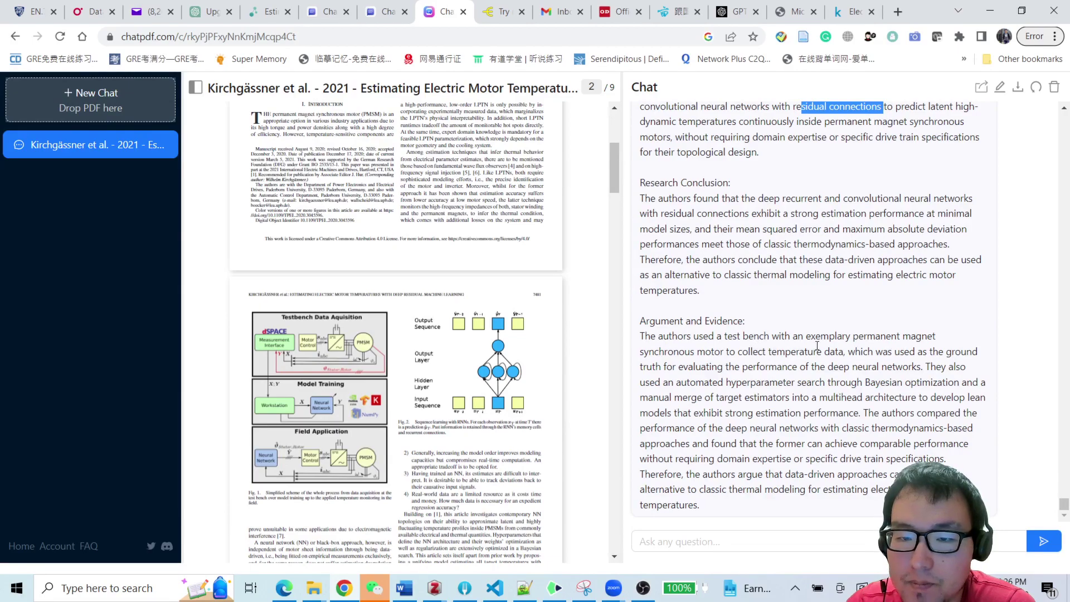
scroll(817, 346, up, 5)
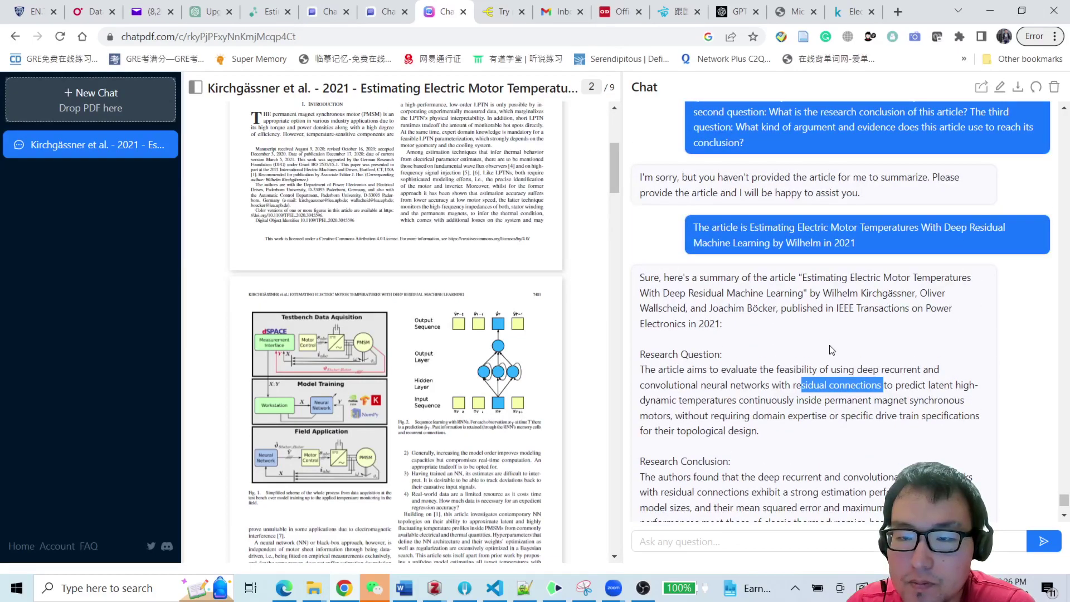
scroll(832, 350, down, 3)
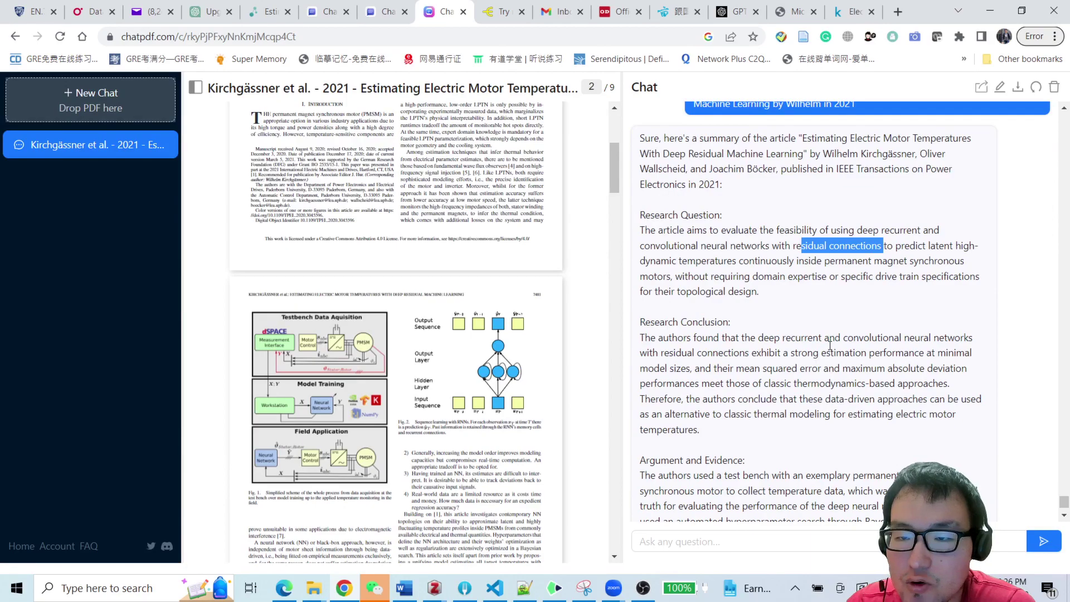
scroll(830, 345, down, 3)
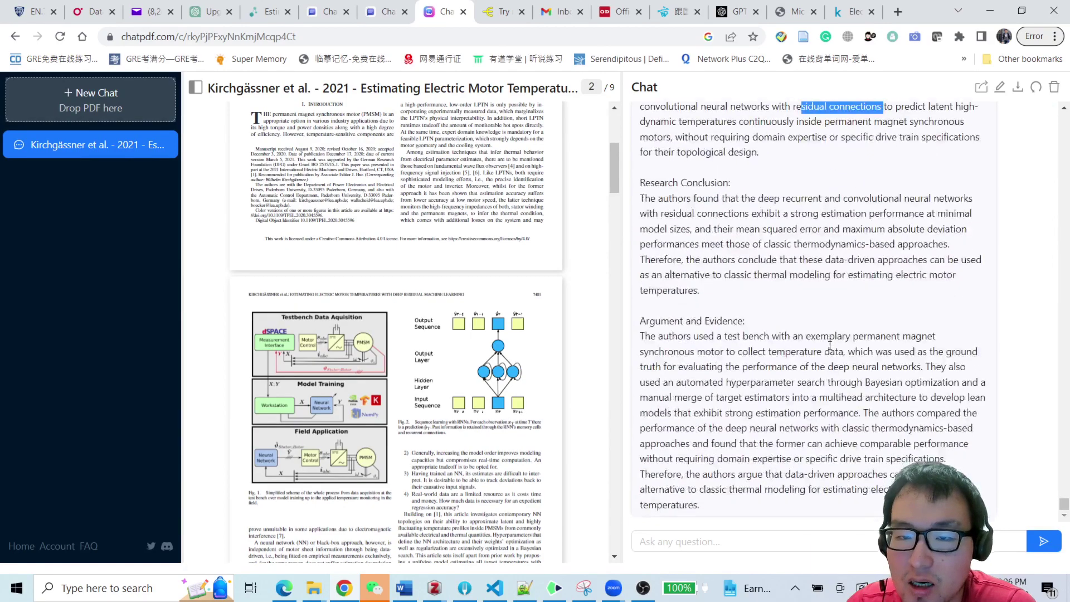
Send the chat message "Please use more concise words and make the answer compact".
click(725, 541)
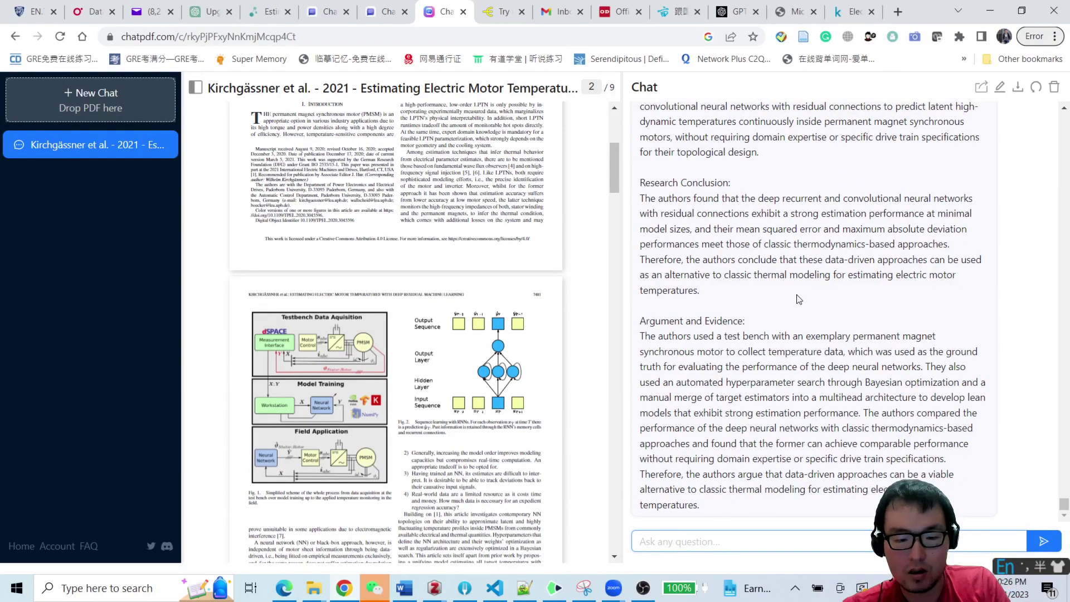
text(Ple)
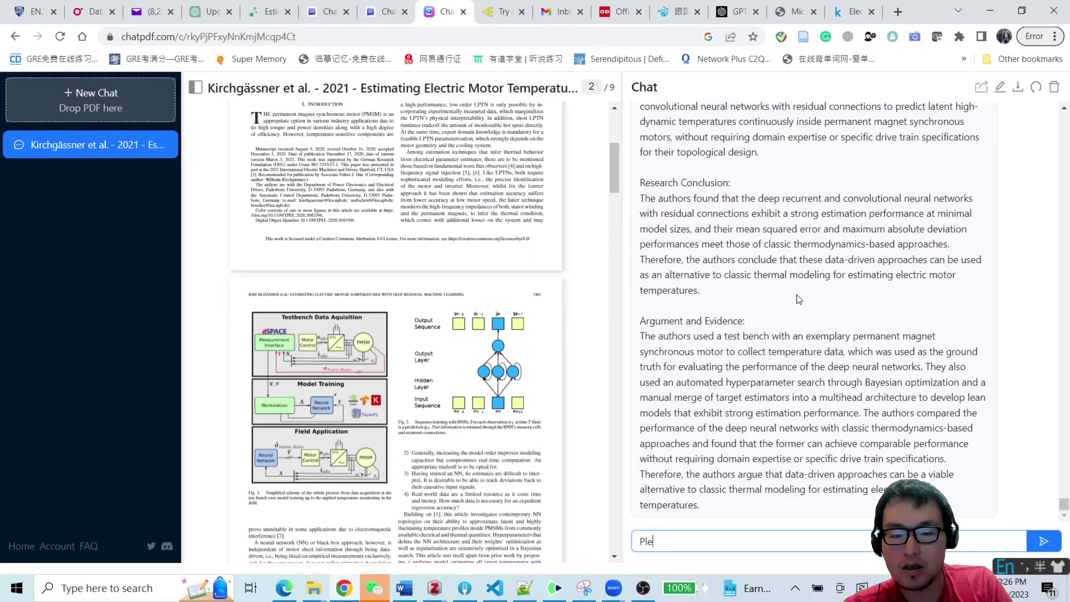
text(ase use)
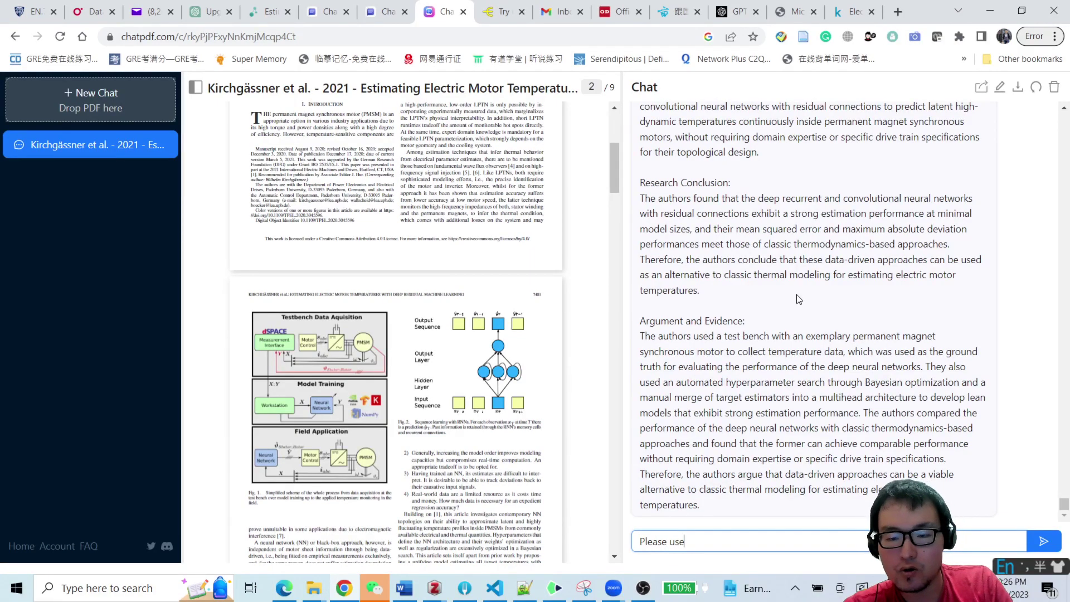
text( more con)
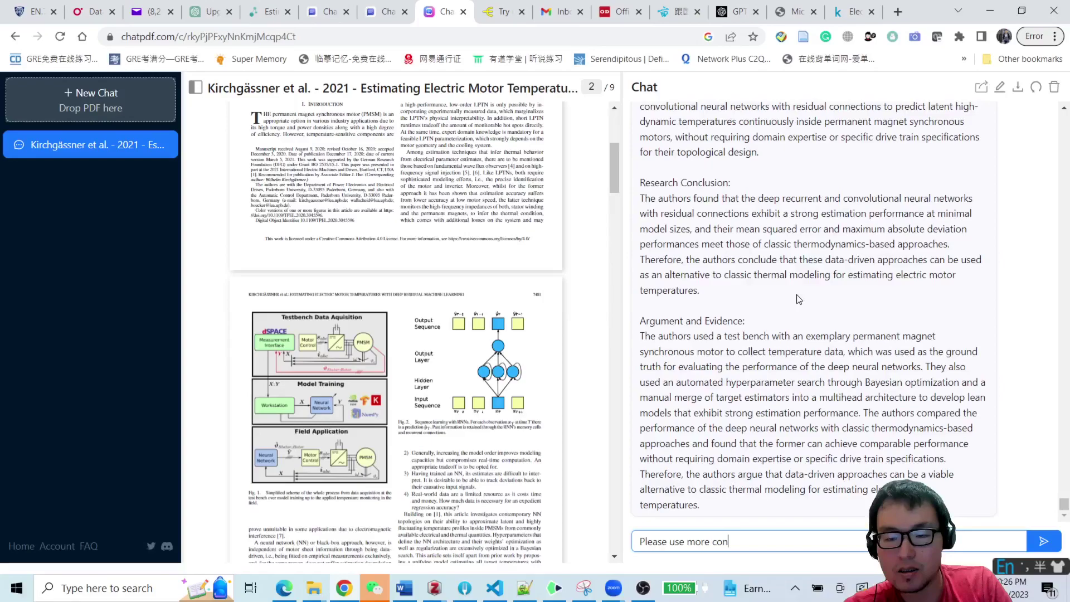
text(cise words an)
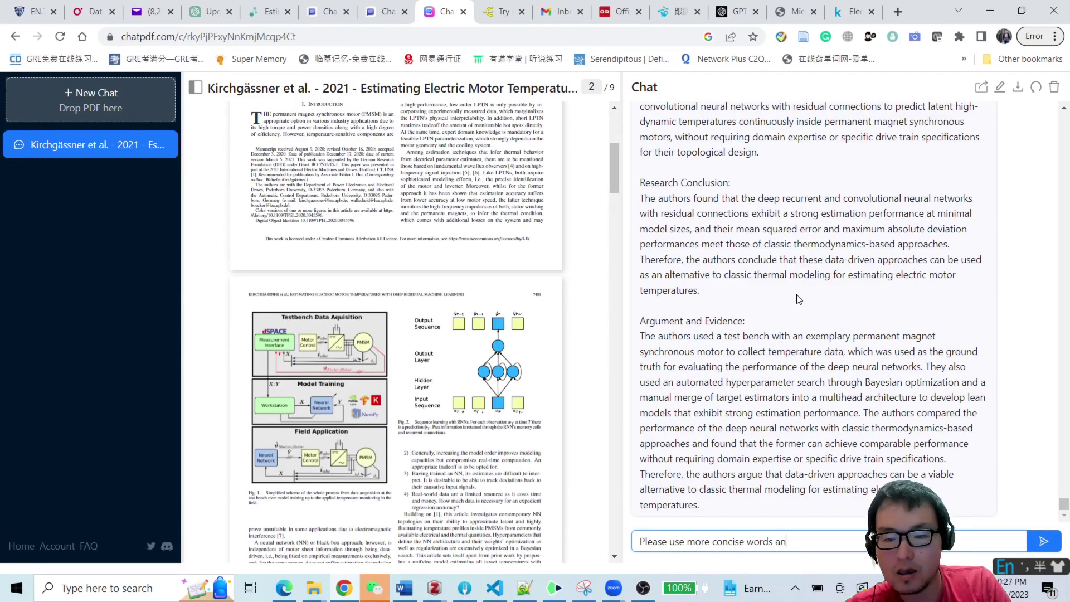
text(d make the answe)
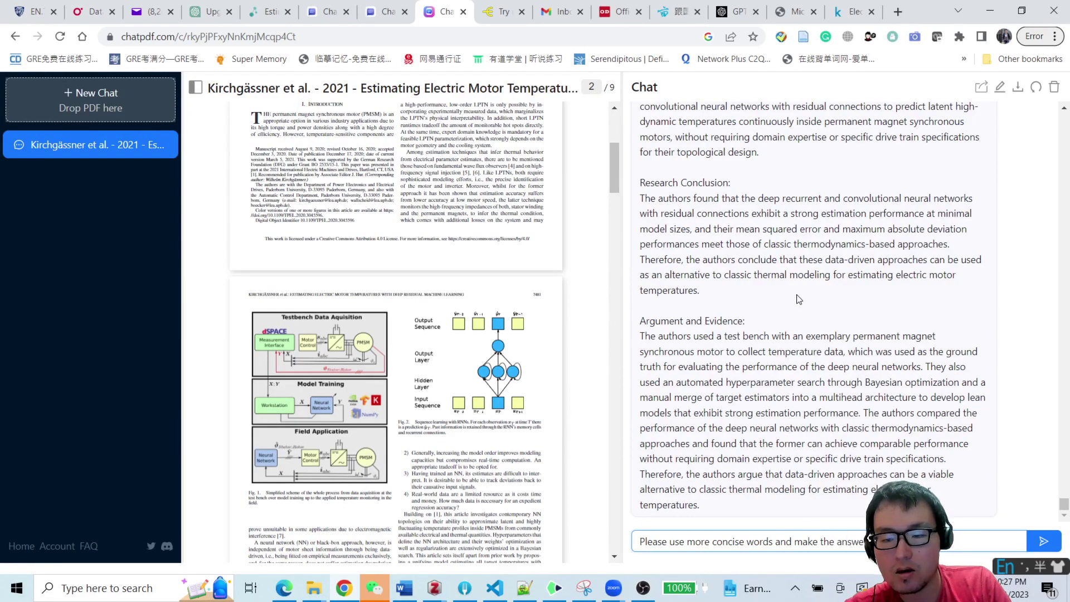
text(r compact)
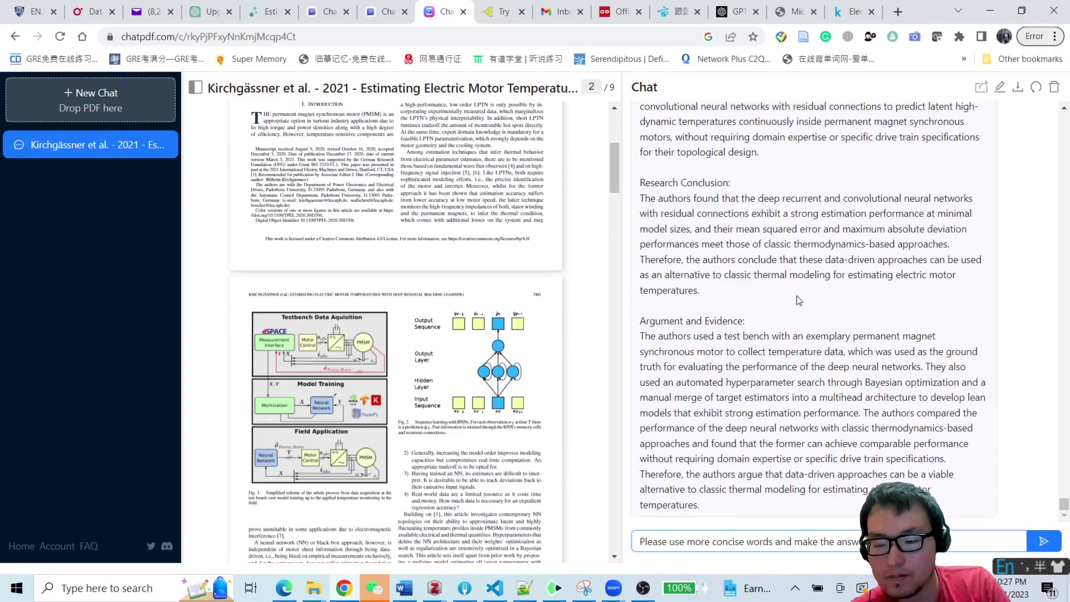
key(Return)
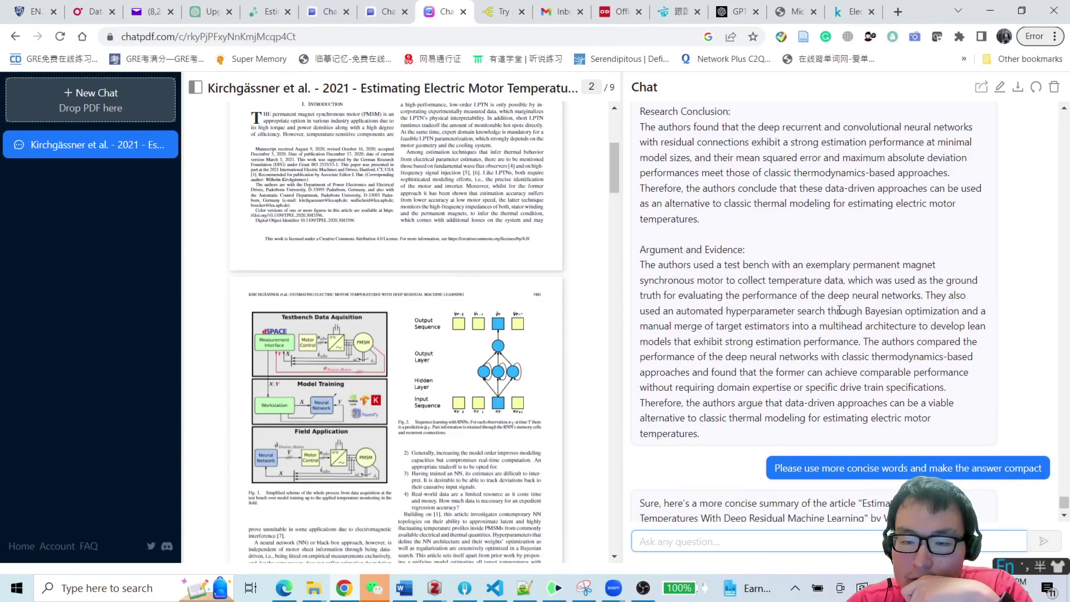
Review the condensed summary, highlighting the research question's text and the "Argument and Evidence" heading.
scroll(836, 311, down, 3)
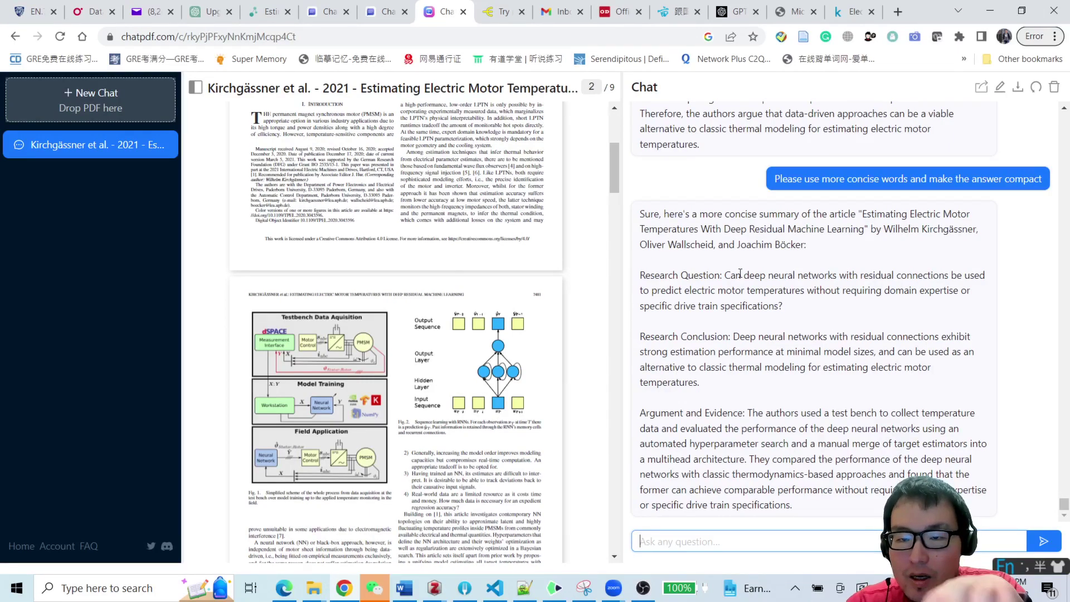
drag(732, 275, 780, 308)
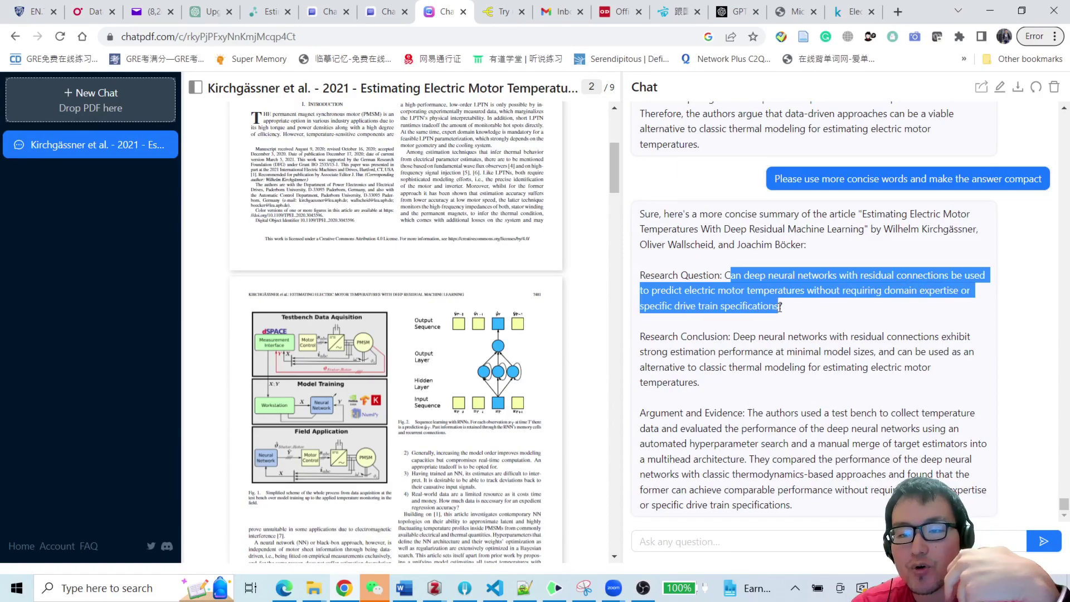
click(806, 350)
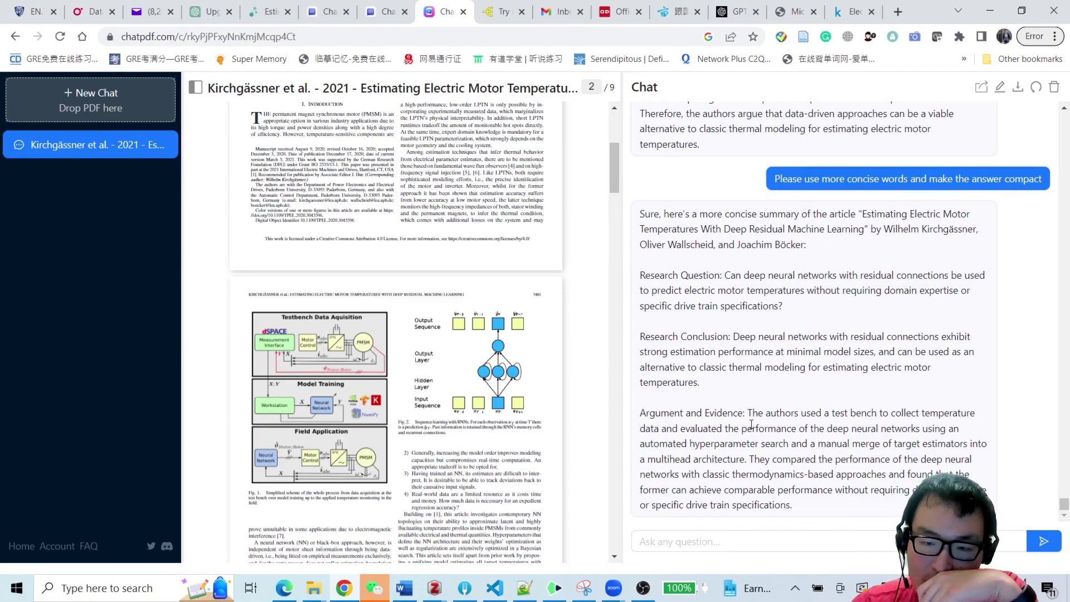
drag(744, 417, 650, 417)
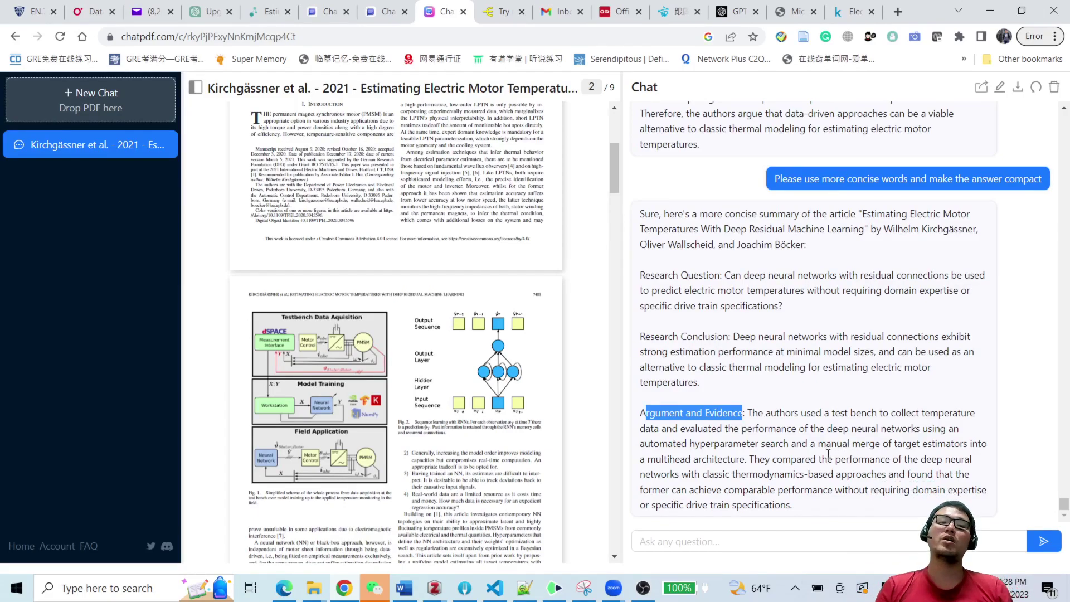
Send the chat message "Please convert the concise answer into Markdown format".
click(769, 544)
text(P)
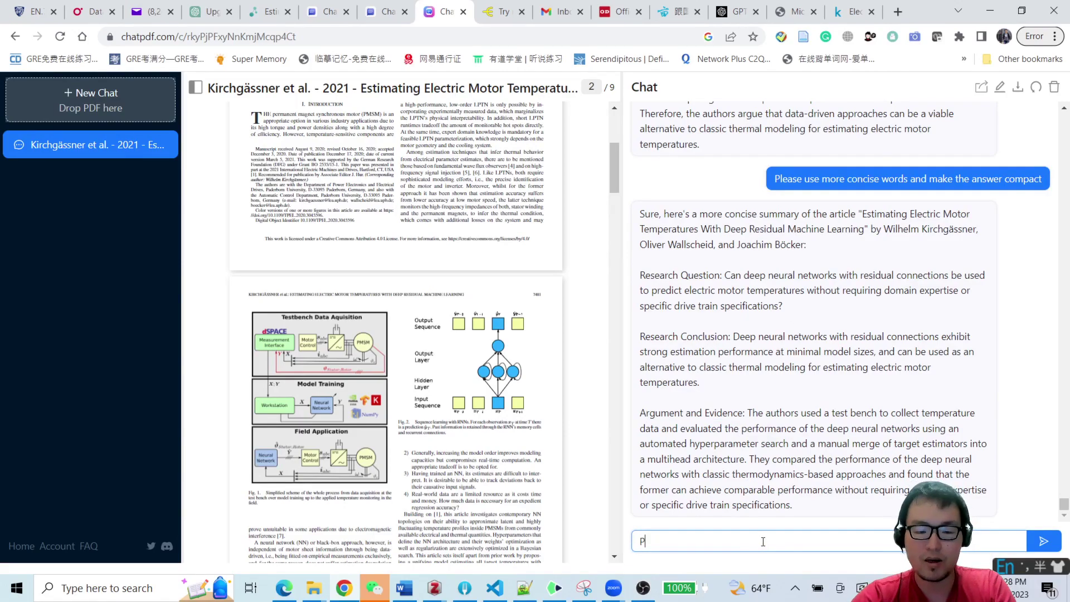
text(lease c)
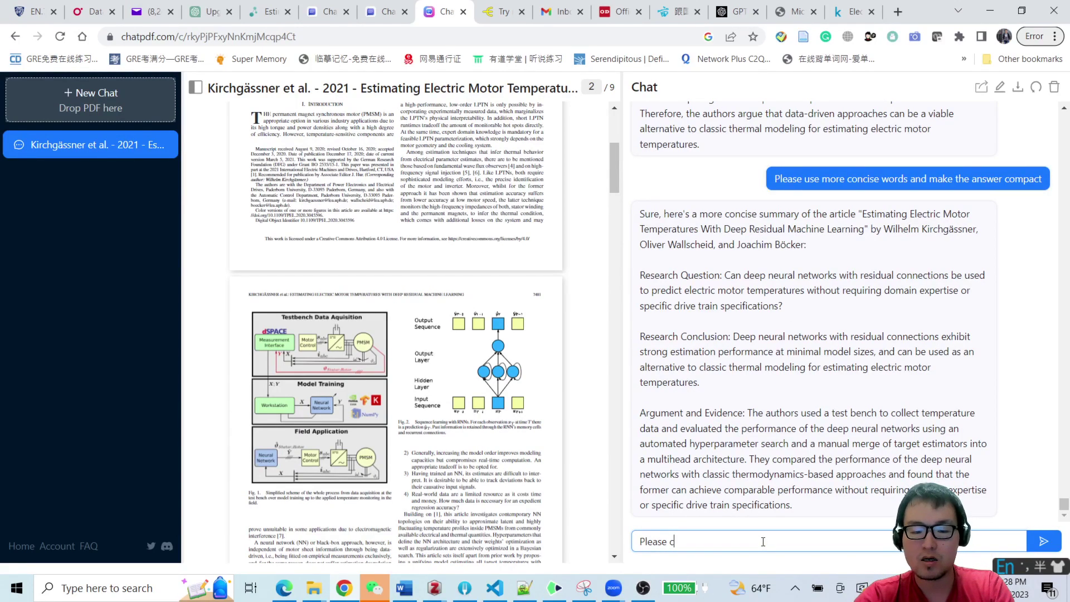
text(onvert the a)
text(concise )
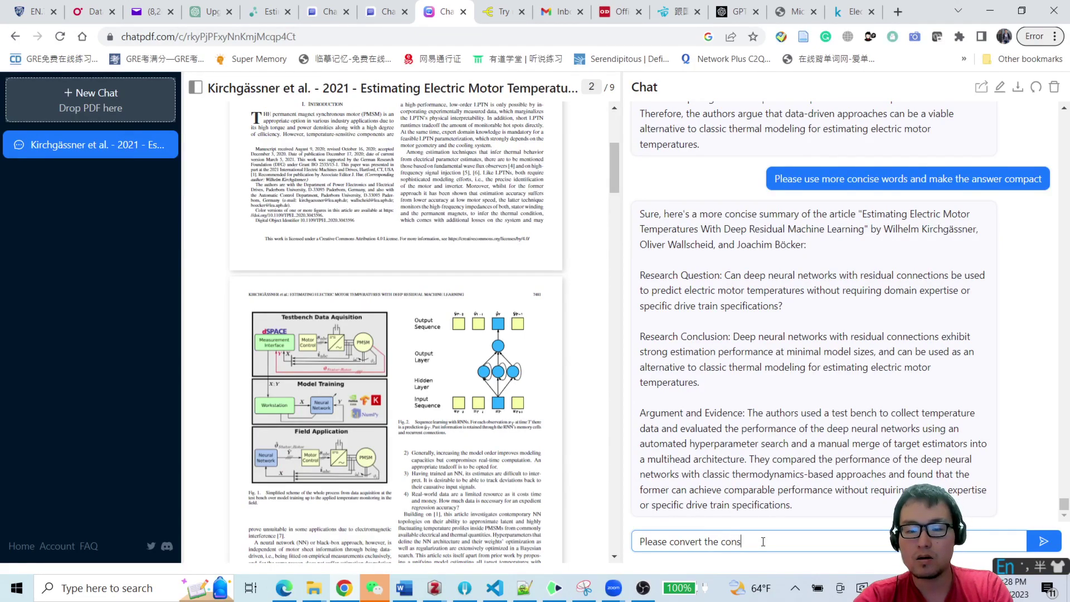
text(ans)
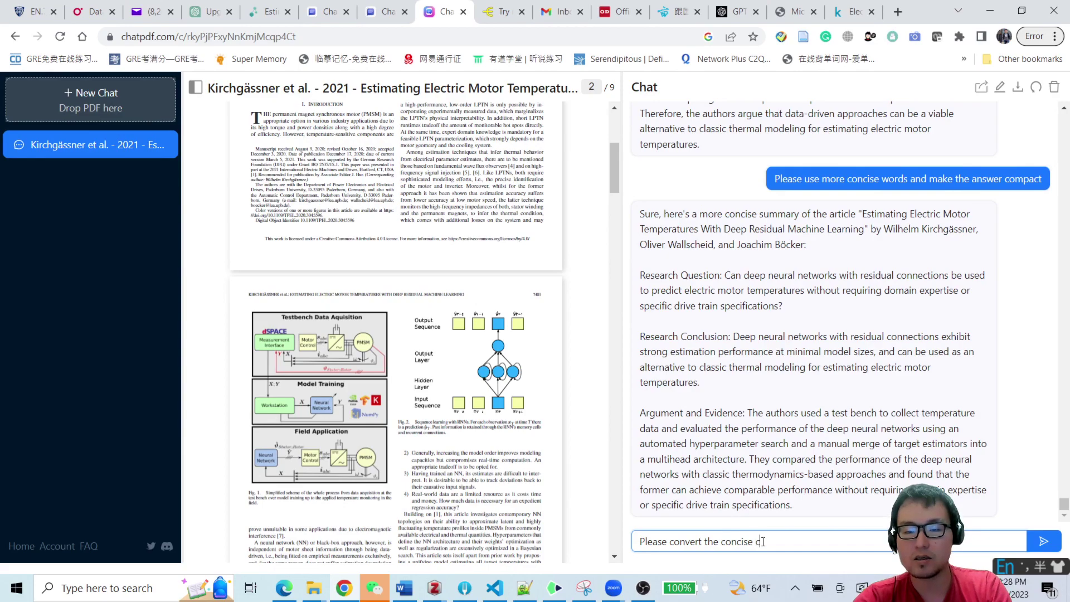
text(wer into Markdown)
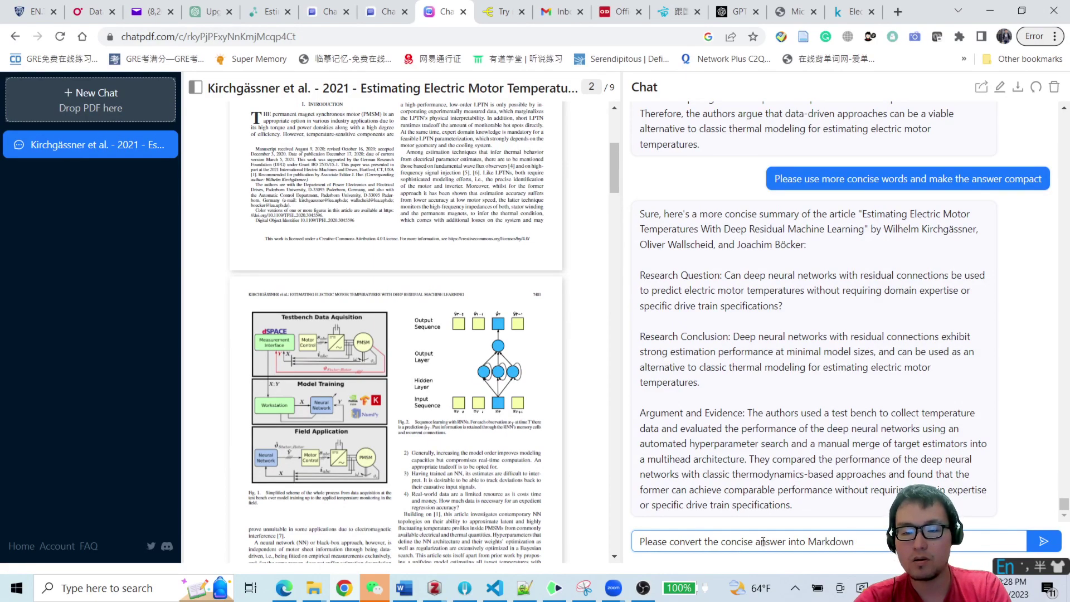
text( format)
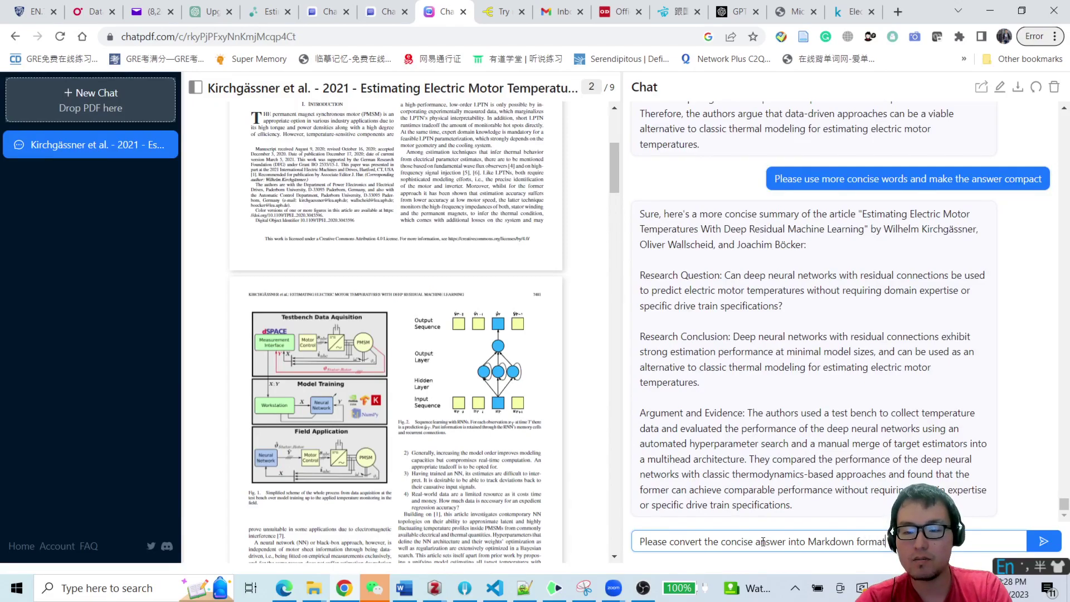
key(Return)
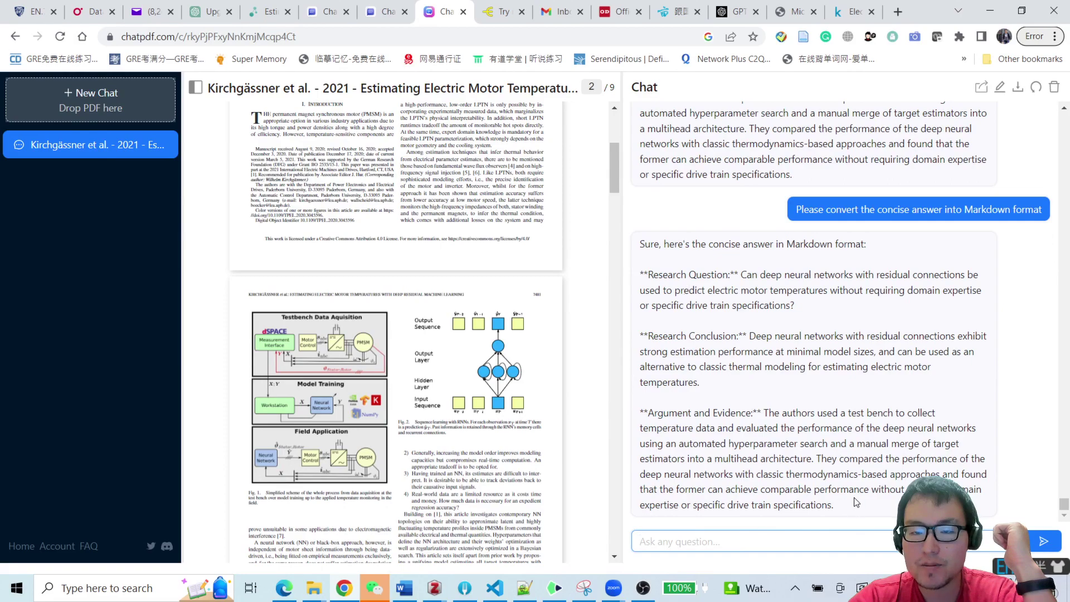
Copy the three Markdown sections from the chat answer and replace the entire Chinese outline in the markmap editor with them.
drag(844, 507, 646, 271)
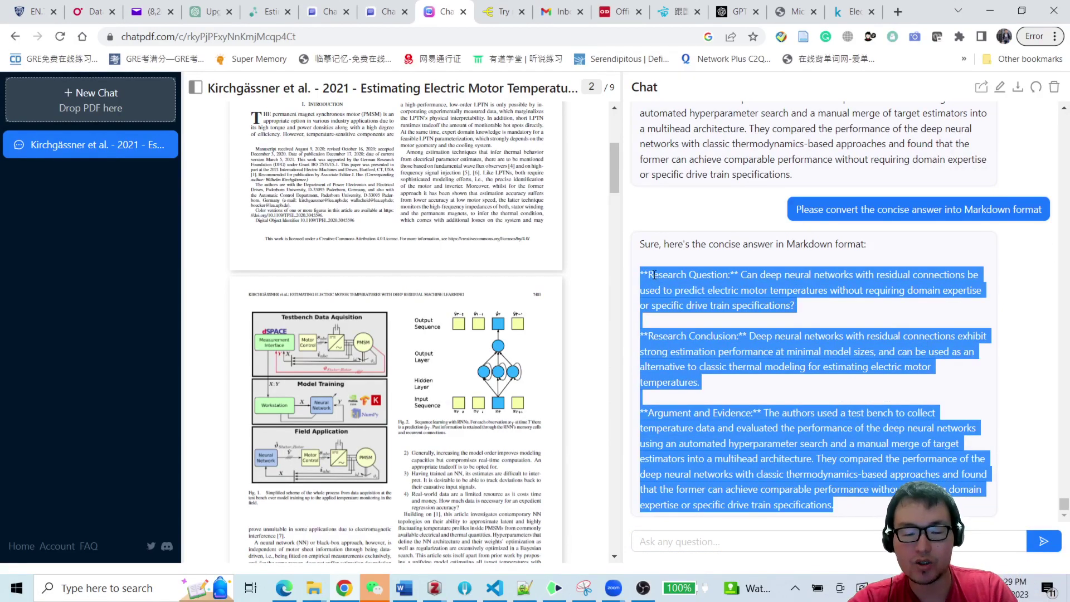
key(ctrl+Tab)
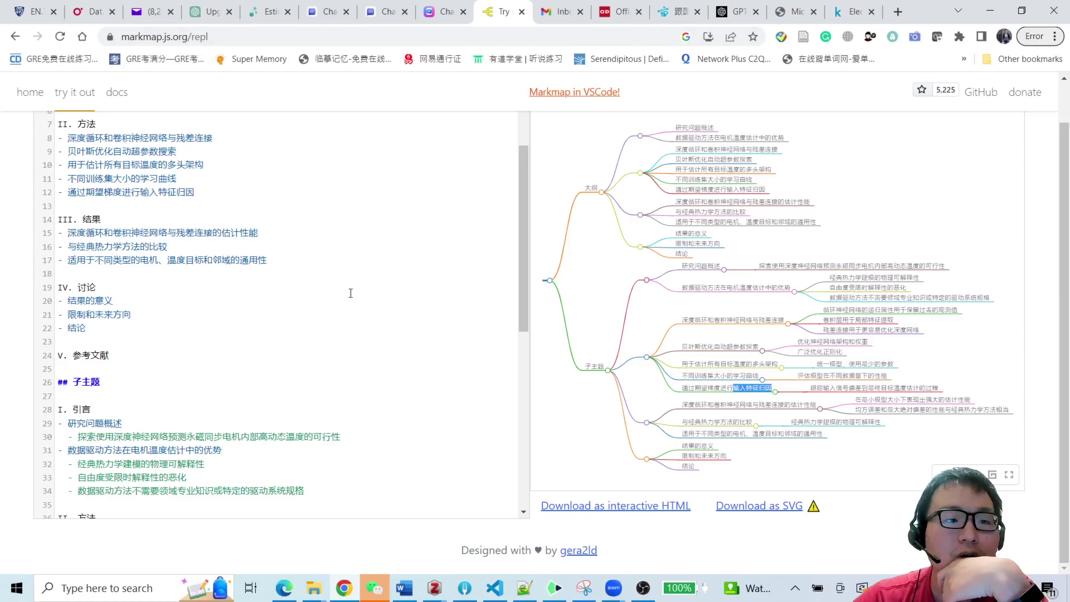
scroll(380, 280, up, 3)
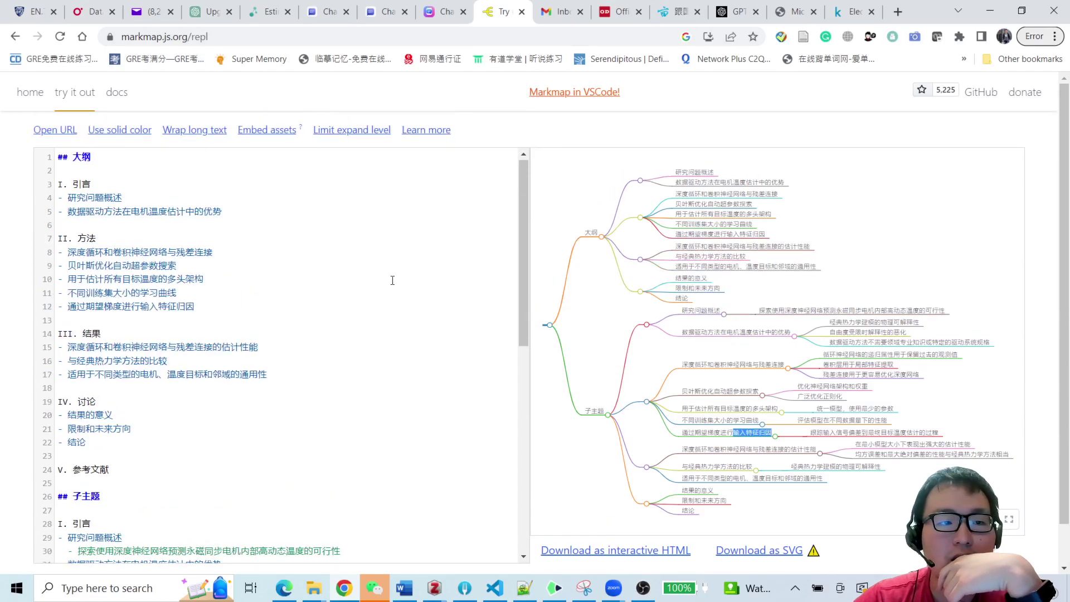
scroll(383, 287, down, 8)
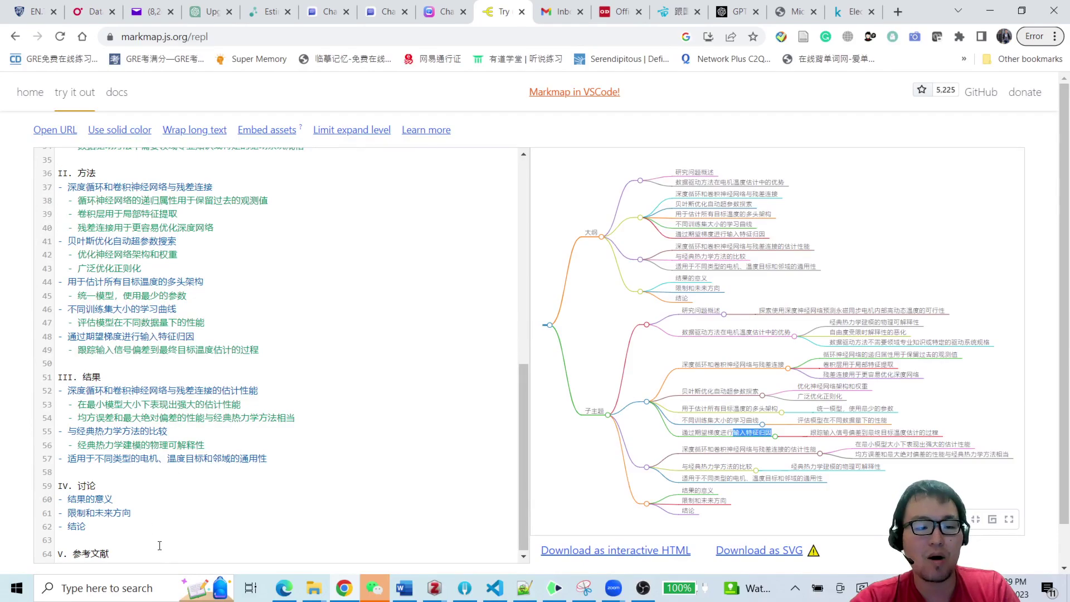
click(170, 529)
key(ctrl+a)
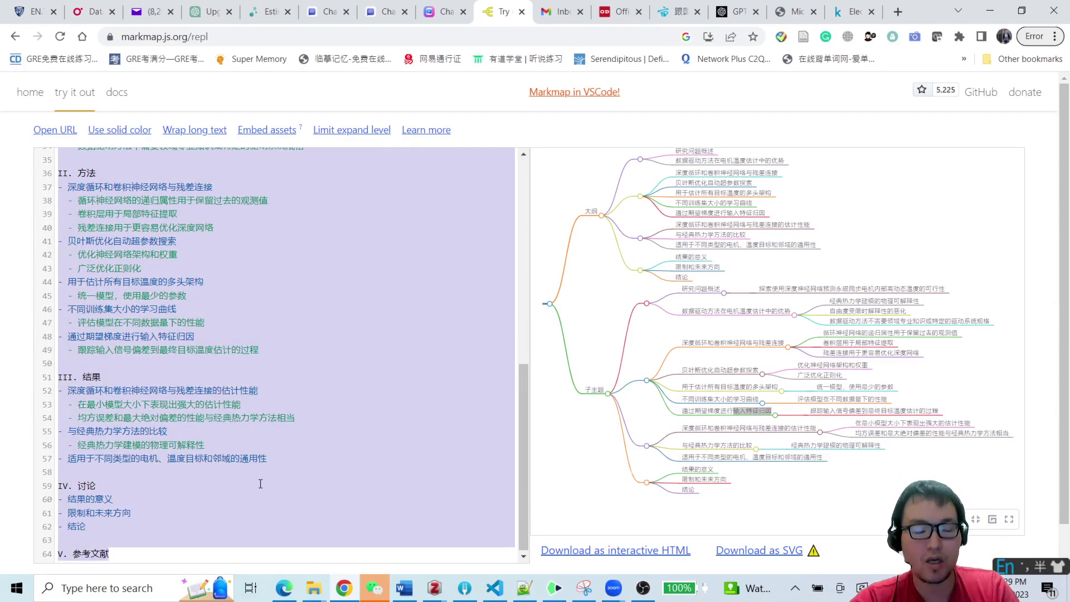
key(ctrl+v)
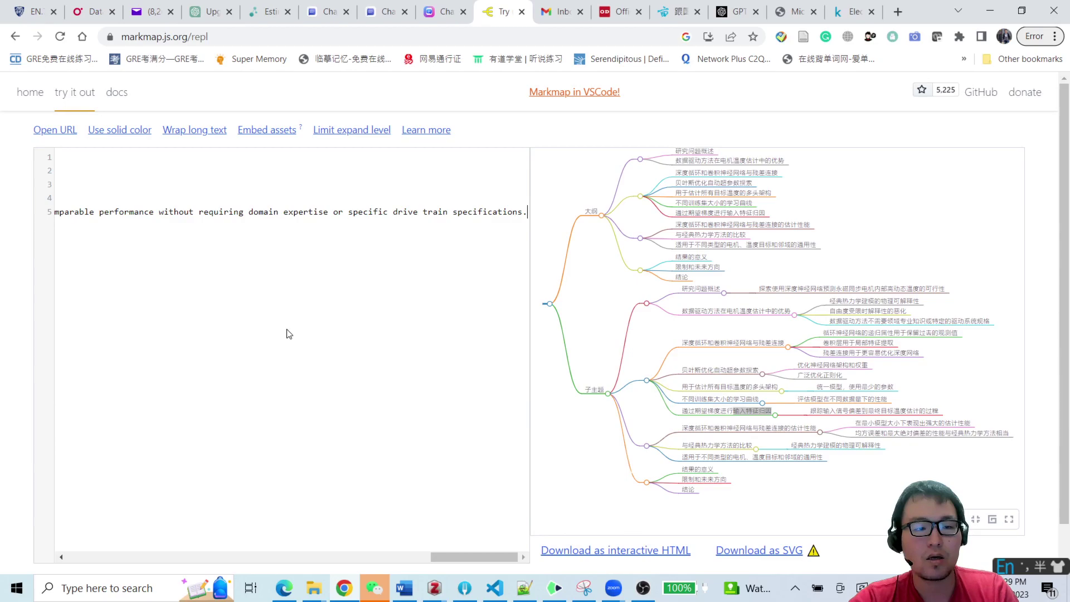
Put the Research Question text on its own line with a leading dash and break it before "motor temperatures".
drag(471, 554, 21, 495)
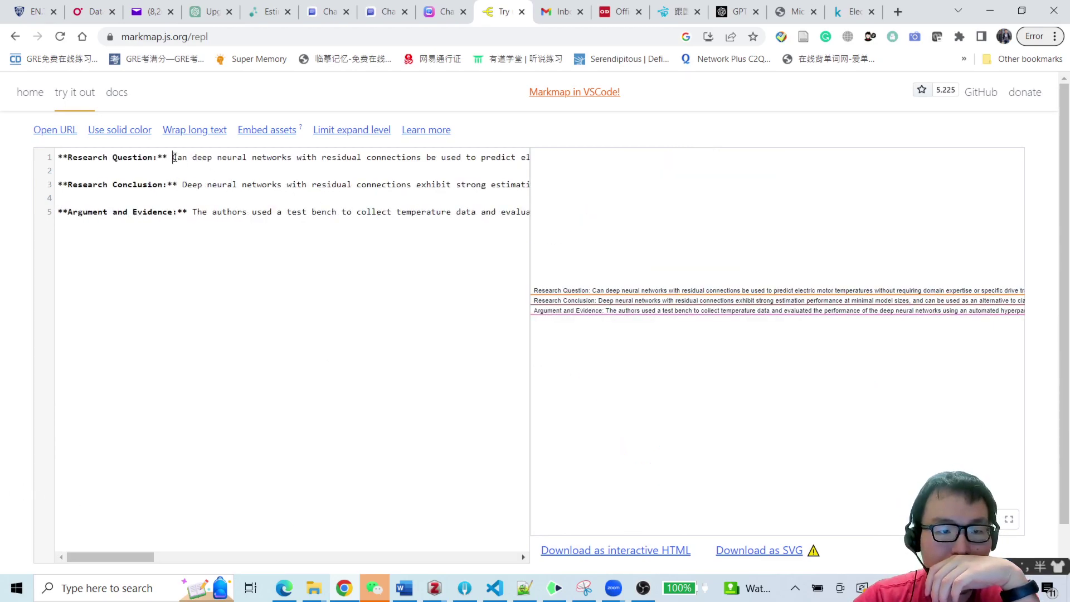
key(Return)
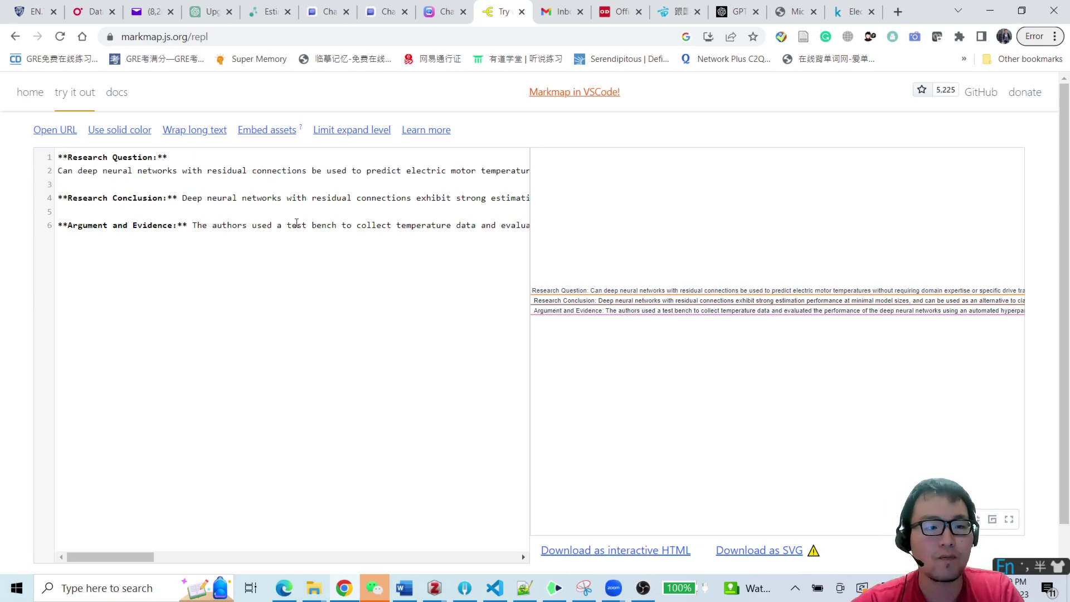
text(-)
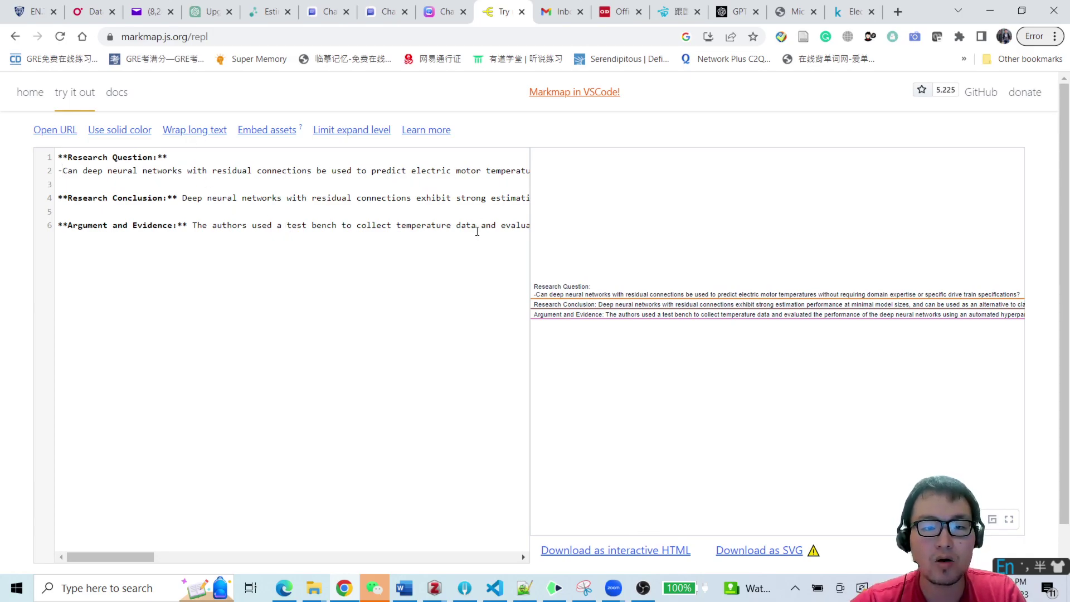
key(Return)
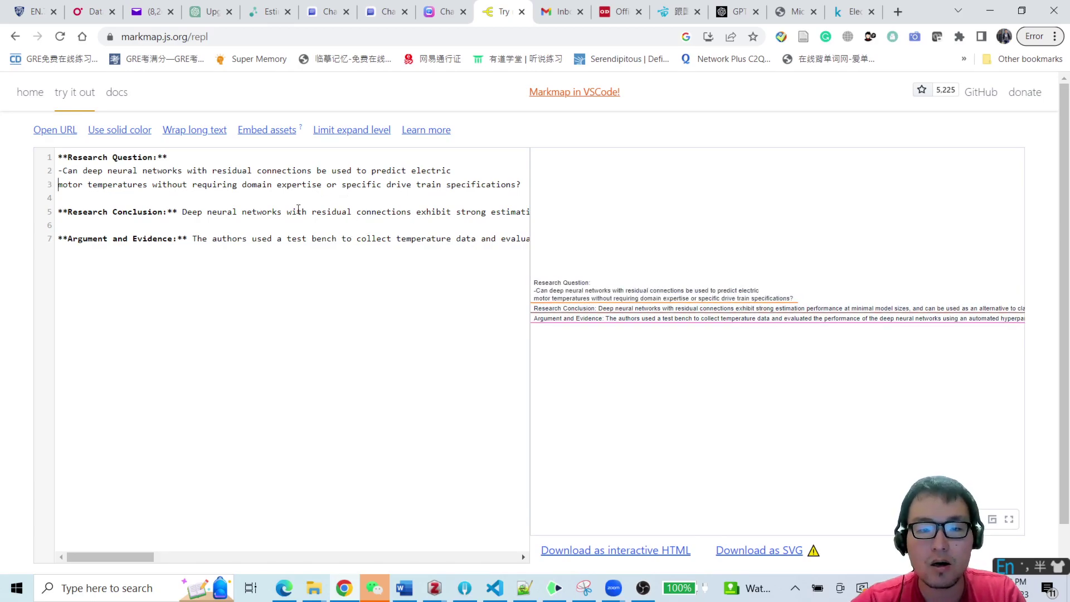
Turn the Research Conclusion text into a bullet broken before "at minimal model sizes" and add a space after the research question's dash.
click(184, 212)
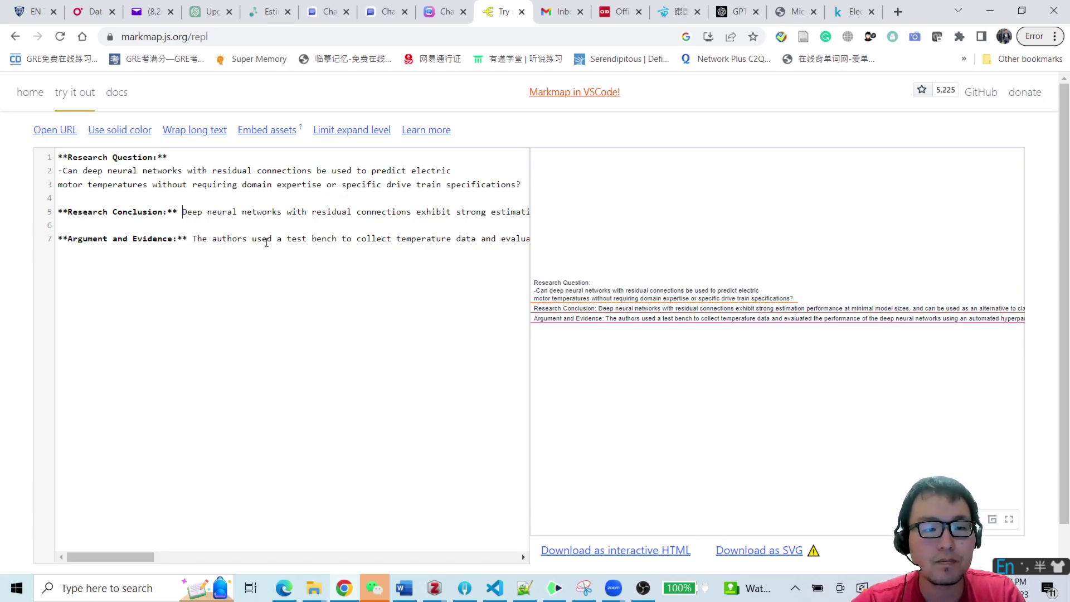
key(Return)
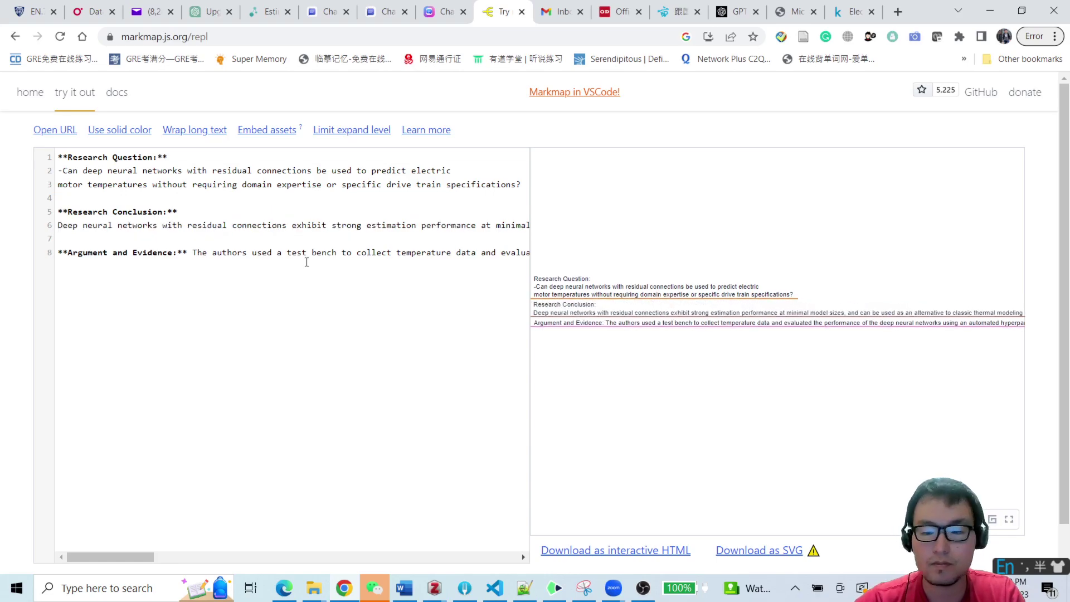
text(-)
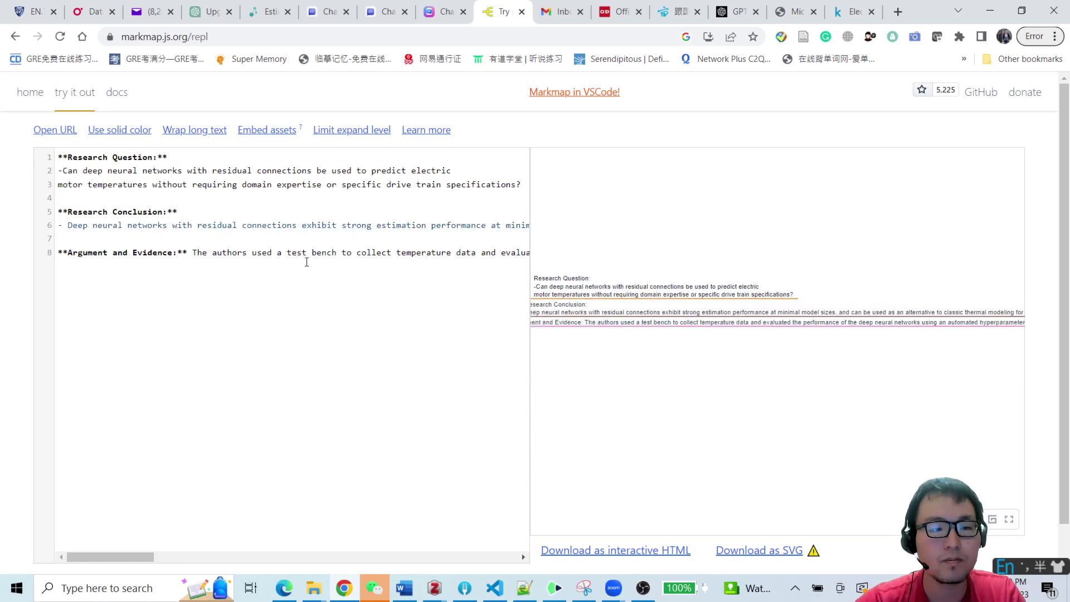
click(66, 170)
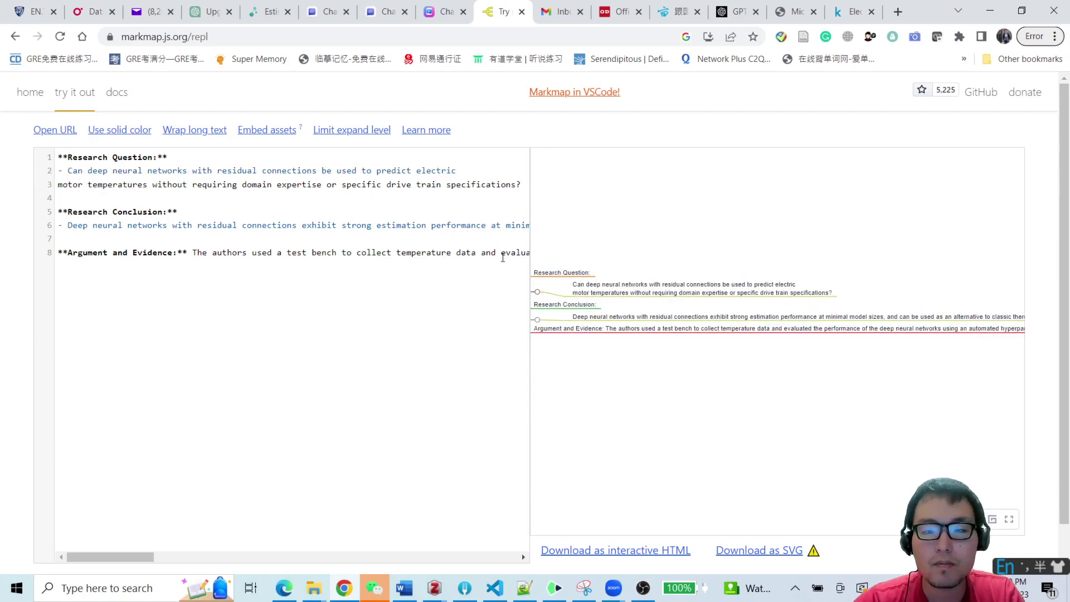
key(Return)
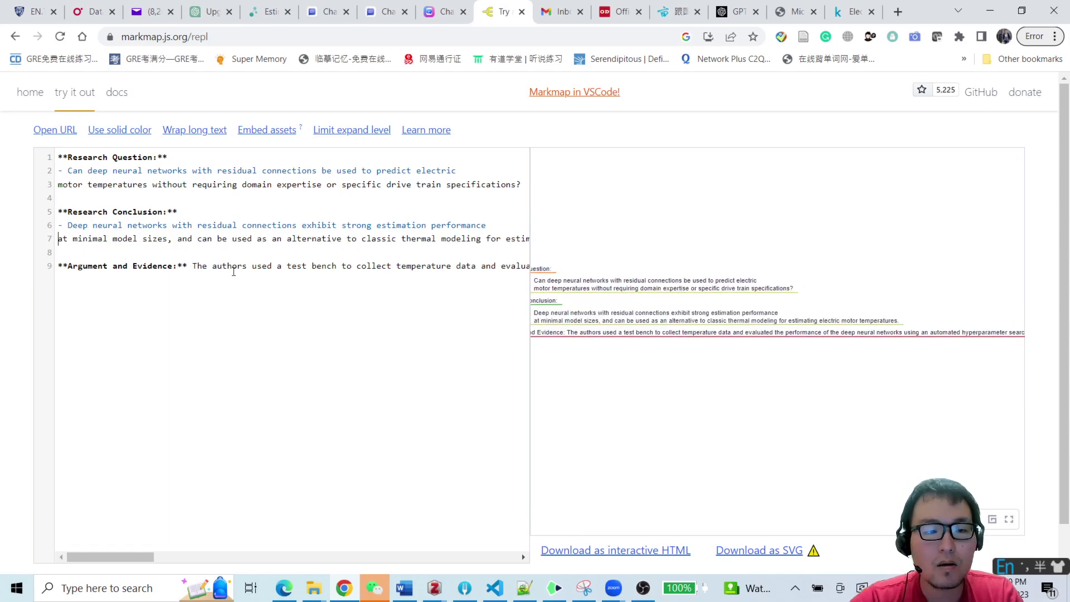
Turn the Argument and Evidence text into a bullet on its own line and break it before "of the deep neural networks".
click(483, 266)
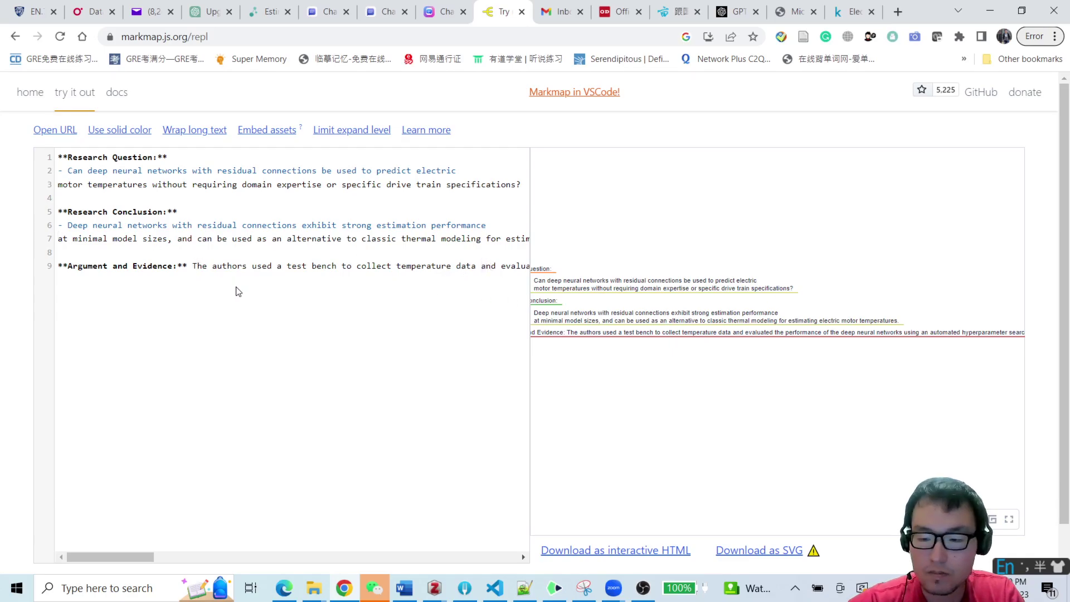
key(Return)
text(-)
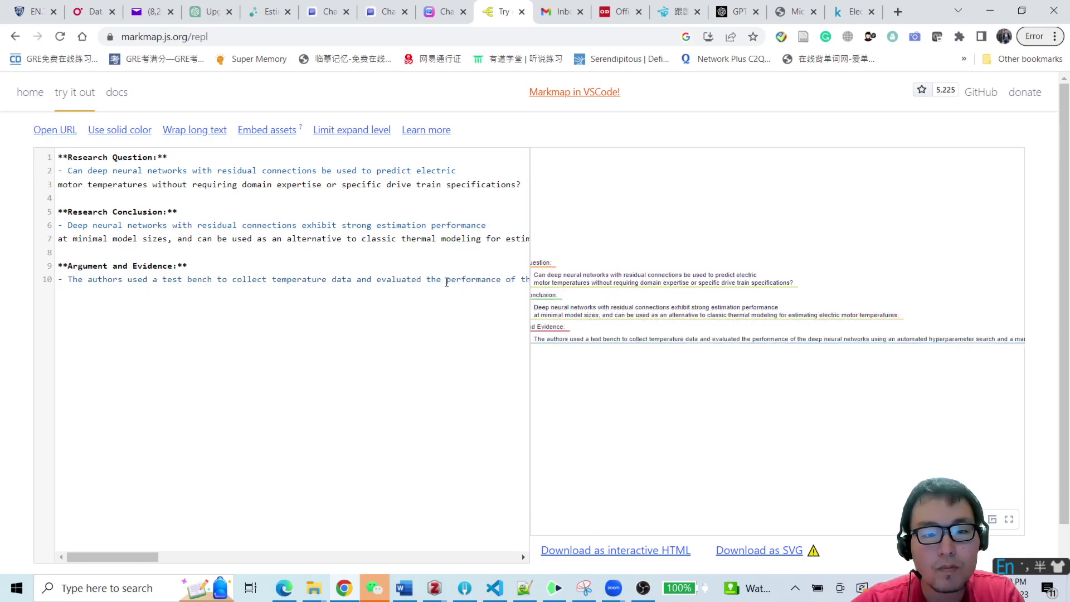
key(Return)
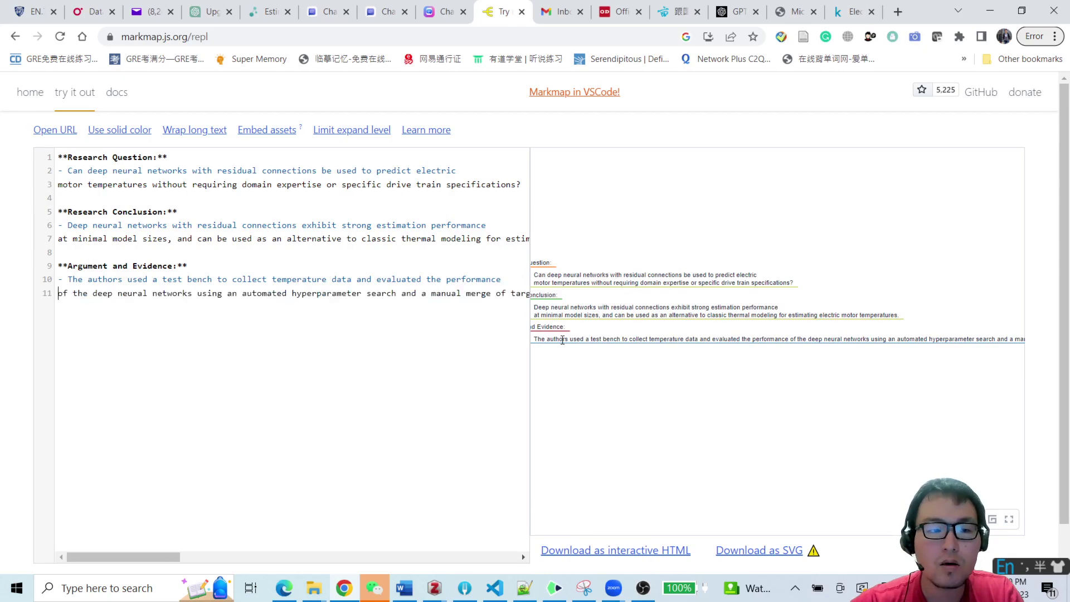
Break the rest of the evidence text before "and a manual merge", "They compared", "thermodynamics-based", "comparable performance" and "drive train specifications".
click(402, 294)
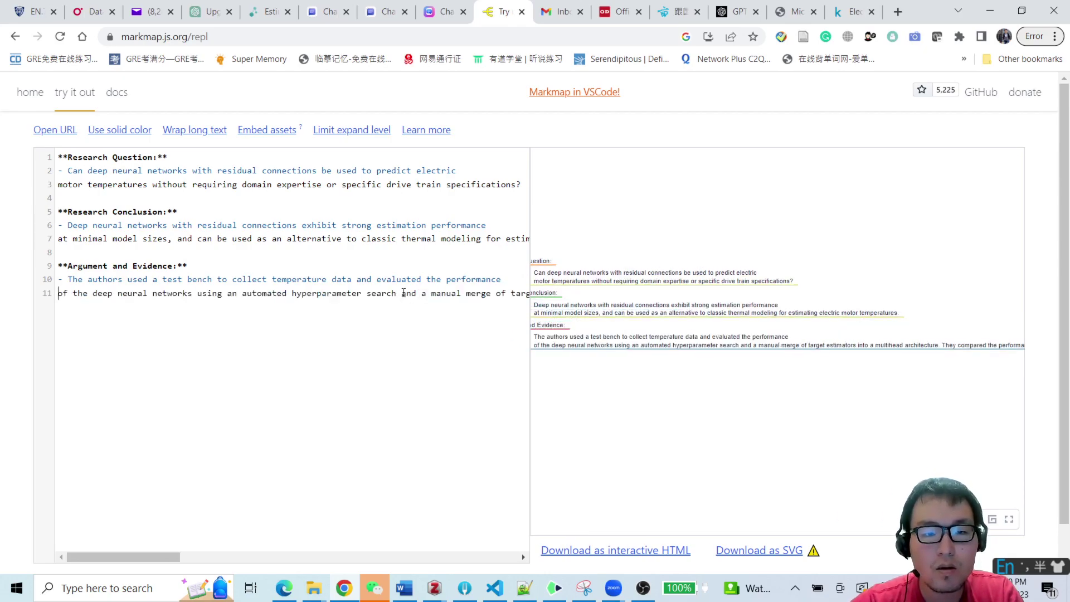
key(Return)
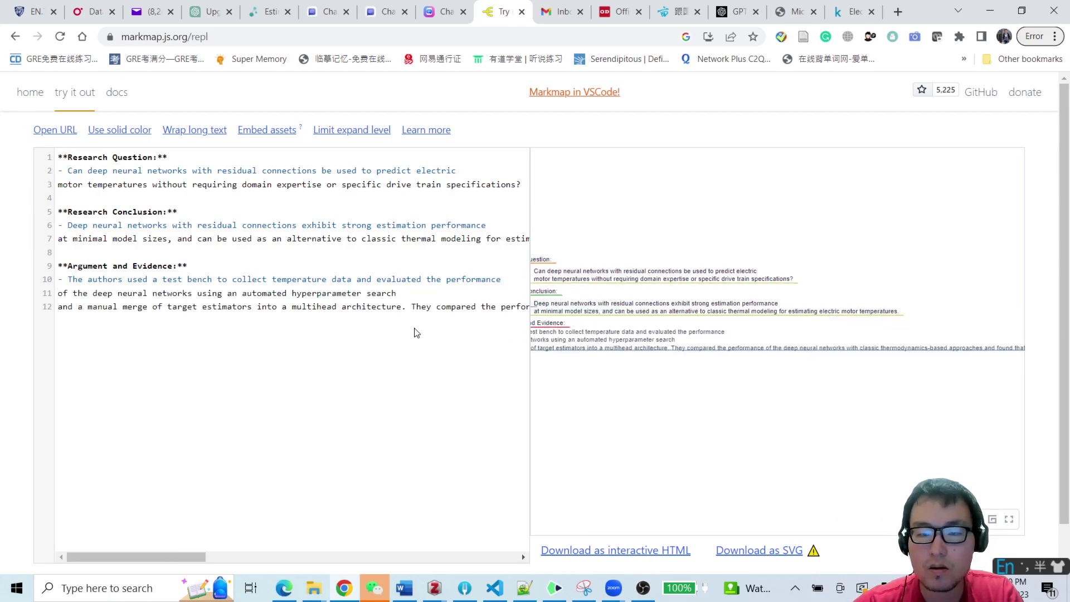
click(412, 306)
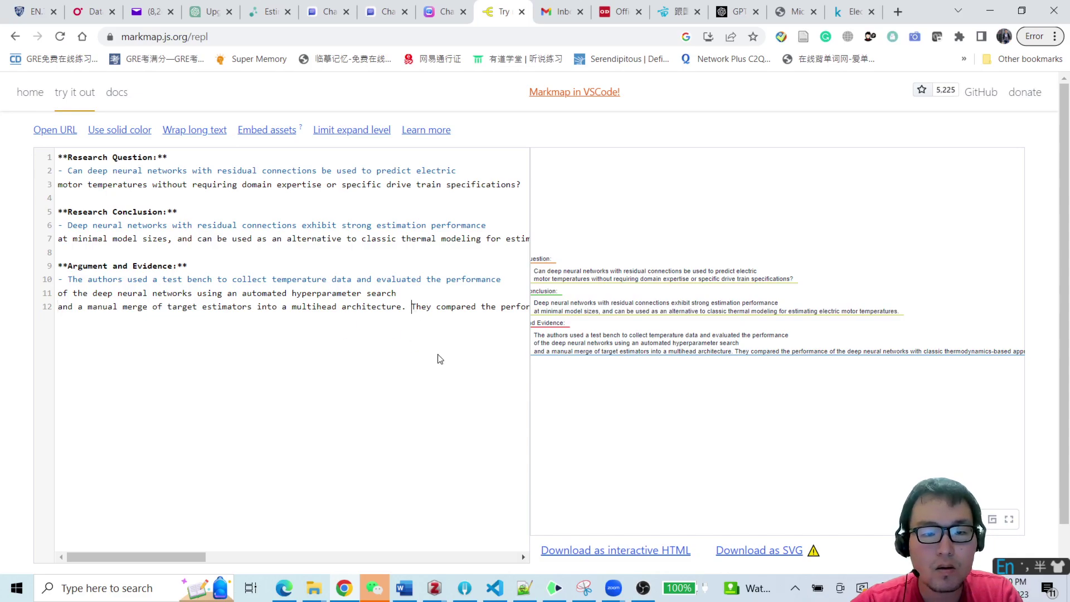
key(Return)
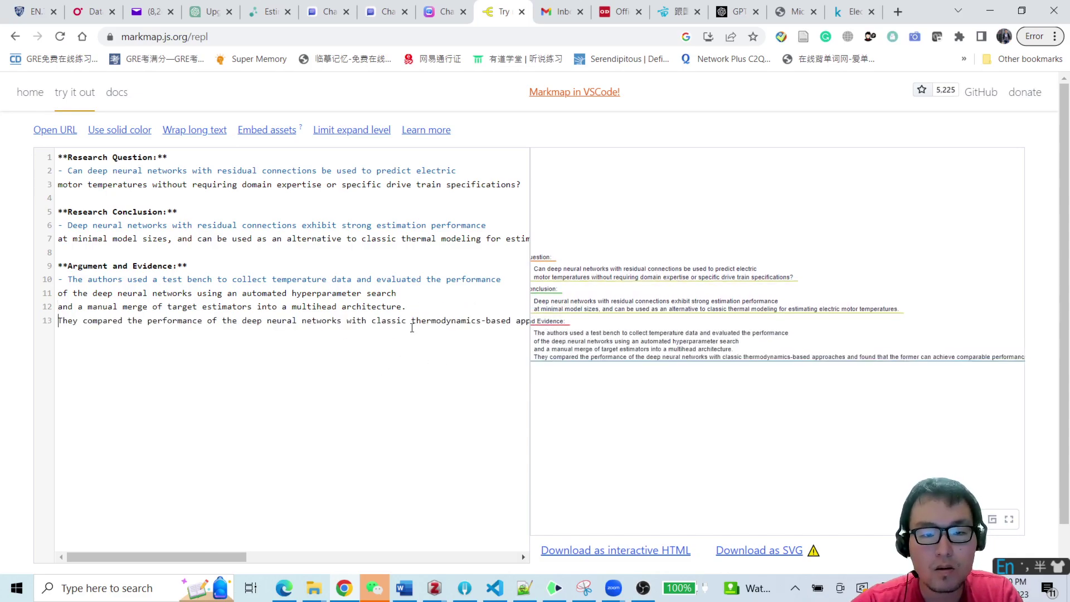
key(Return)
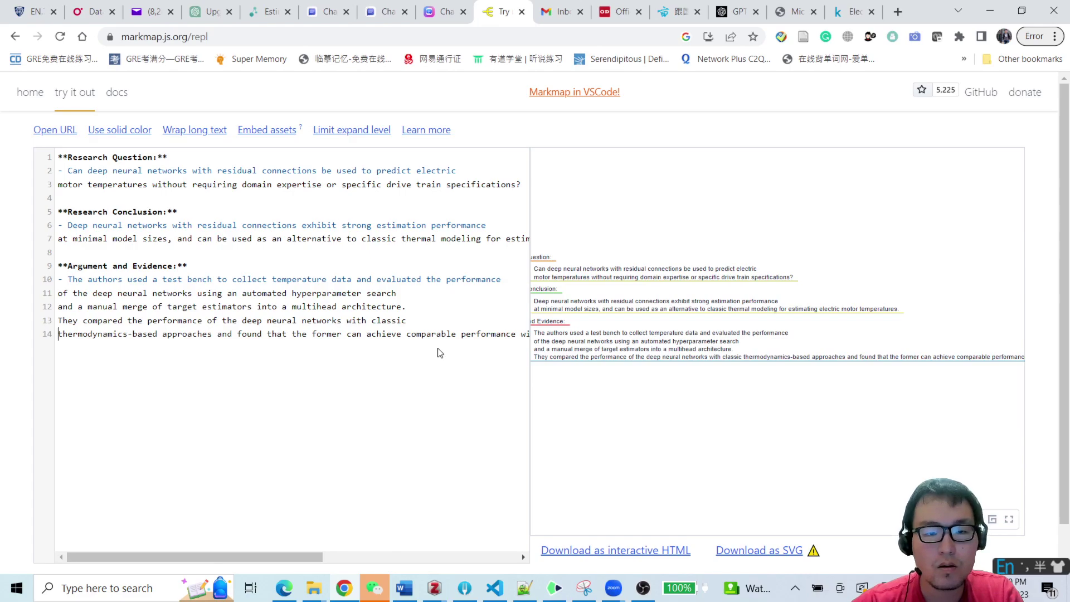
click(408, 333)
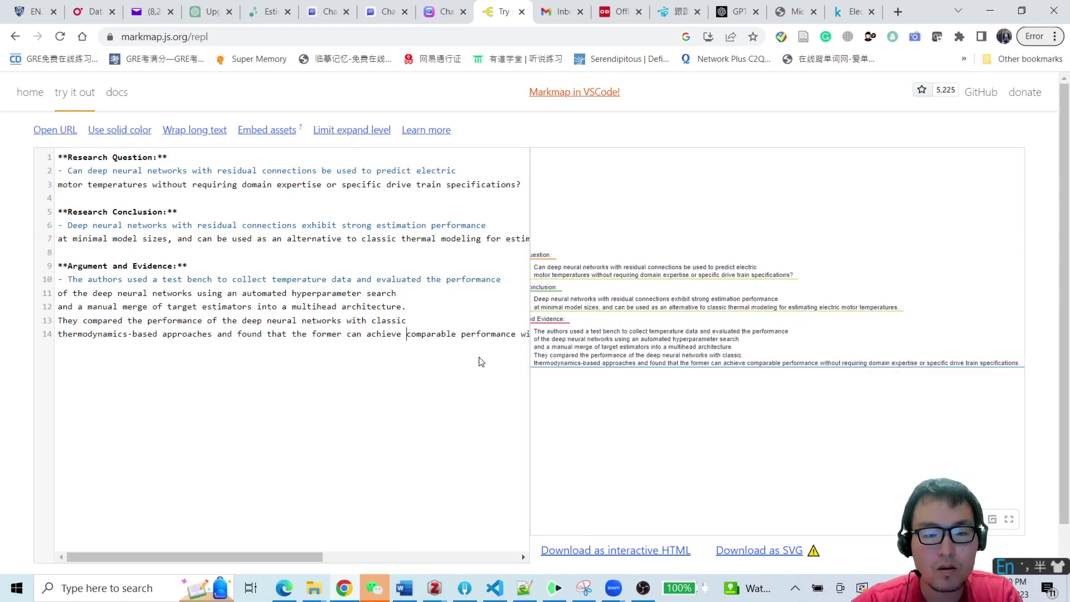
key(Return)
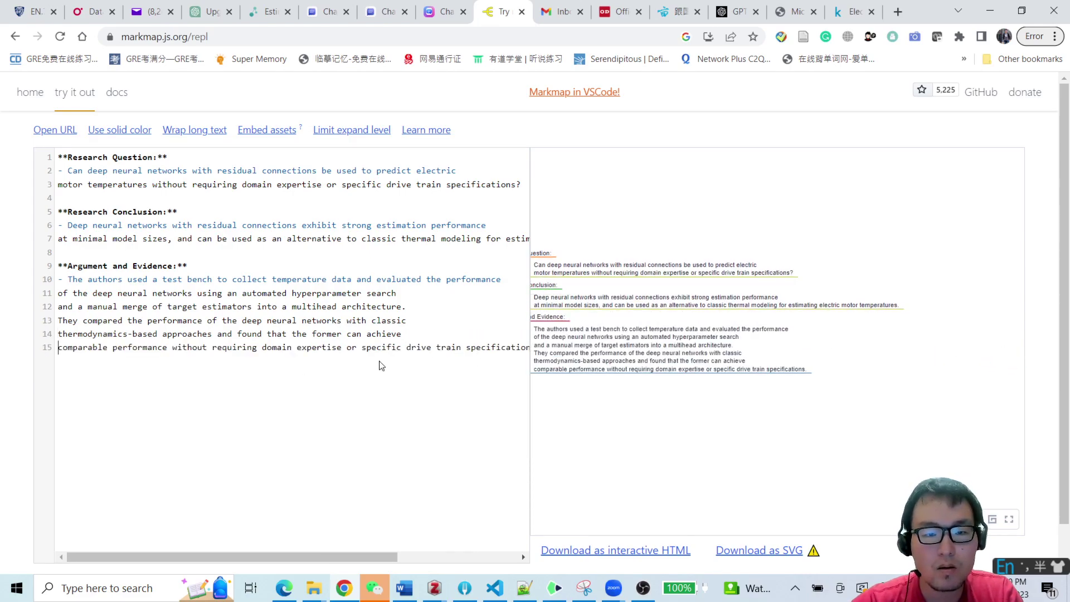
key(Return)
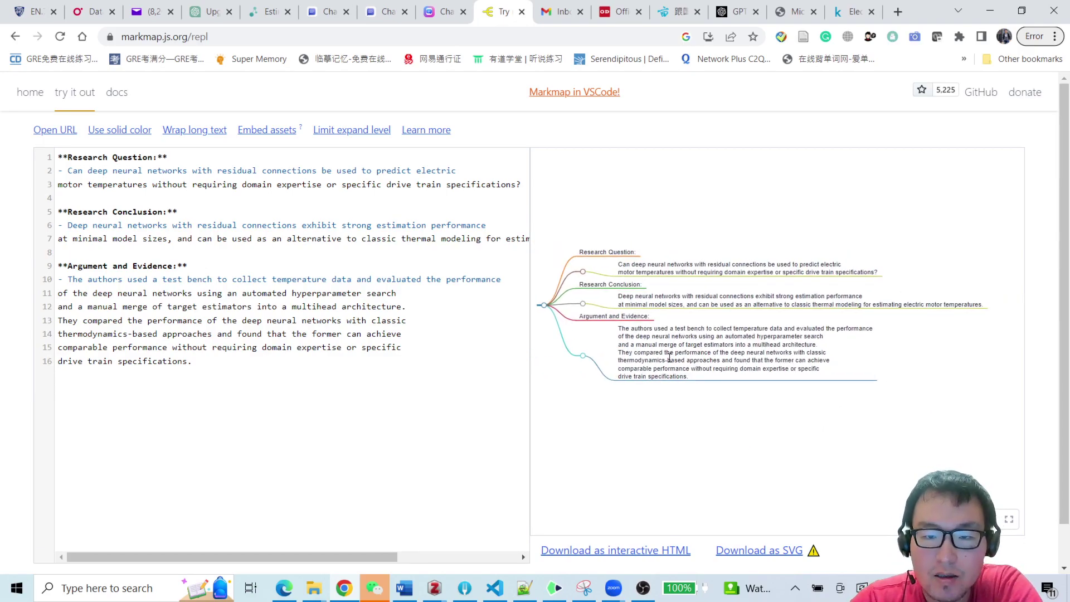
Switch back to the ChatPDF conversation containing the Markdown version of the concise summary.
click(59, 293)
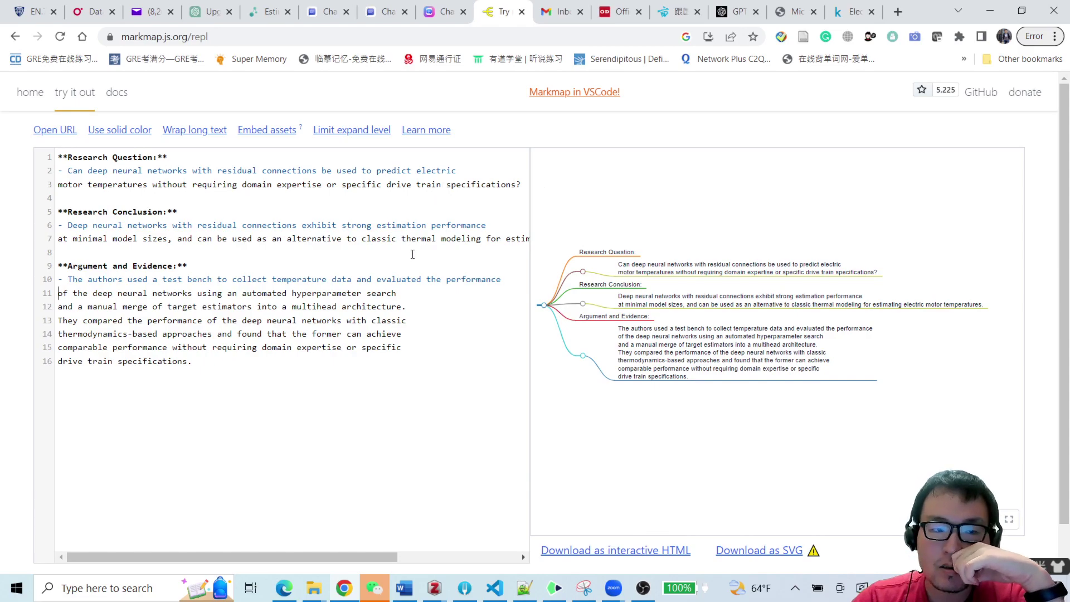
click(446, 12)
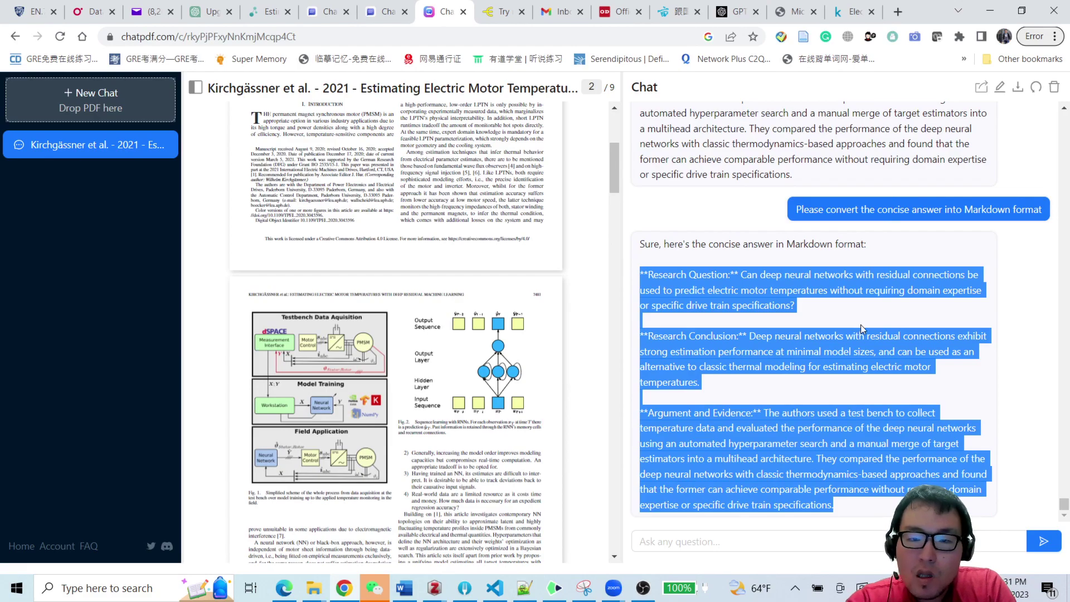
Review the chat from the earlier article summary request down to the concise answer in Markdown format.
scroll(869, 329, up, 15)
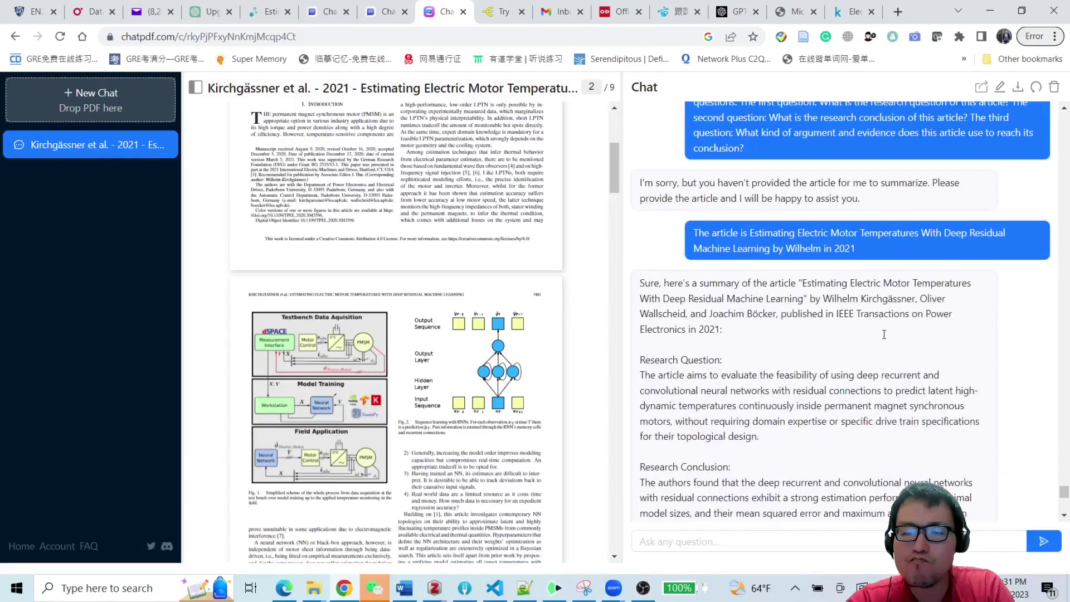
scroll(892, 340, down, 15)
scroll(944, 368, down, 15)
scroll(948, 374, down, 15)
scroll(961, 376, down, 10)
triple_click(899, 365)
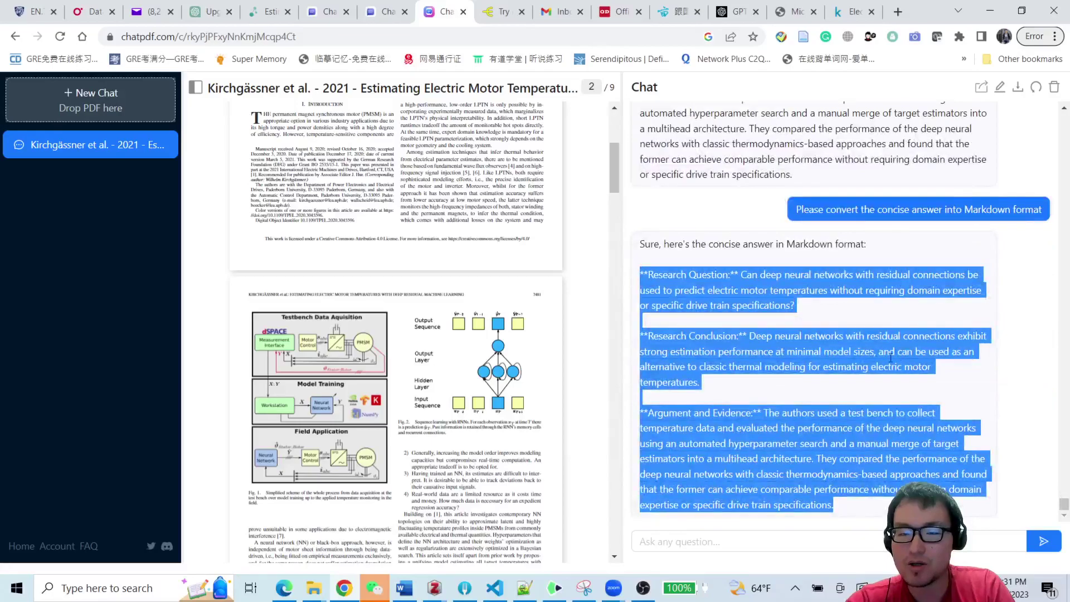
click(875, 331)
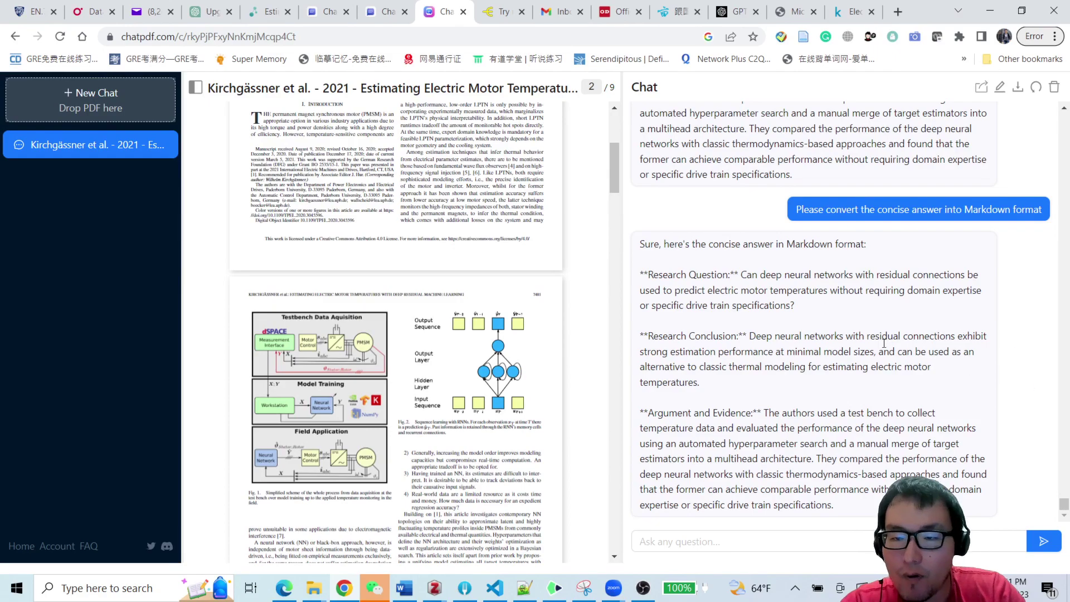
Ask the chat "What do you mean by the residual connections in your previous answer?".
drag(969, 274, 879, 274)
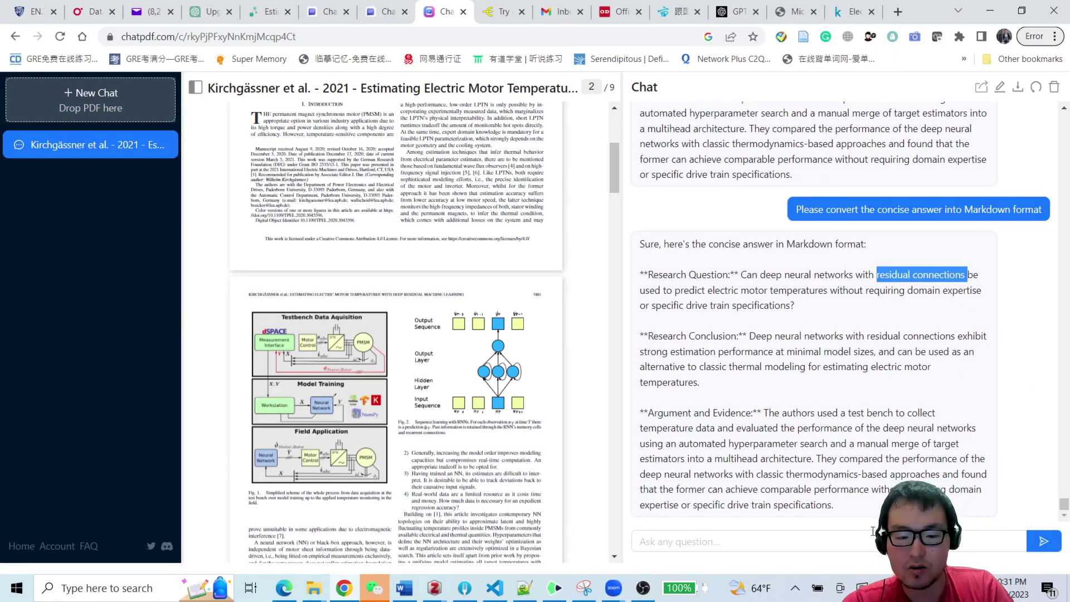
click(798, 546)
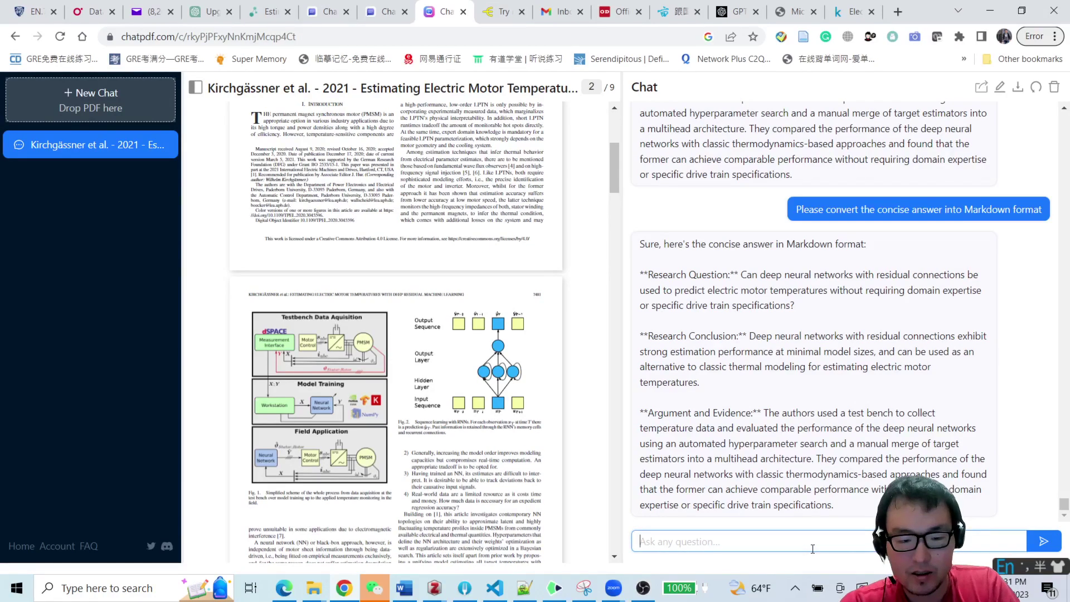
text(What do)
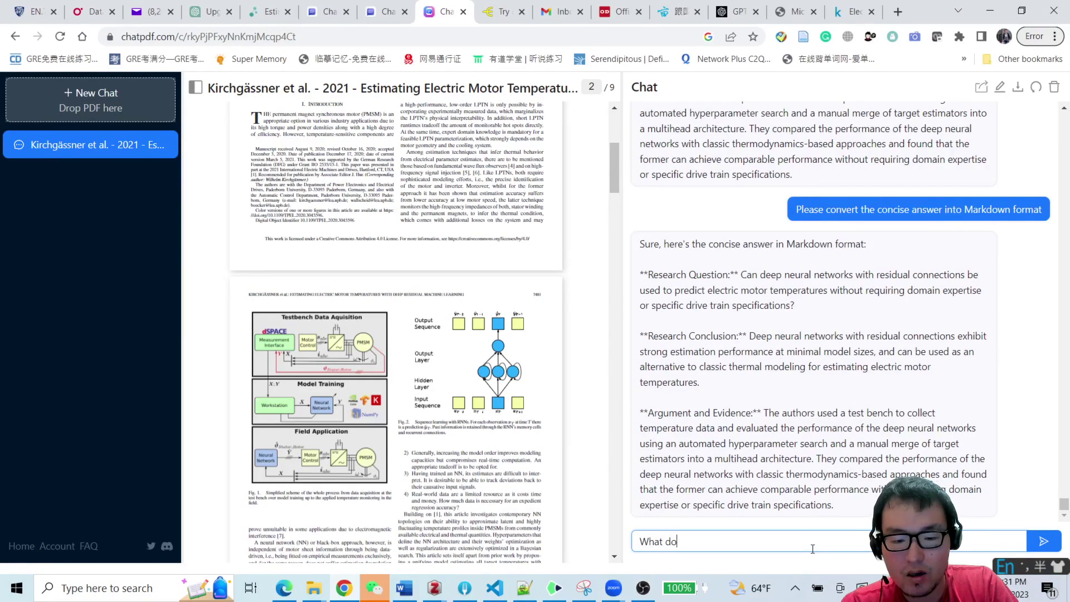
text( you mean b)
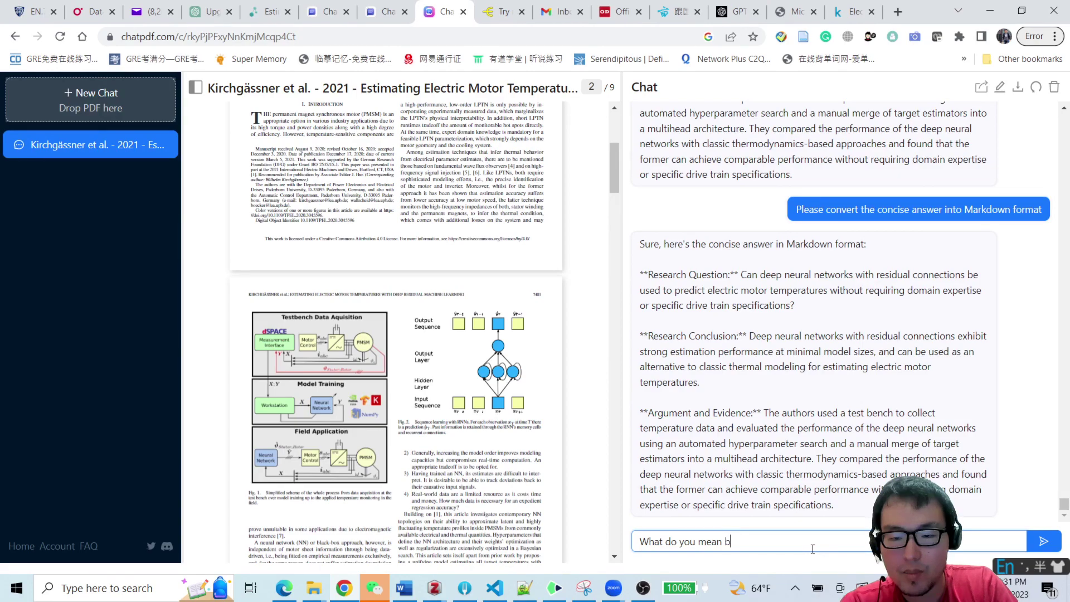
text(y the residual connections )
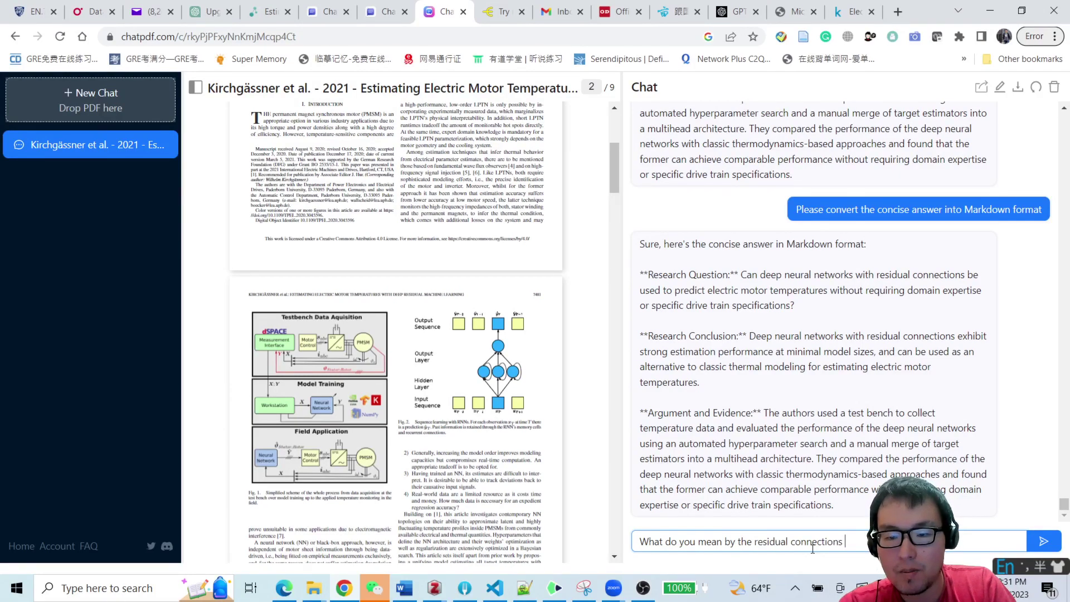
text(in )
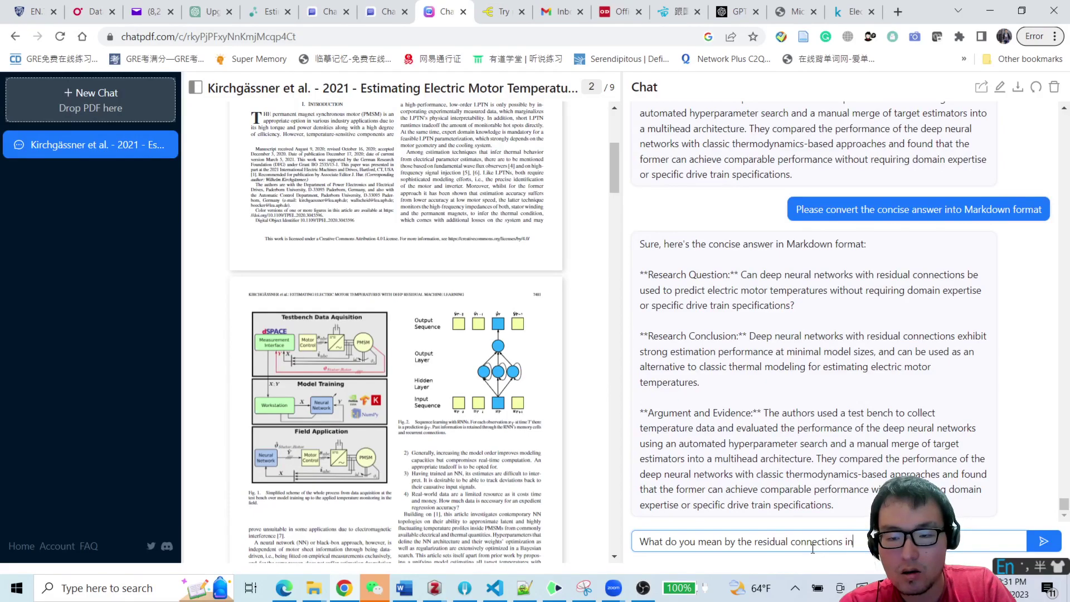
text(you)
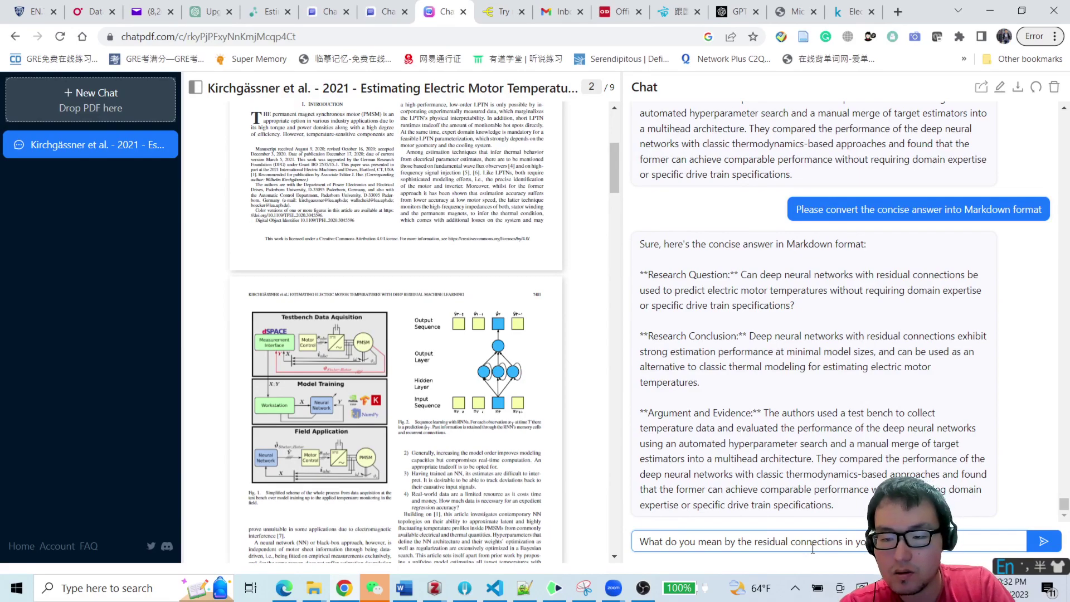
key(Return)
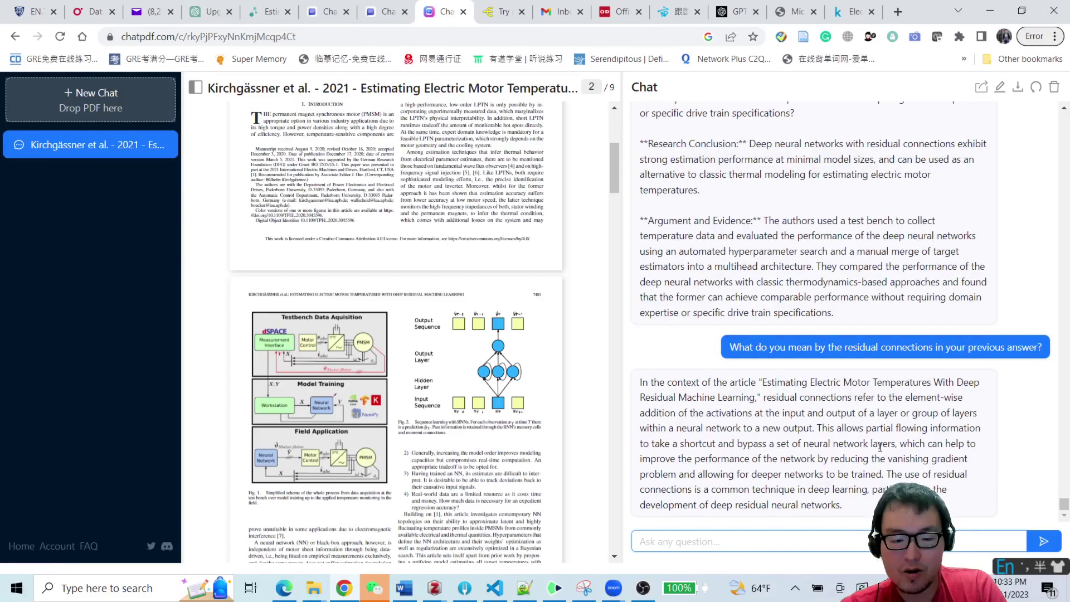
Send the follow-up request "Give me a mathematical equation to explain it".
text(Give me )
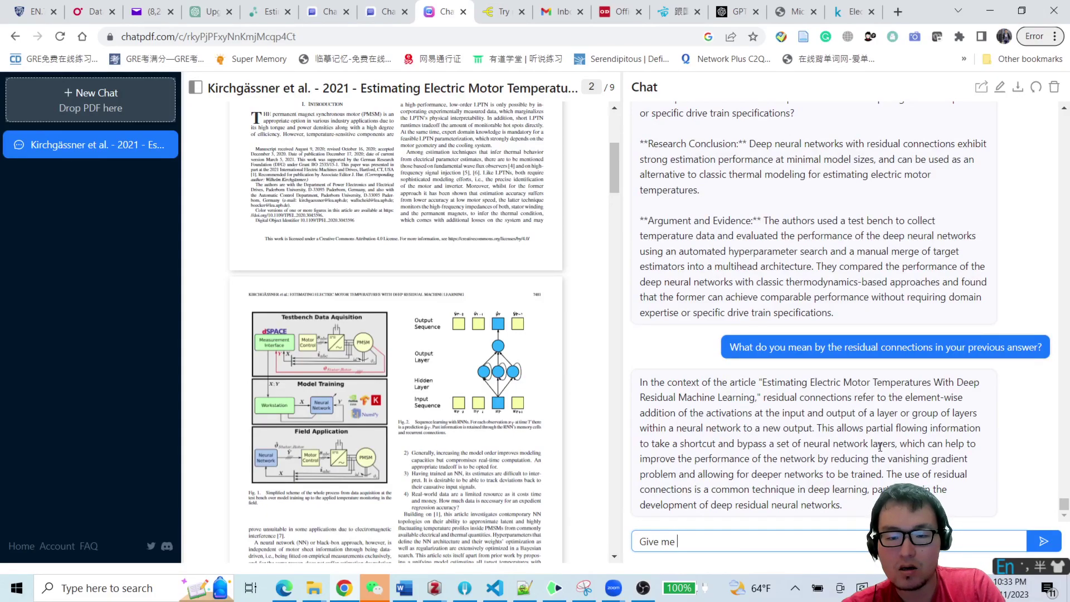
text(a ma)
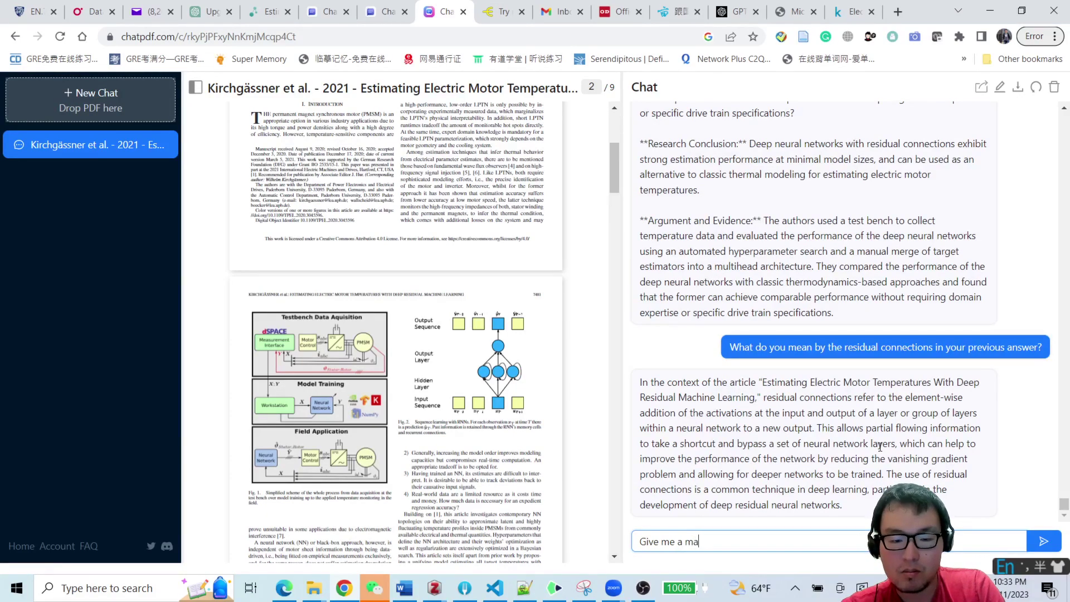
text(th)
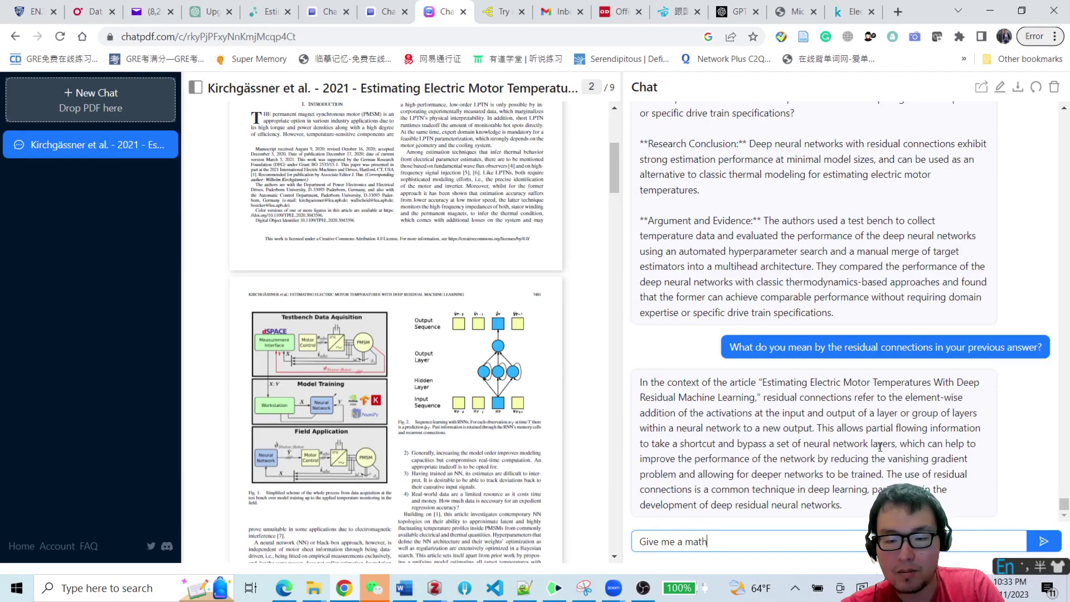
text(ematical equation)
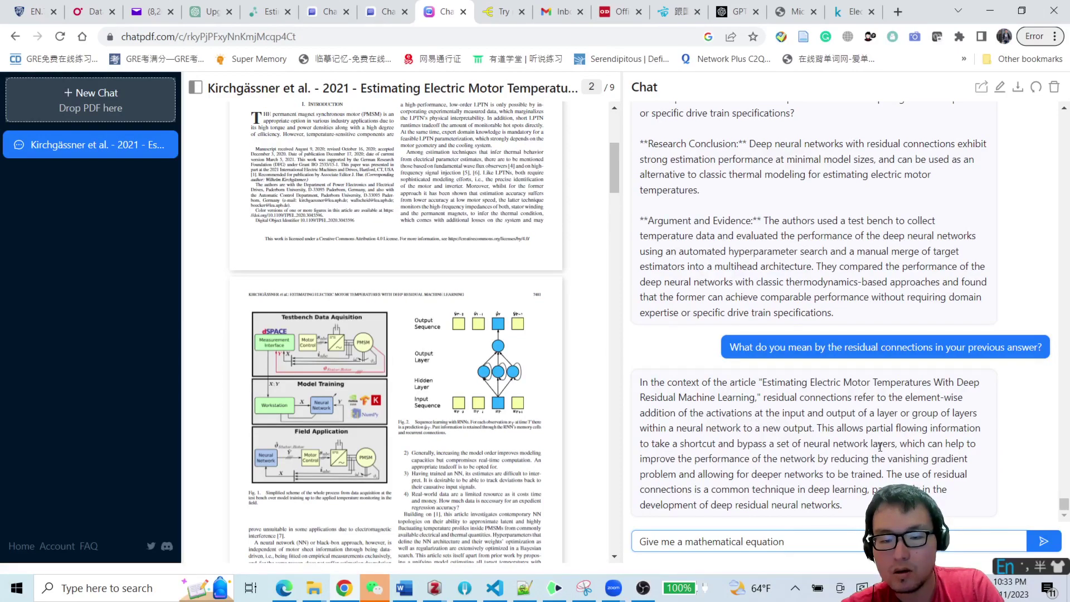
text( to explain it)
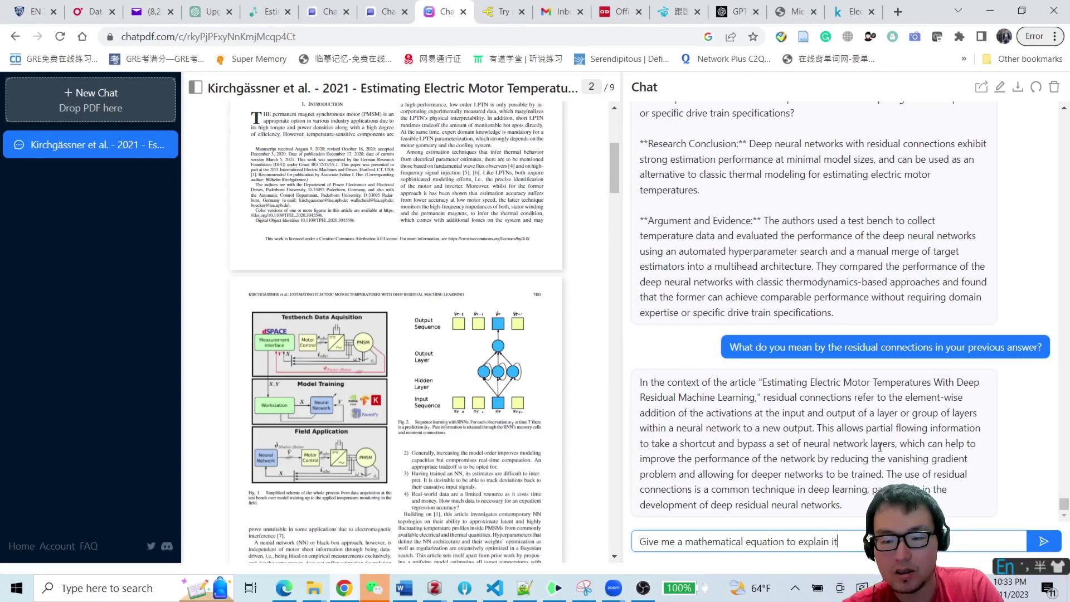
key(Return)
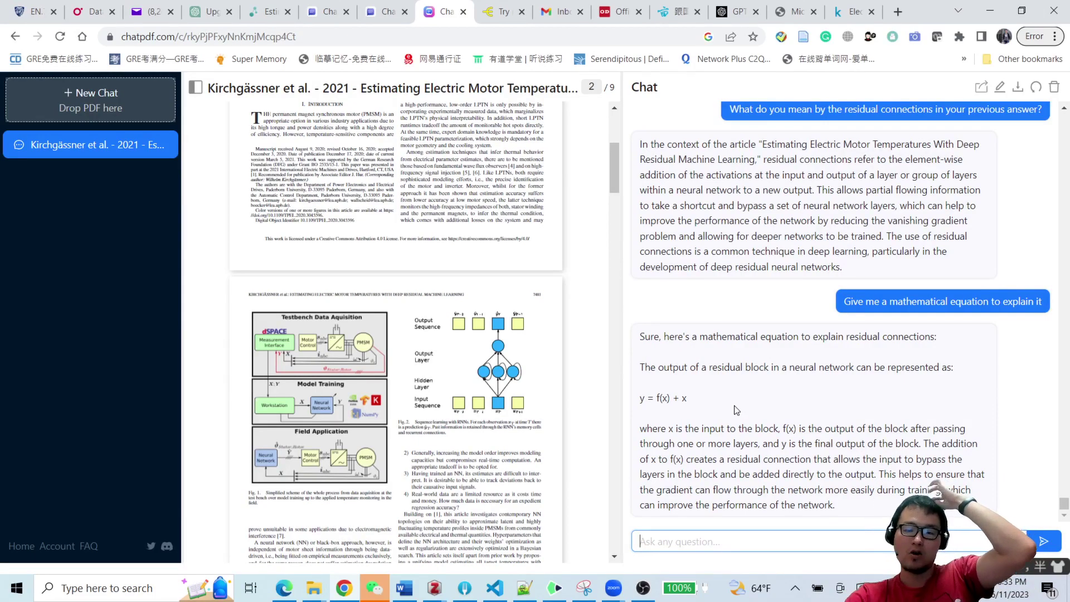
Examine the residual block equation and the explanation of its input, block output and final output, highlighting the passages being read.
click(644, 400)
double_click(644, 399)
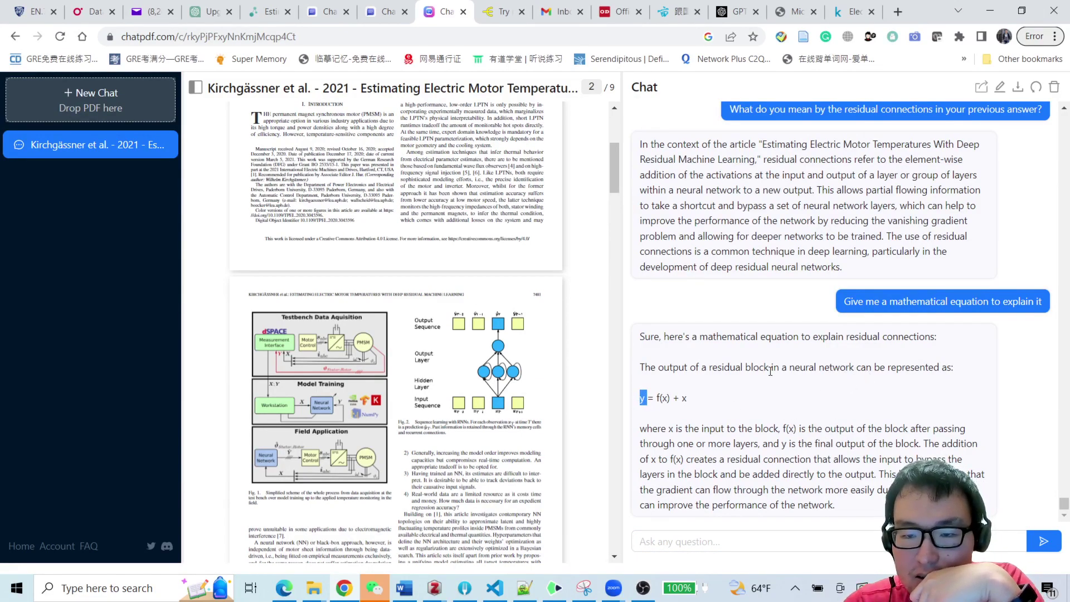
drag(659, 365, 924, 377)
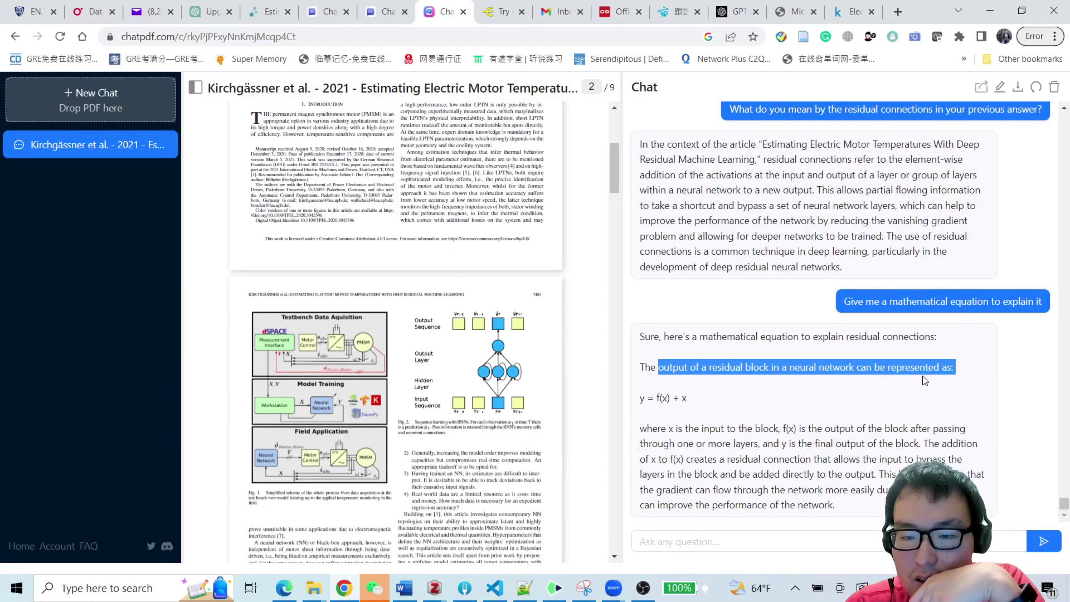
click(721, 428)
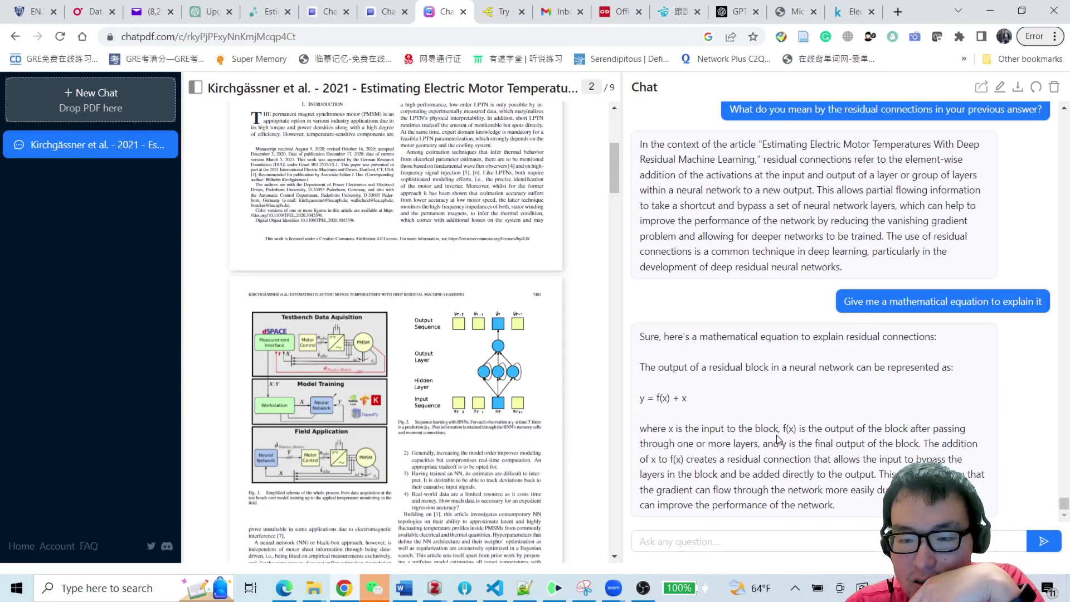
drag(786, 428, 960, 429)
drag(848, 441, 920, 446)
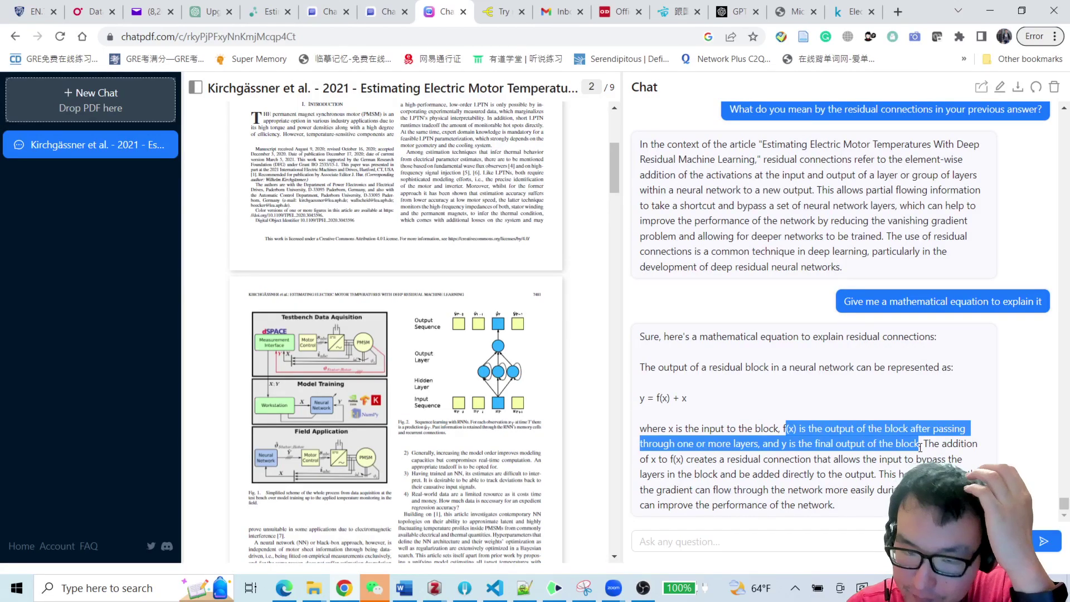
drag(920, 446, 972, 461)
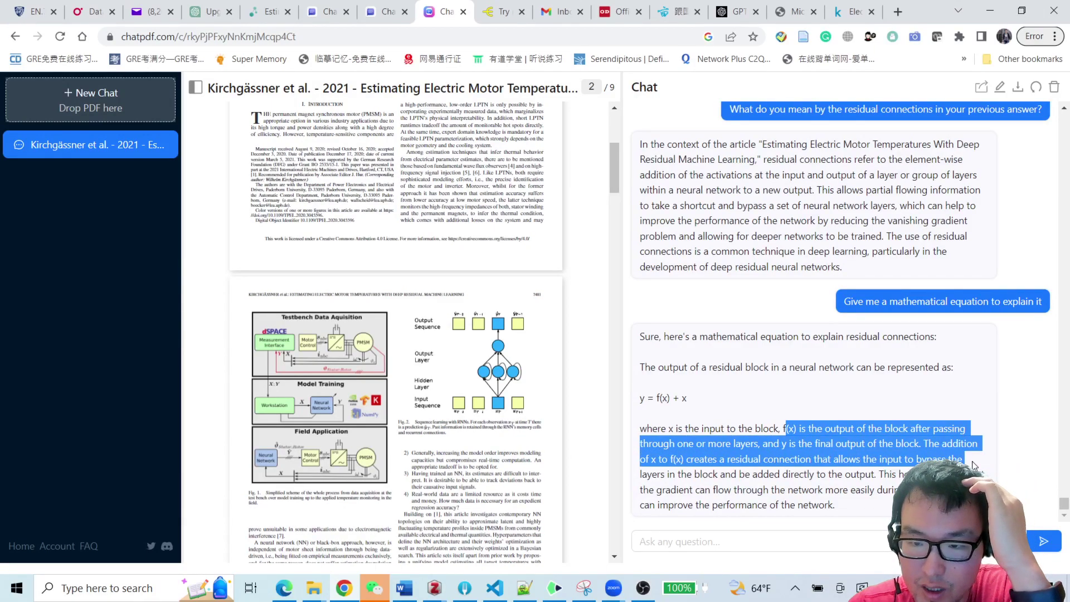
Send the objection "But you did not give equation for the residual" to the chat.
click(721, 538)
text(But y)
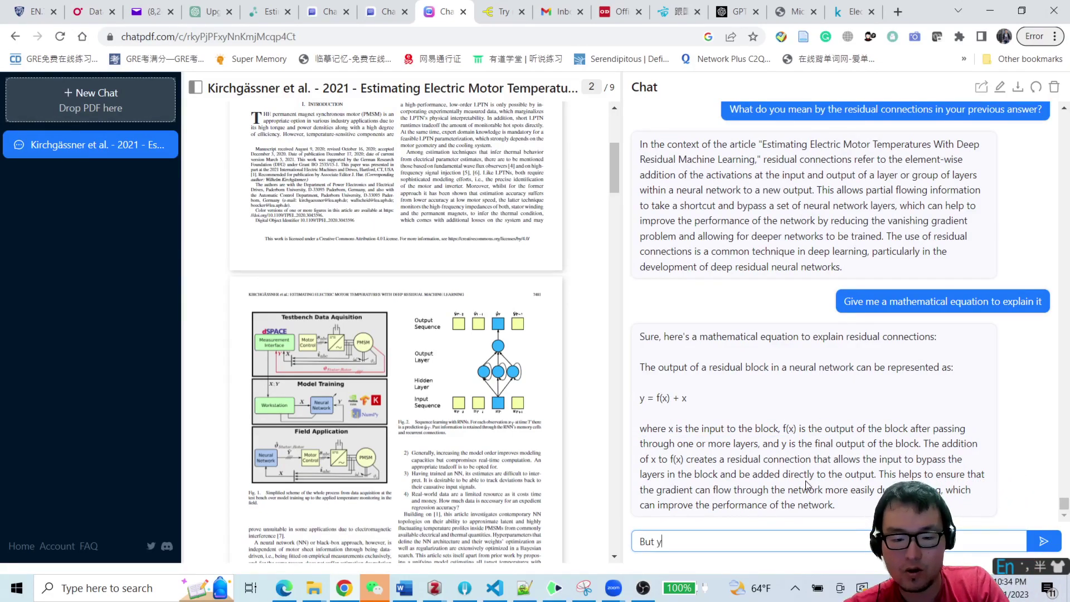
text(ou did not)
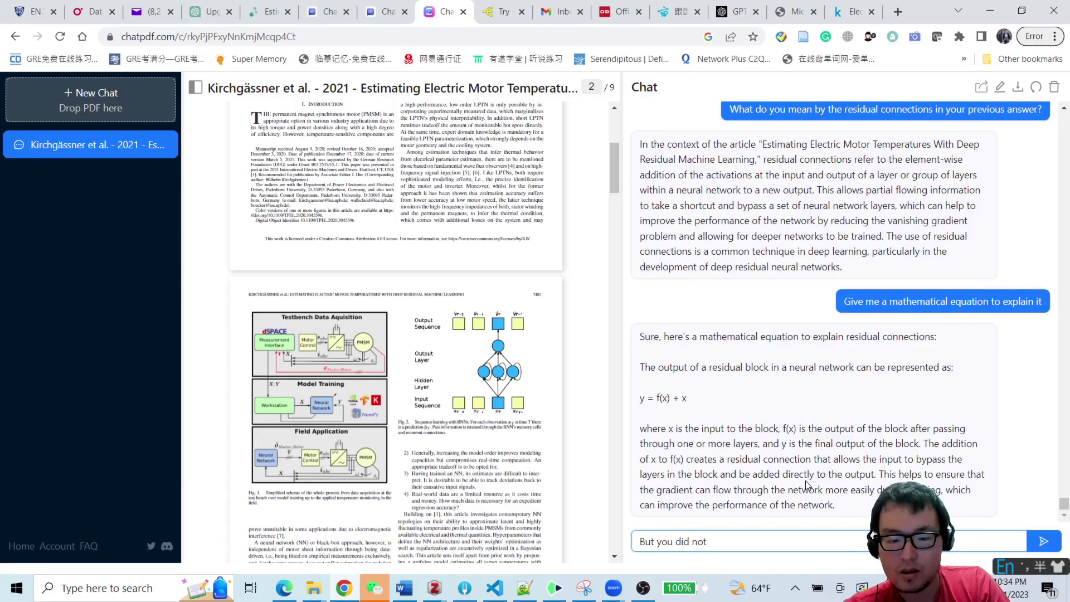
text( give equat)
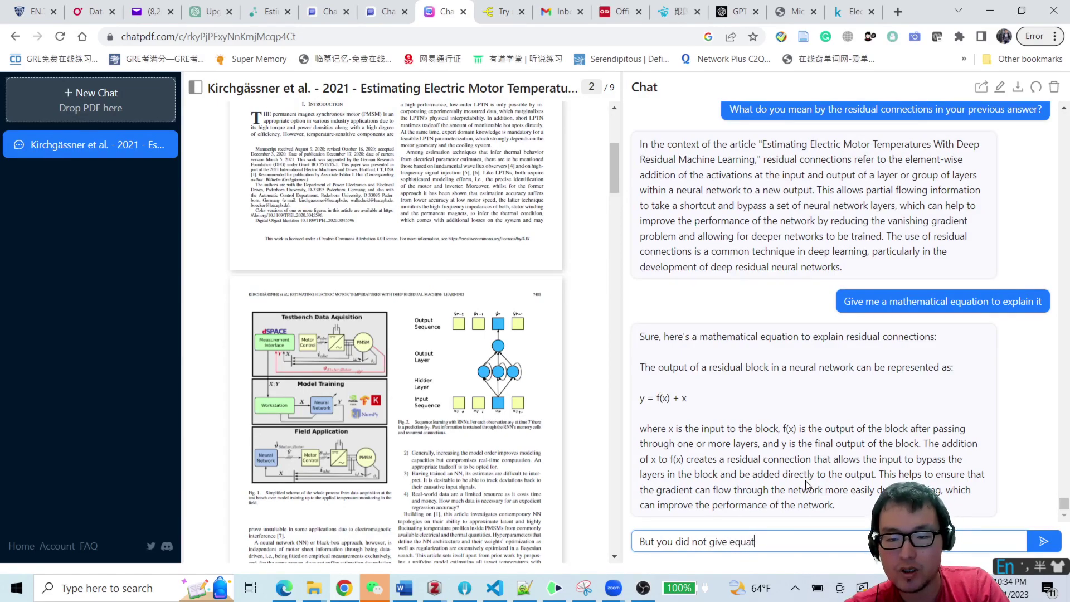
text(ion for)
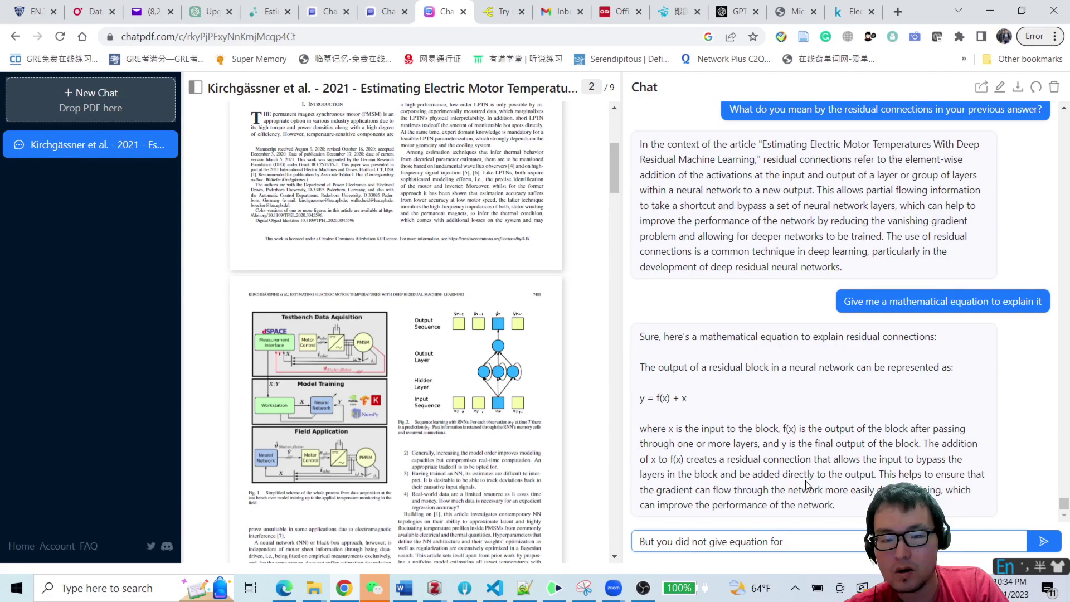
text( the res)
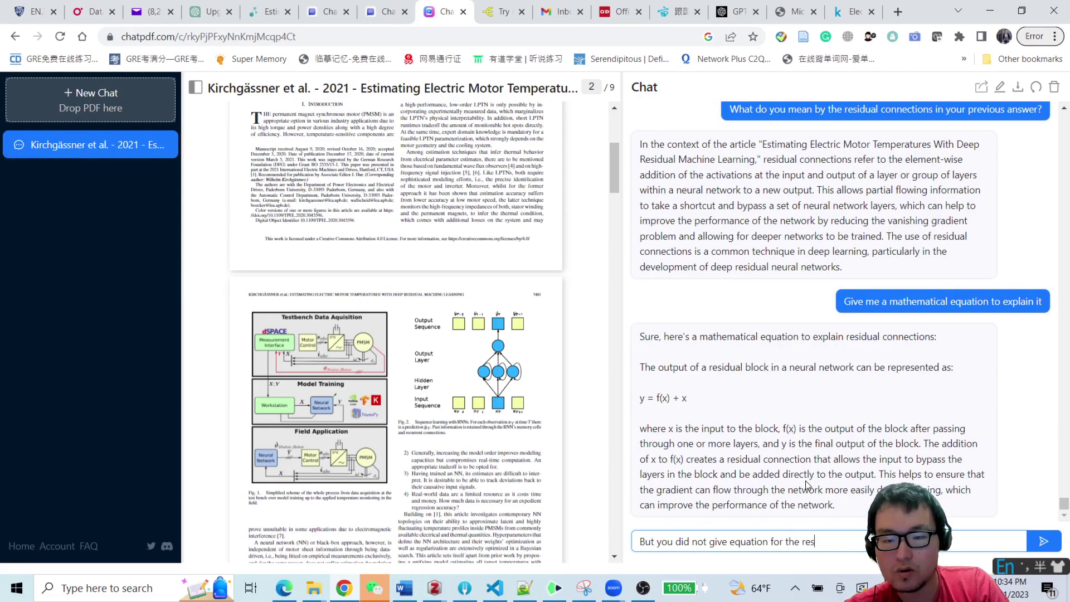
text(idual)
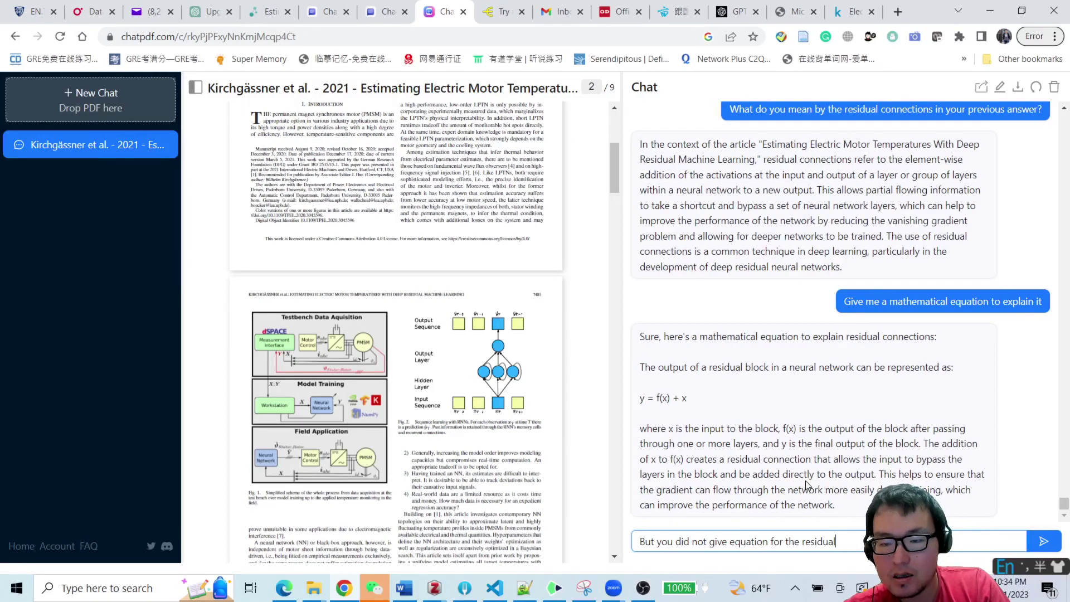
key(Return)
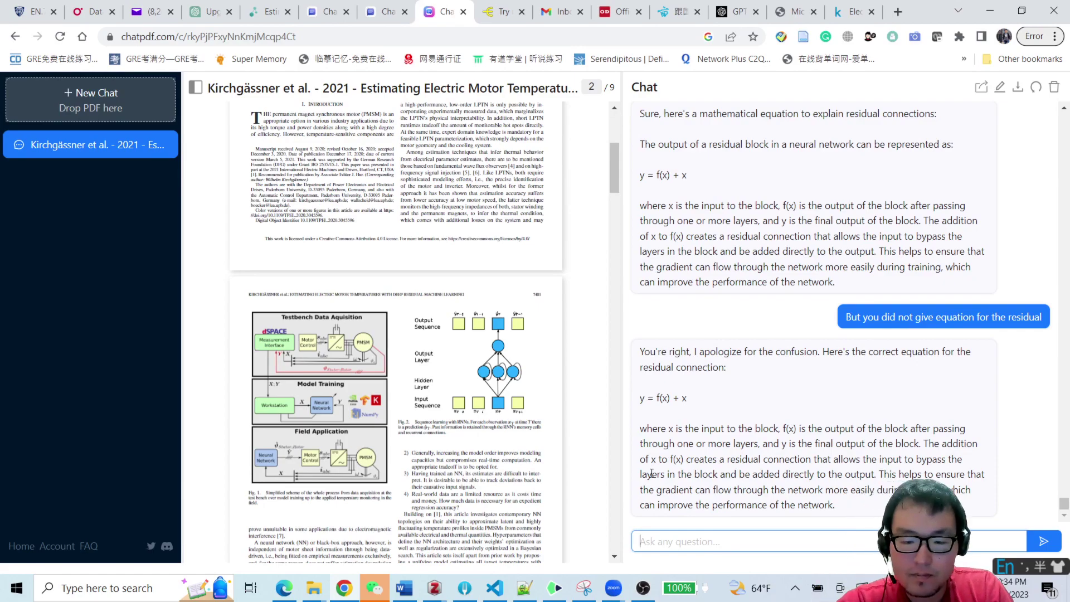
Send the chat message "Sorry, you give the equation for the output. But where is the equation for the residual information?".
text(Sorry)
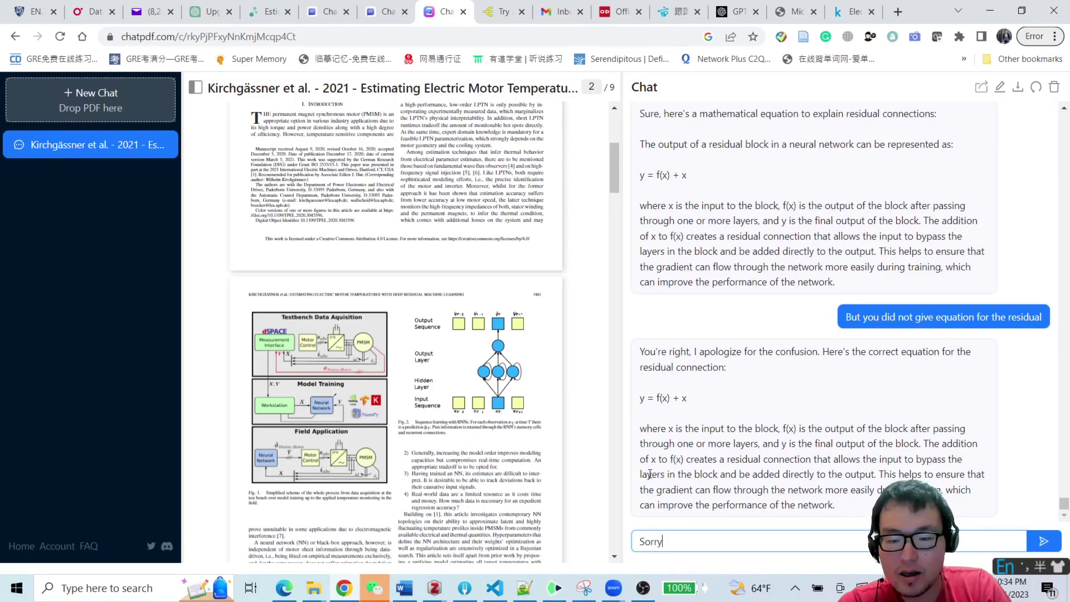
text(, you give )
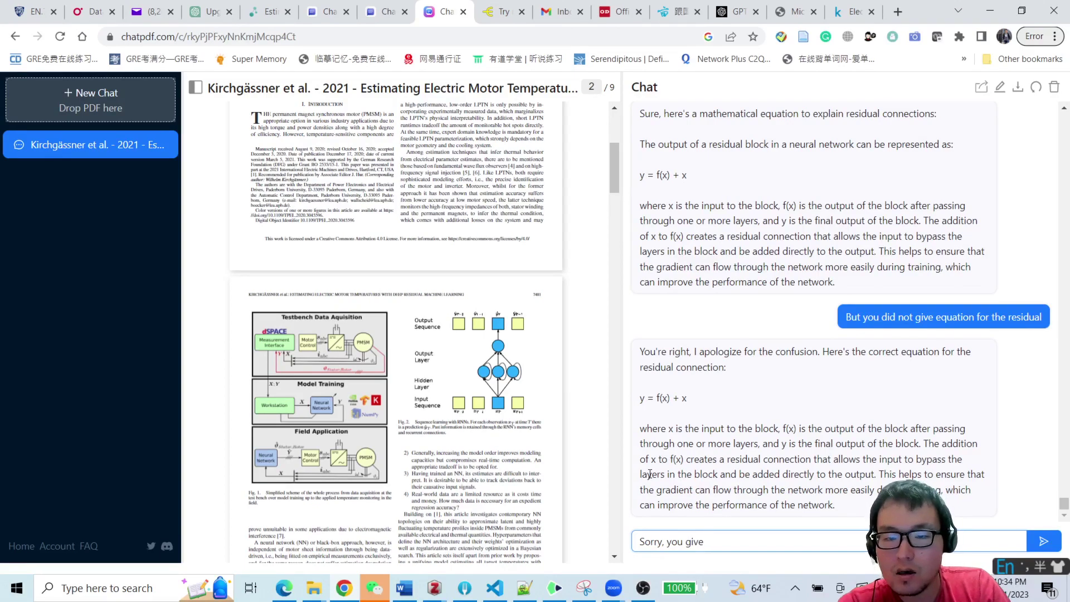
text(the e)
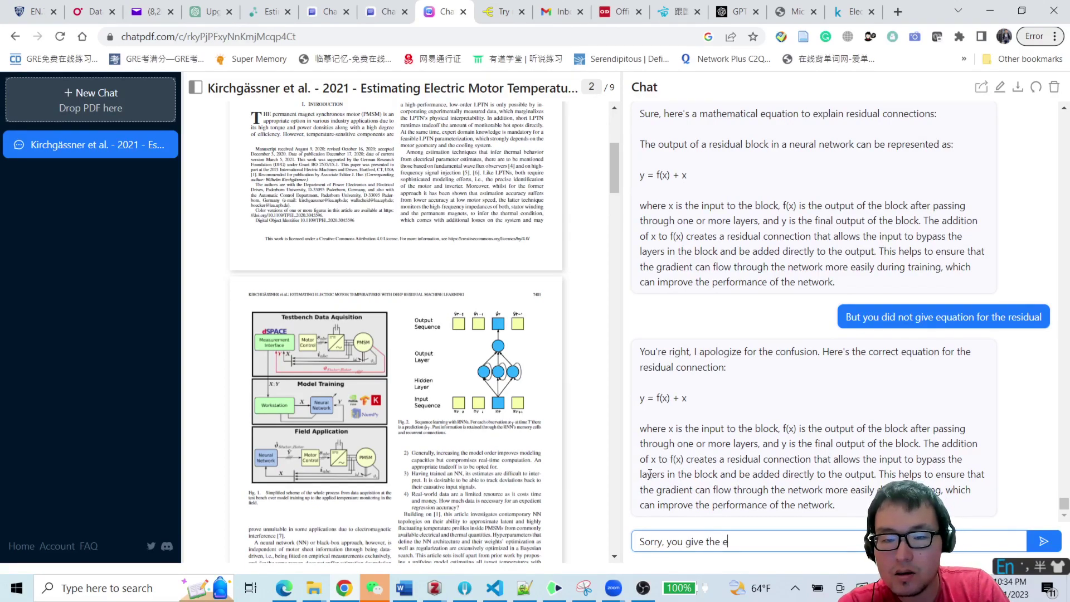
text(quation for t)
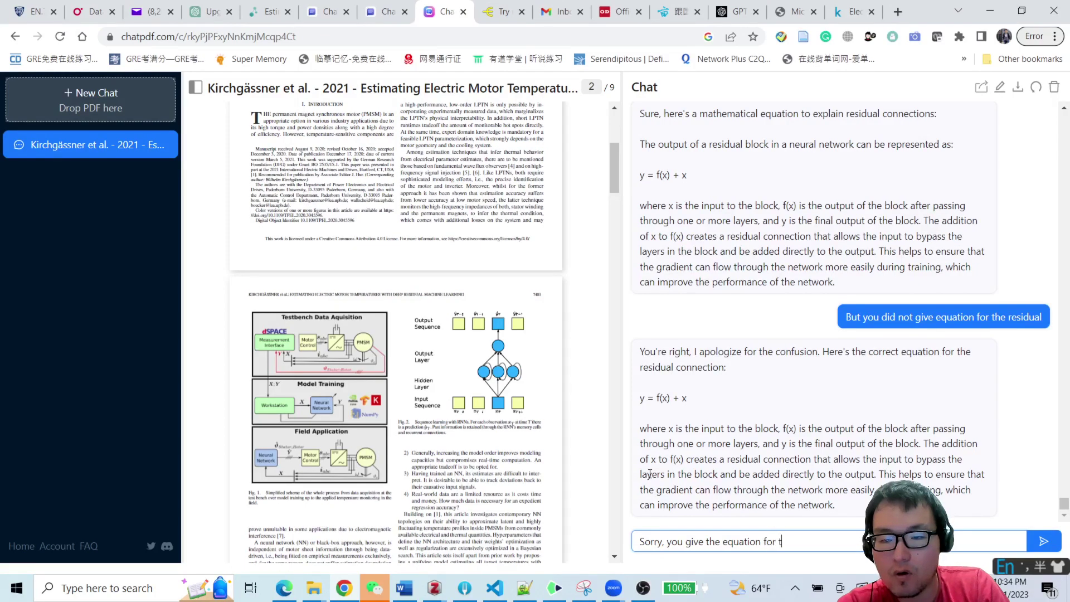
text(he outp)
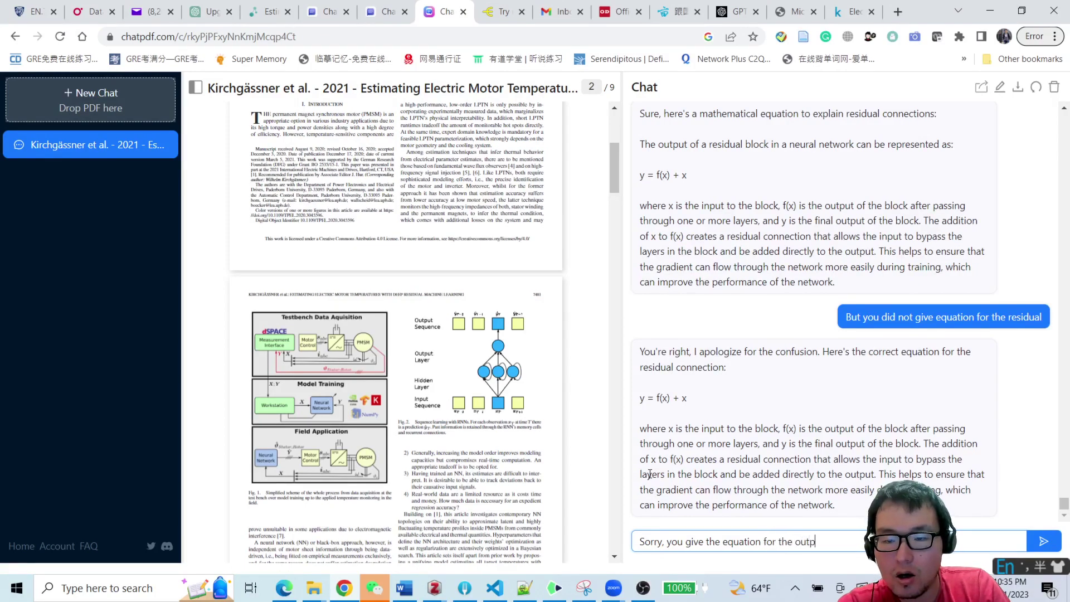
text(ut. But whe the residual)
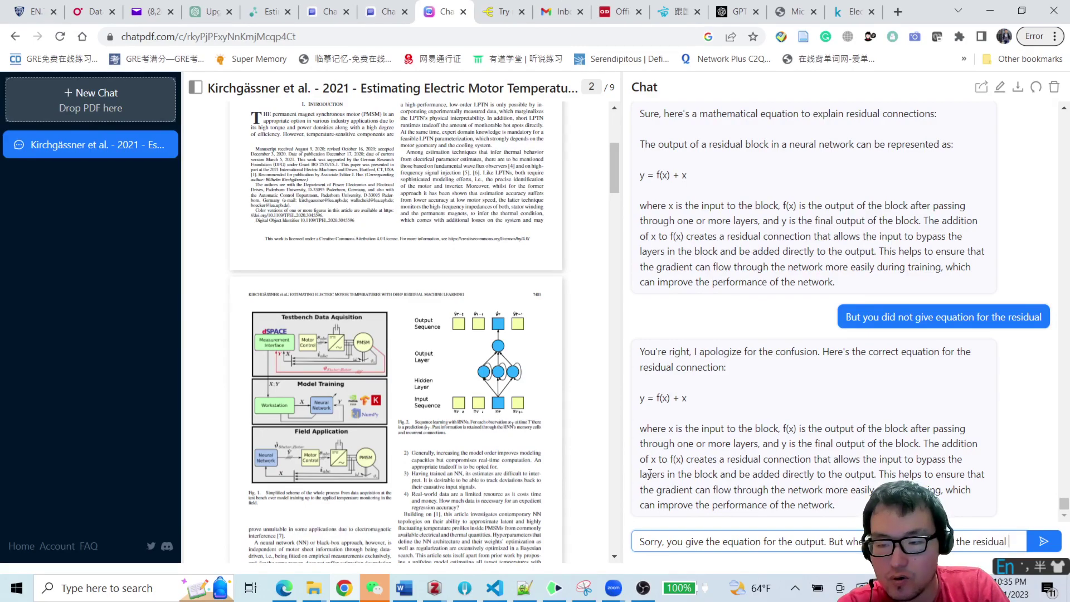
text(information?)
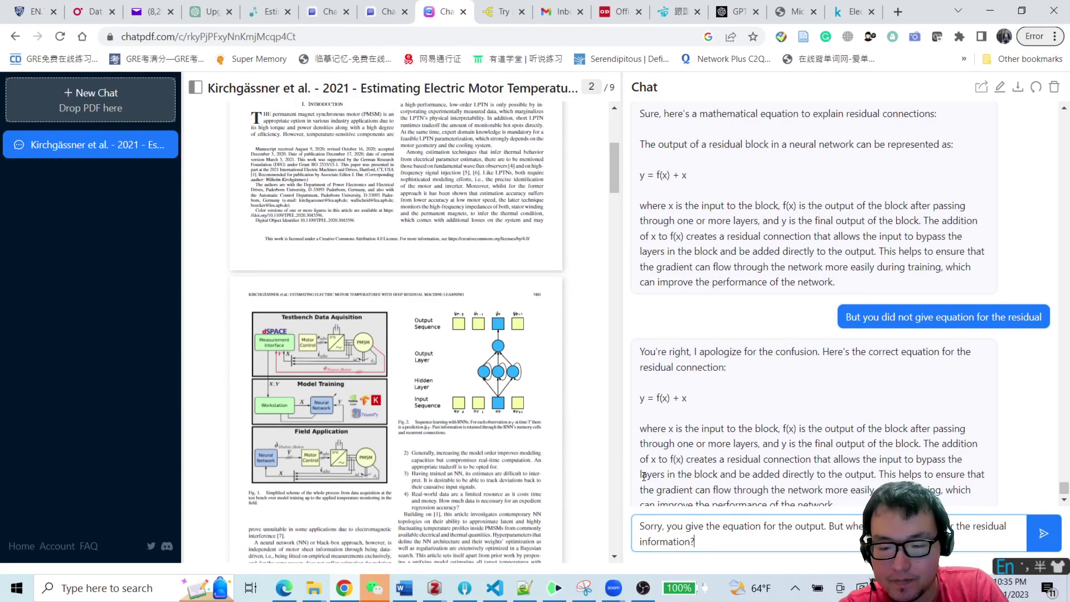
key(Return)
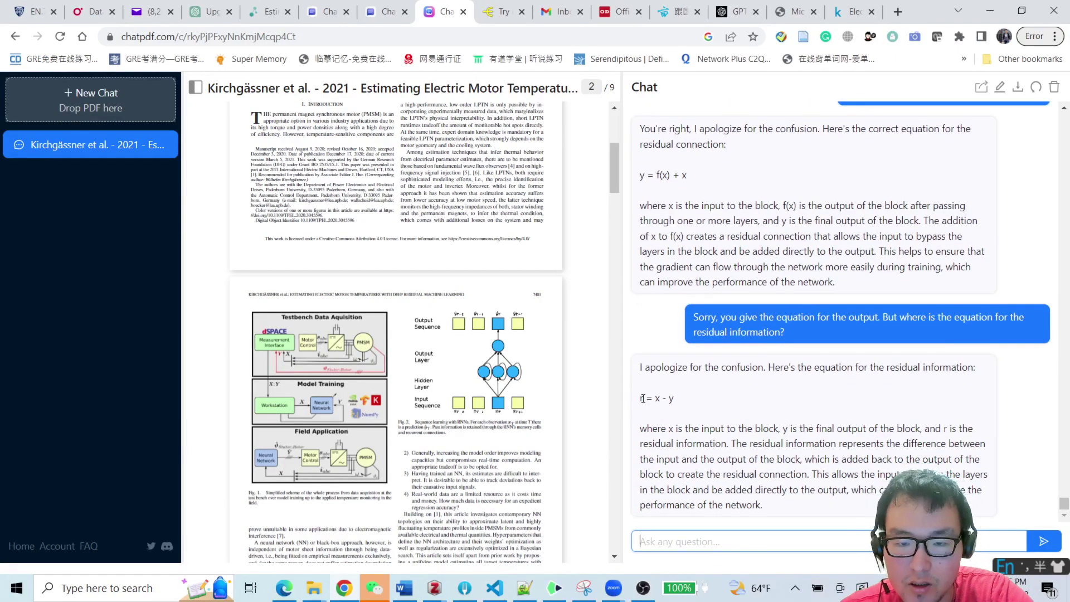
Begin a reply with "I am still a little bit confused. y is the final output which is only available on the", correcting the spelling of "available".
drag(656, 399, 677, 402)
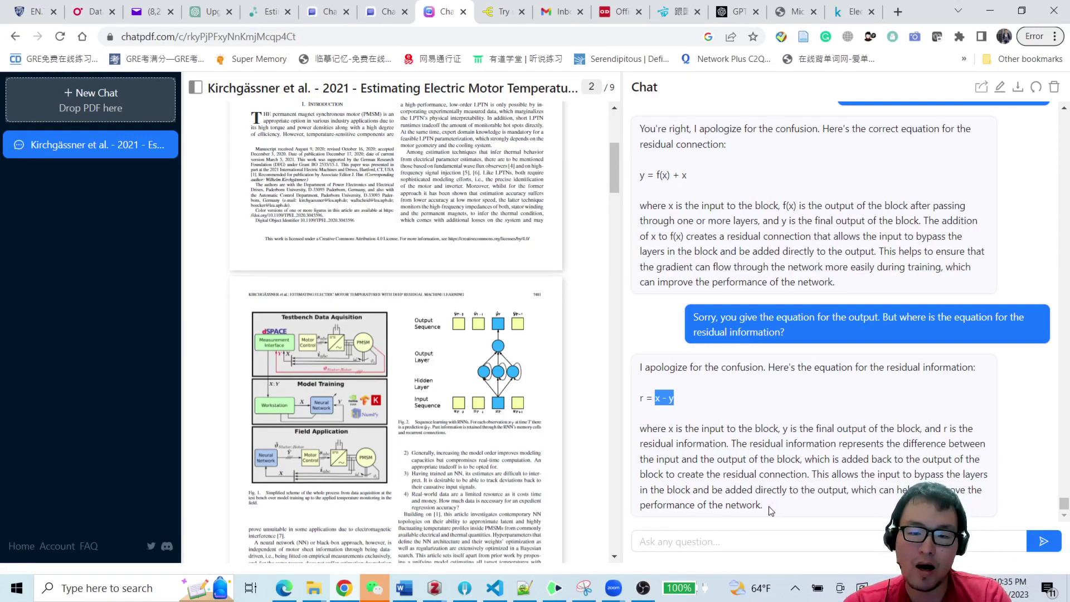
click(729, 540)
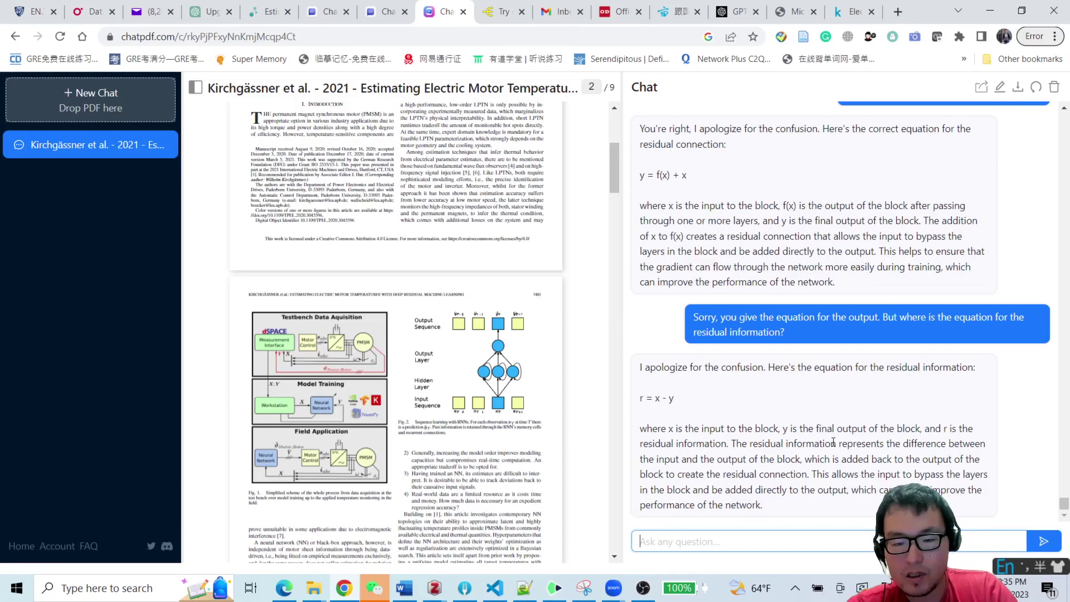
text(I am still a little bit confused)
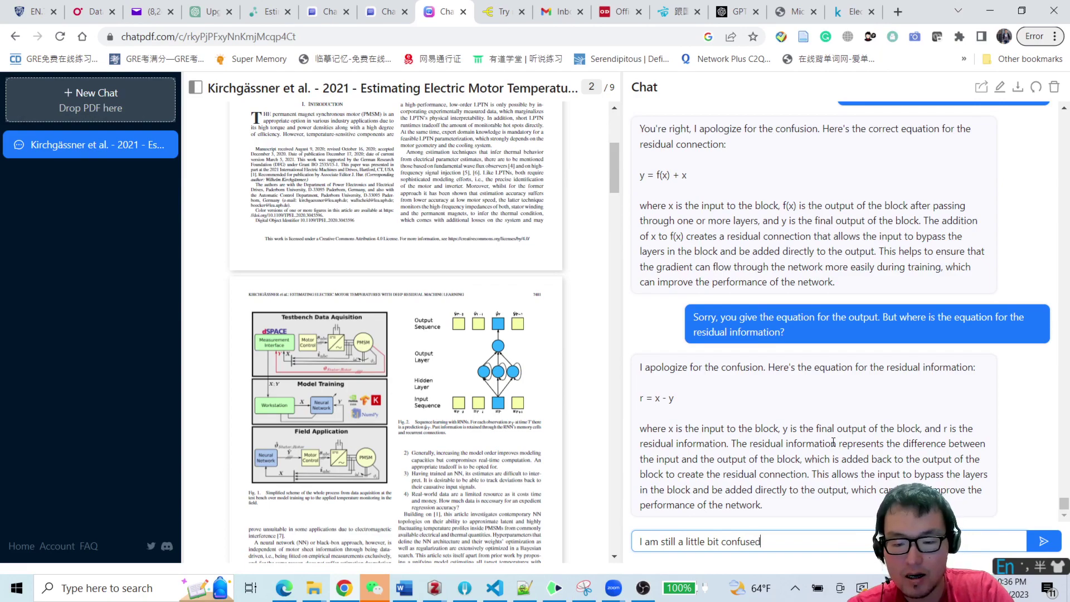
text(. y )
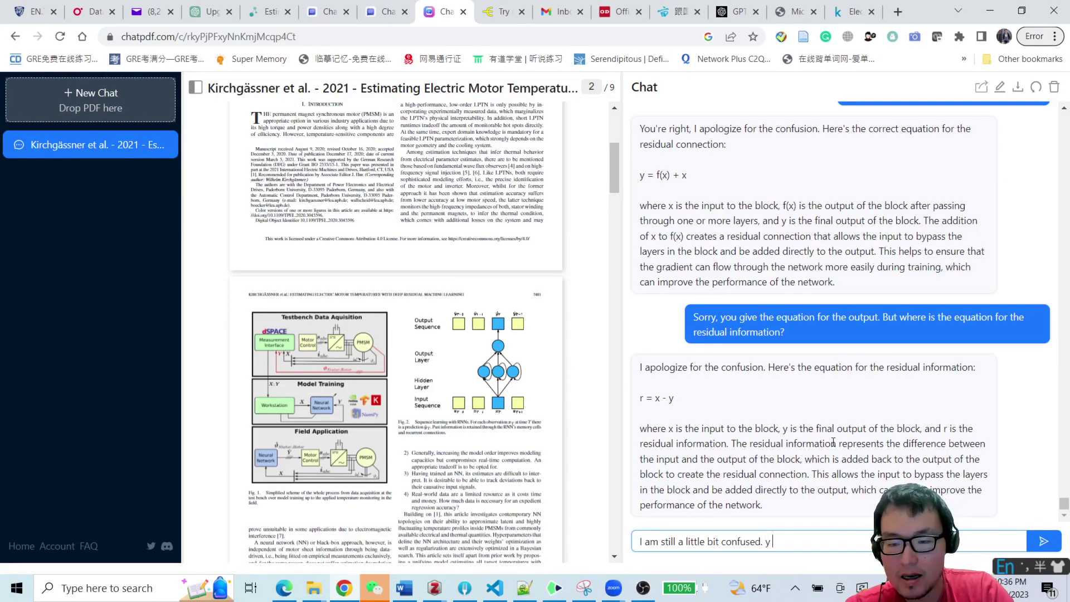
text(is the)
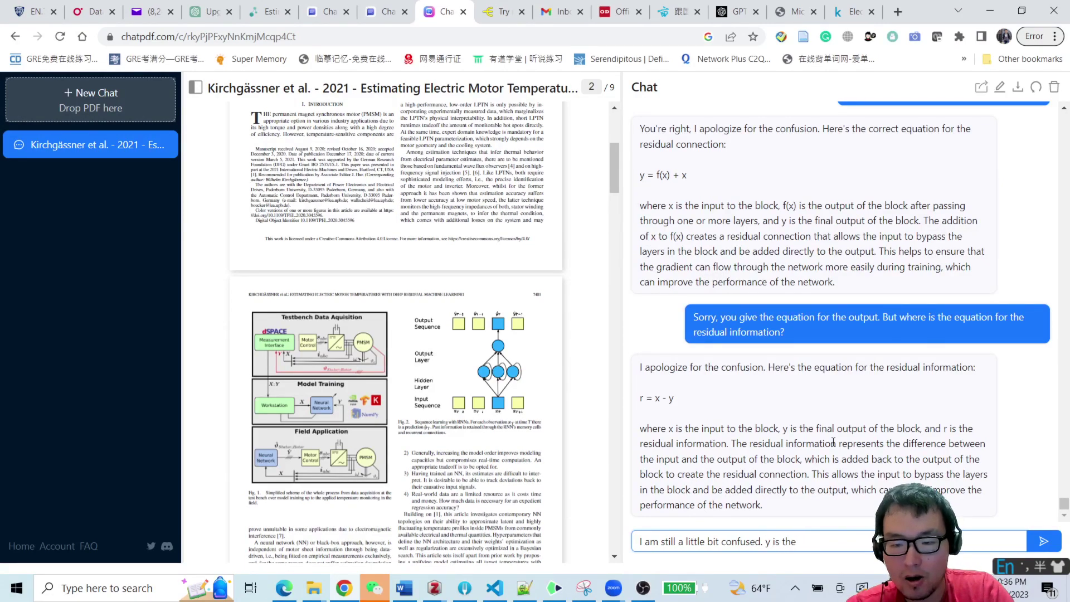
text( final output)
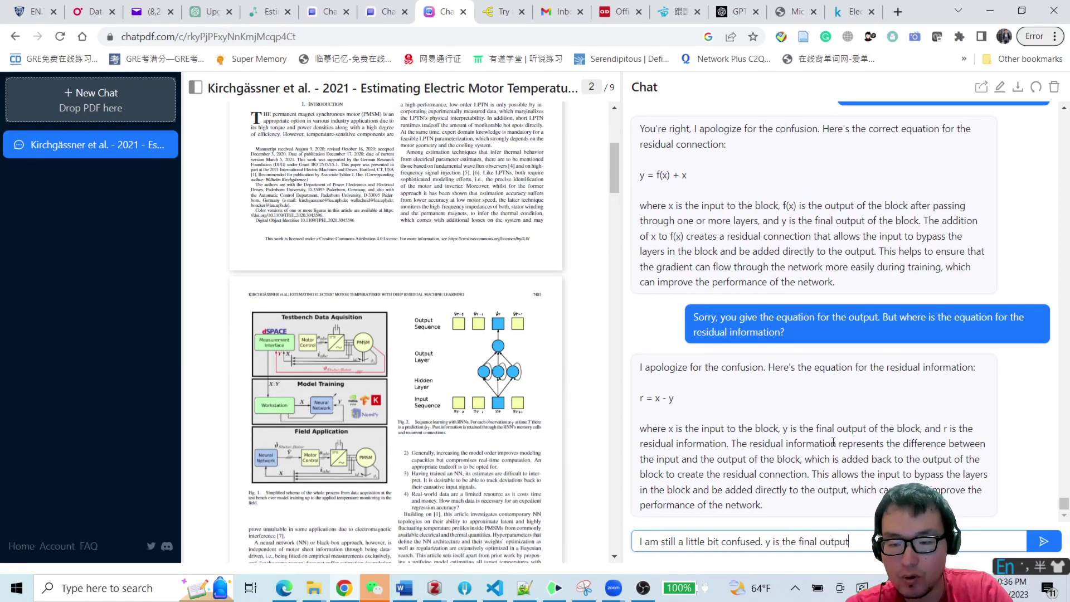
text( which)
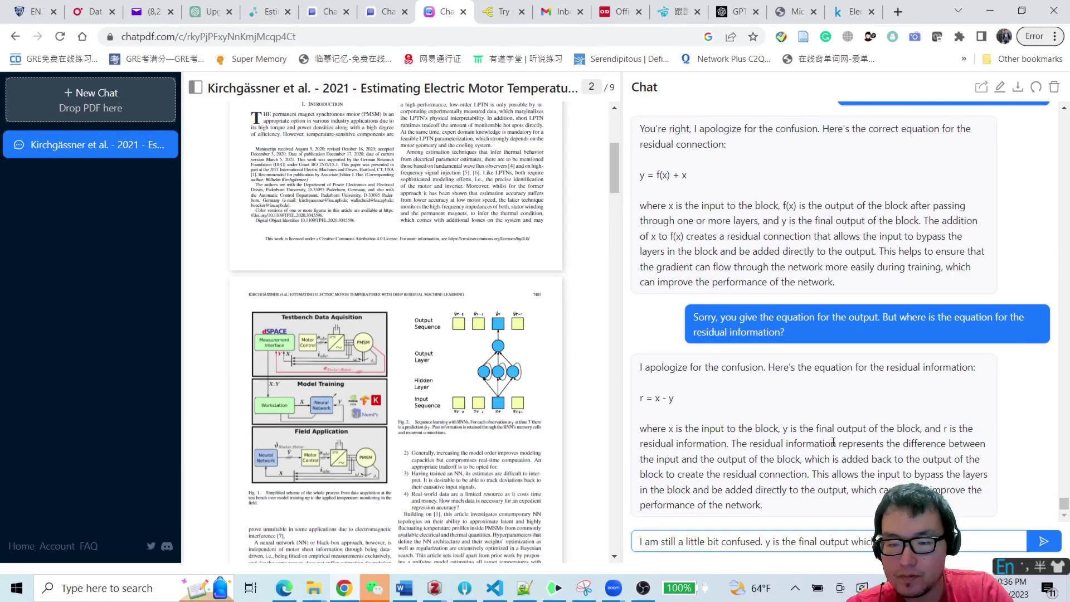
text(is the output of the)
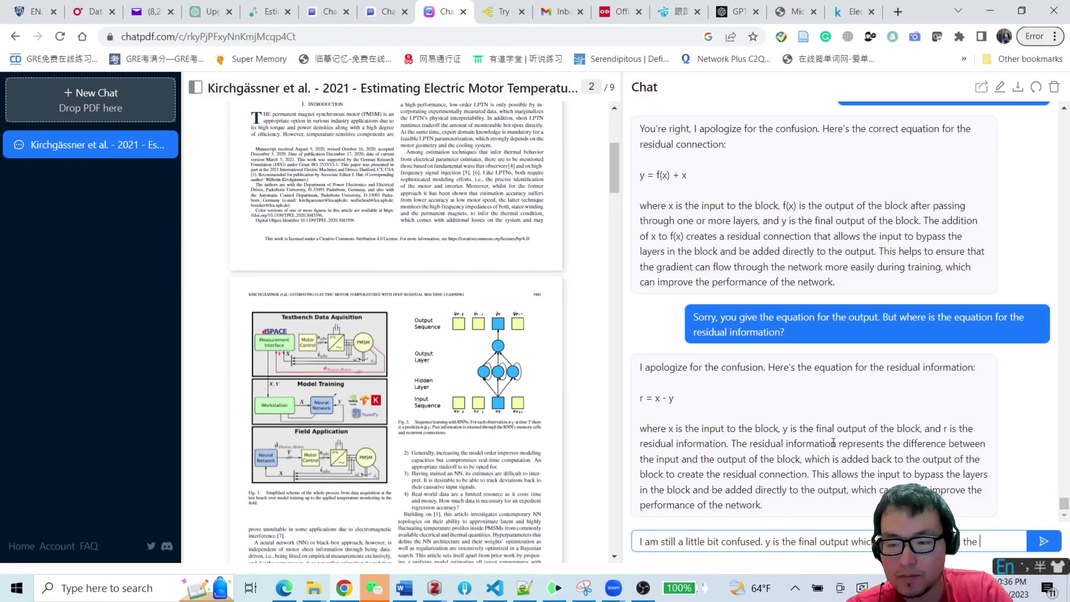
right_click(883, 540)
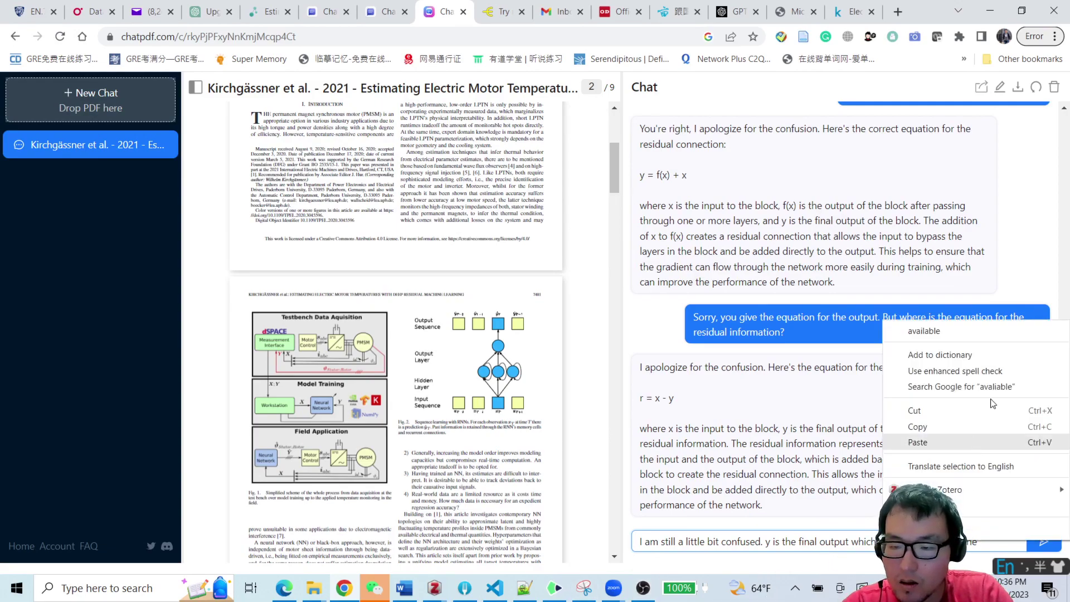
click(930, 330)
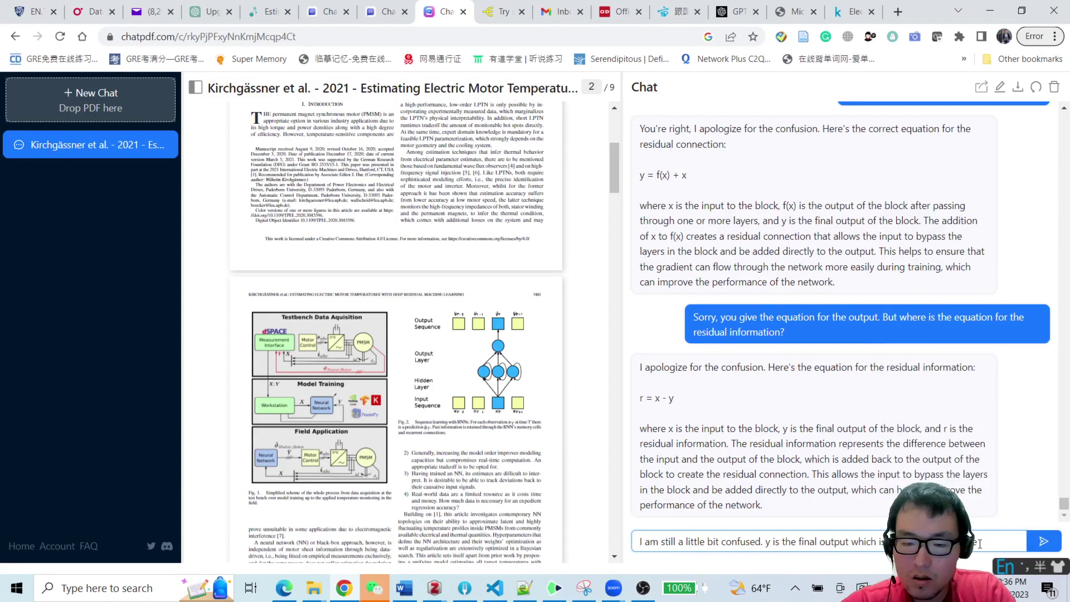
Complete the reply with "final output layer. But how to compute residual information for a hidden layer?" and send it.
text(final o)
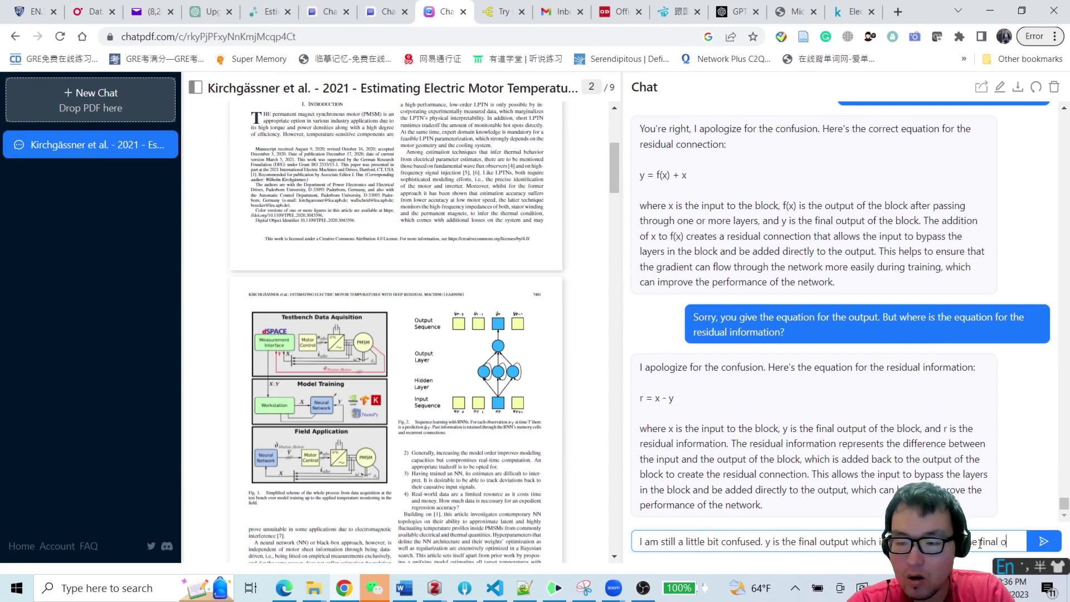
text(utput layer)
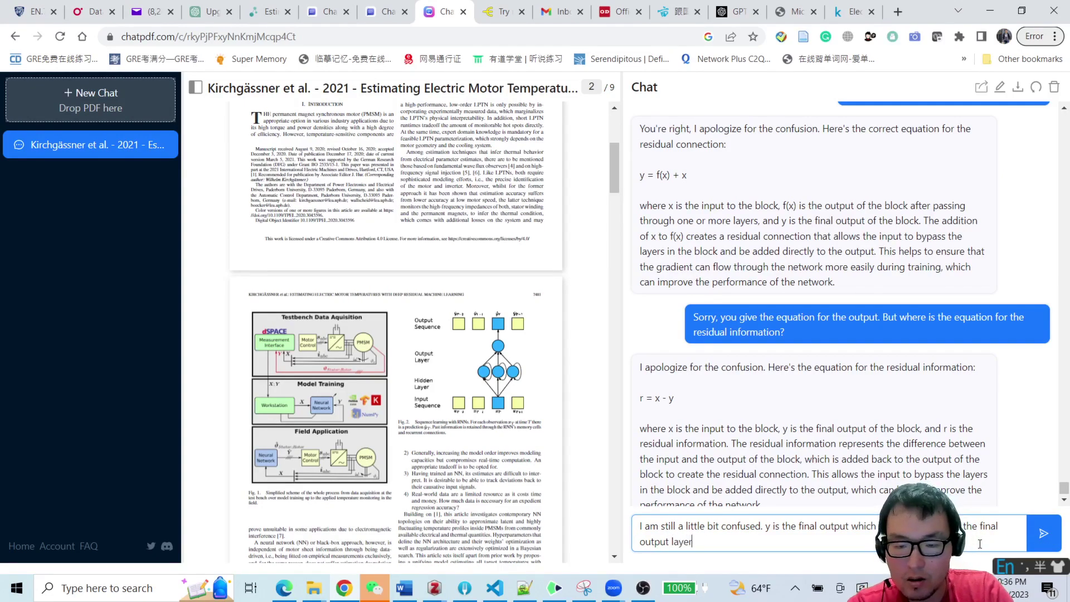
text(. But how to compute residual information)
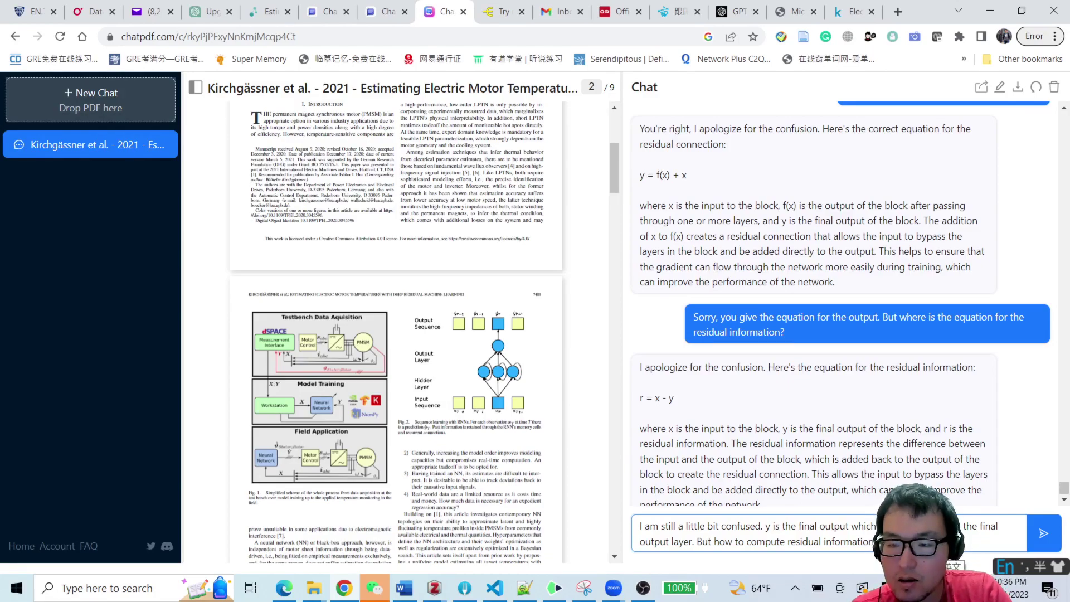
key(Return)
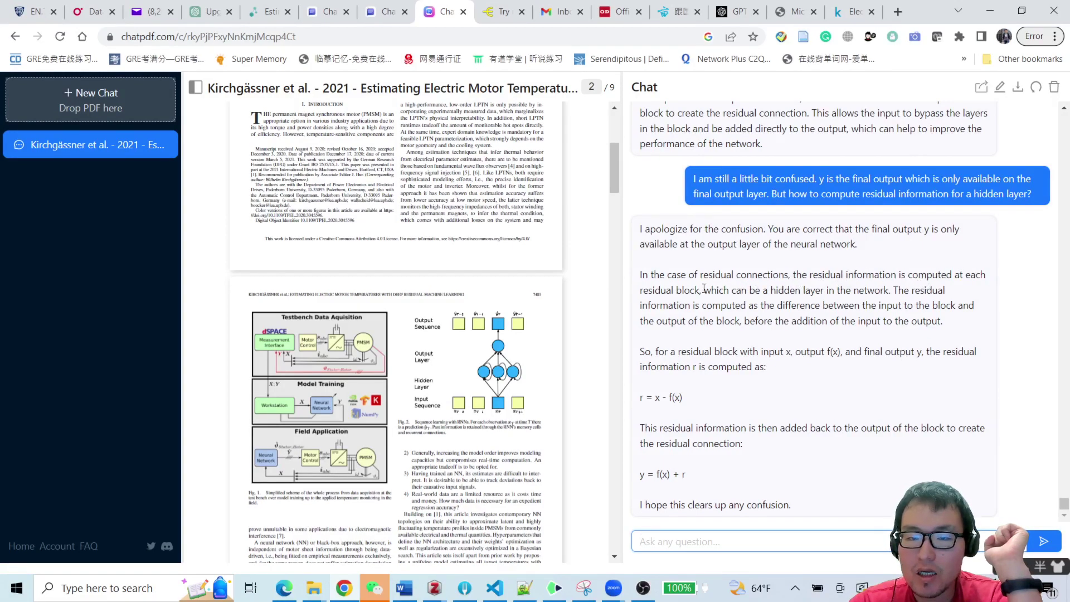
Examine how the answer computes residual information at a residual block, highlighting the passages on the block's input and output.
drag(656, 290, 946, 320)
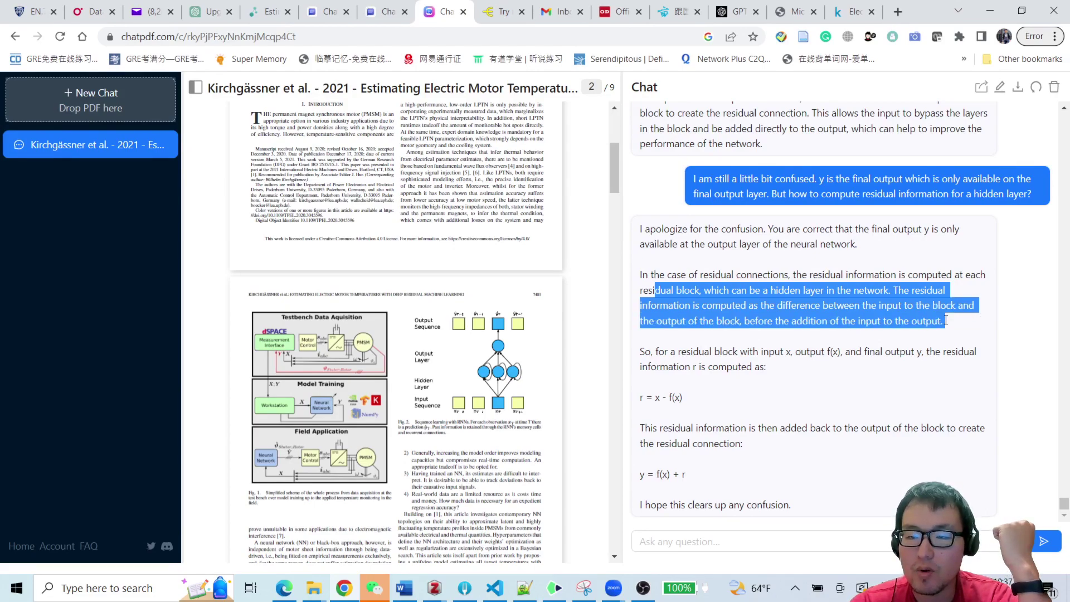
click(711, 352)
drag(678, 352, 741, 362)
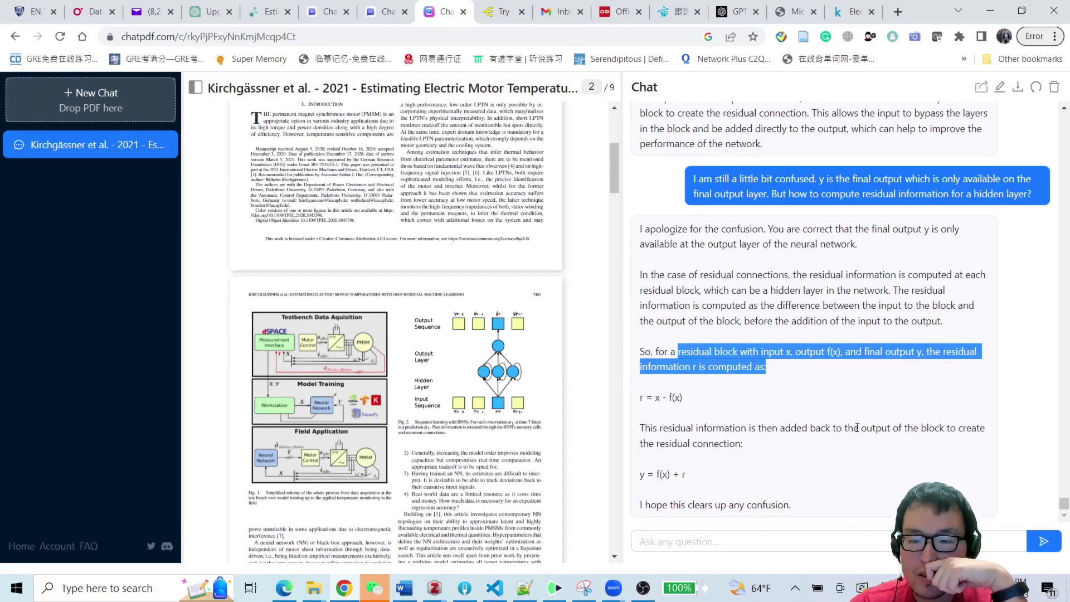
Send the chat "so is y the final output or the hidden layer output. I am trying to compute residual information for this hidden layer".
click(769, 542)
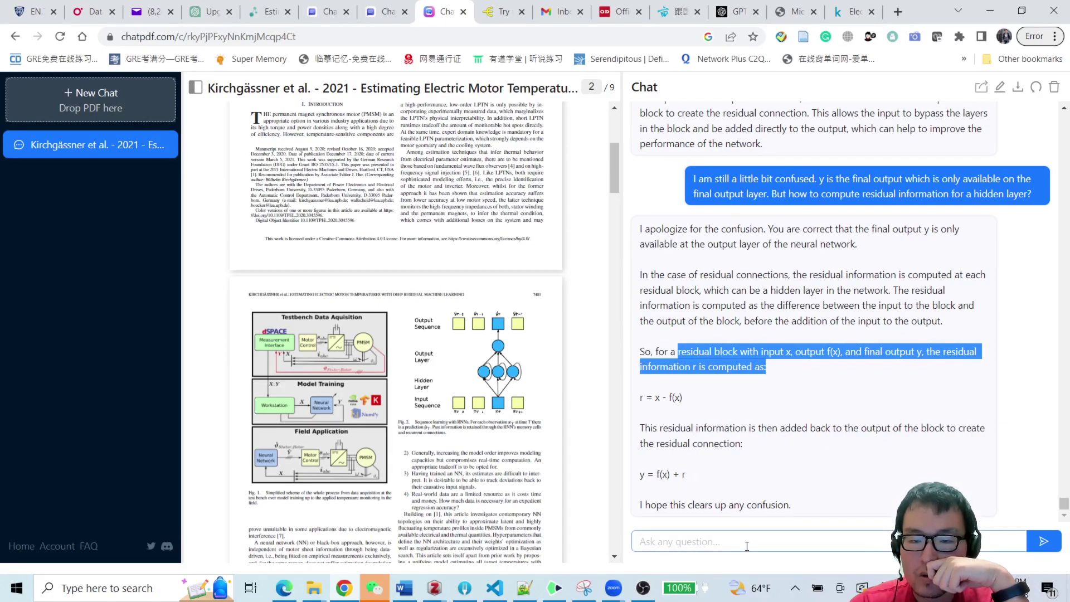
text(so is)
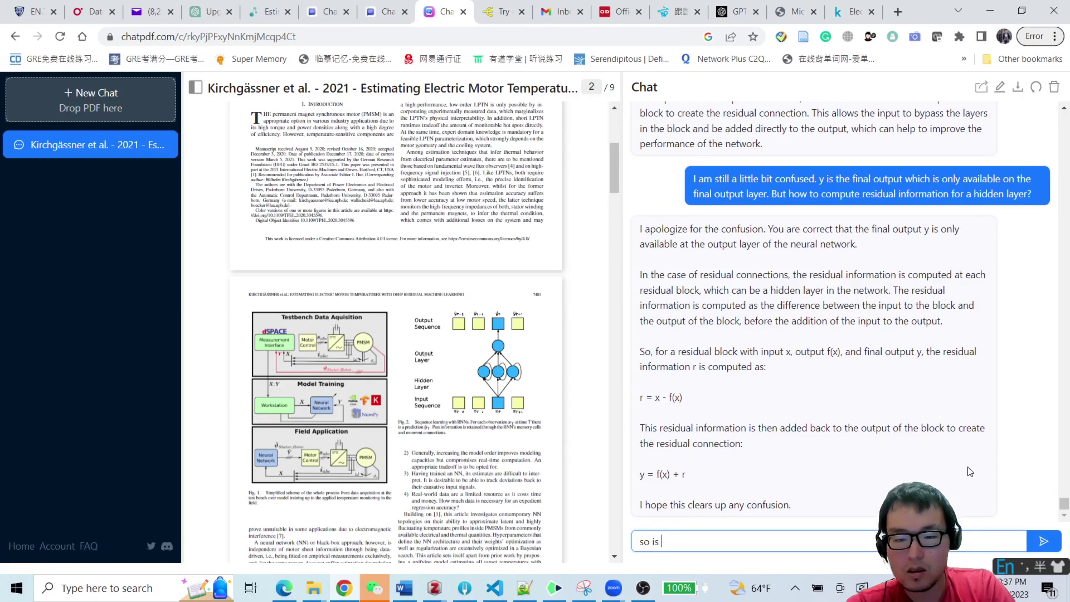
text(y the final )
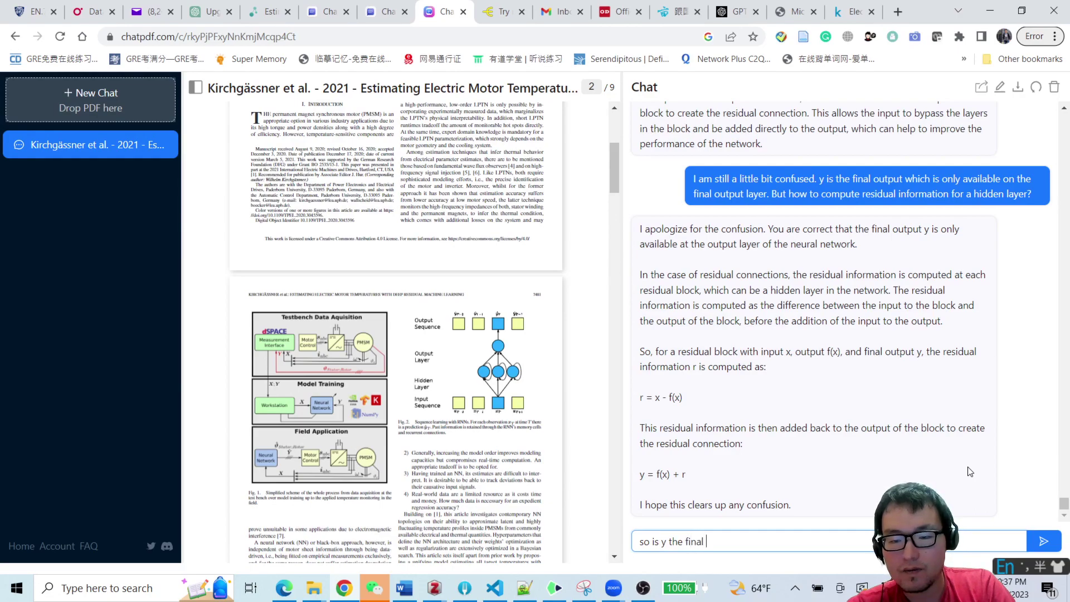
text(output or the hidee)
key(BackSpace)
key(BackSpace)
text(den layer output. I a res)
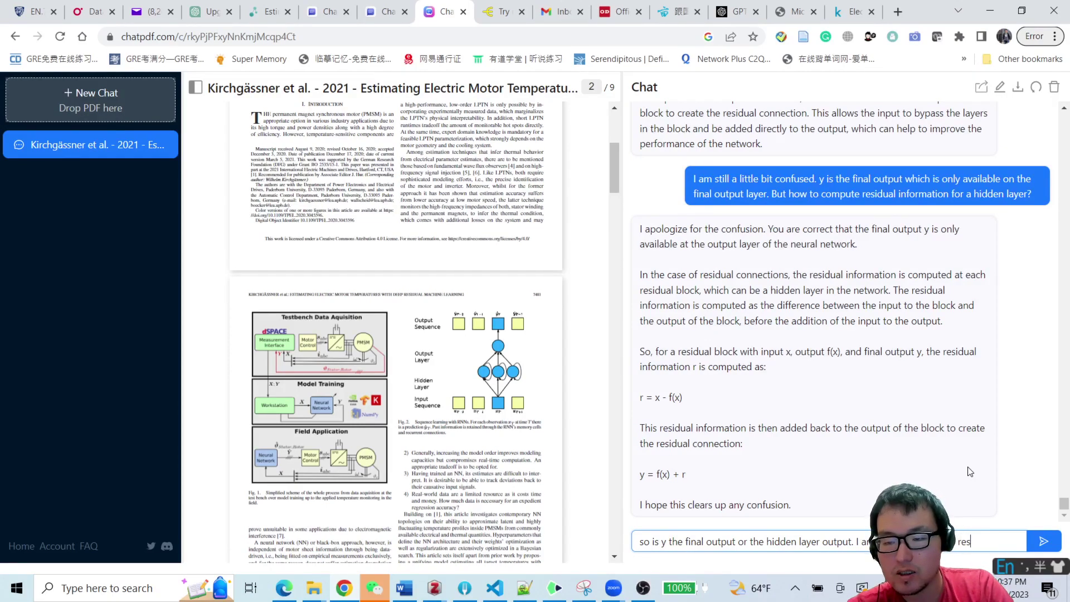
text(forma)
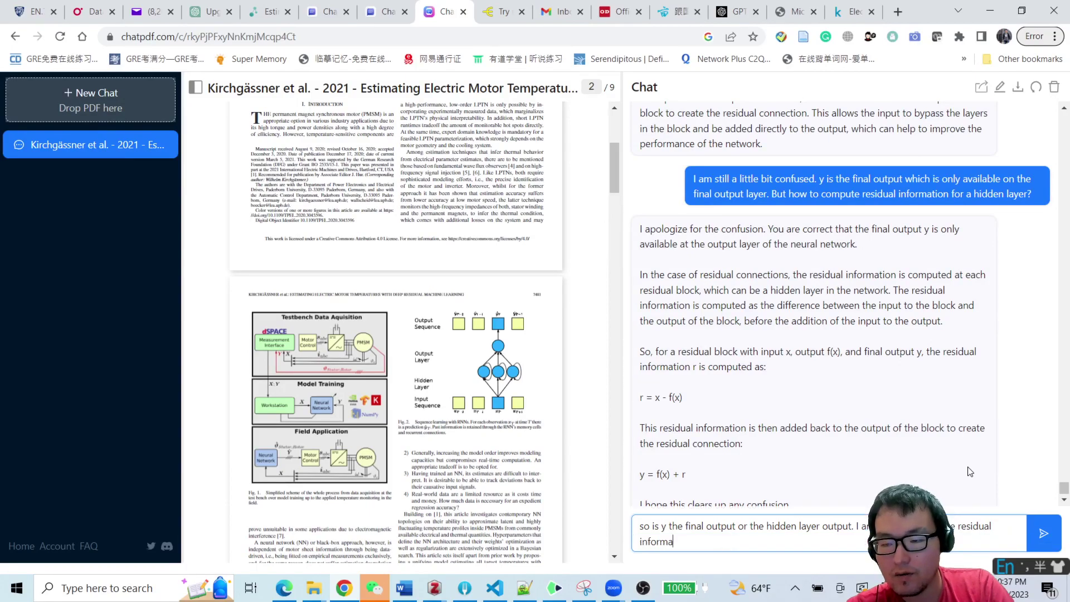
text(tion for this hidden layer)
key(Return)
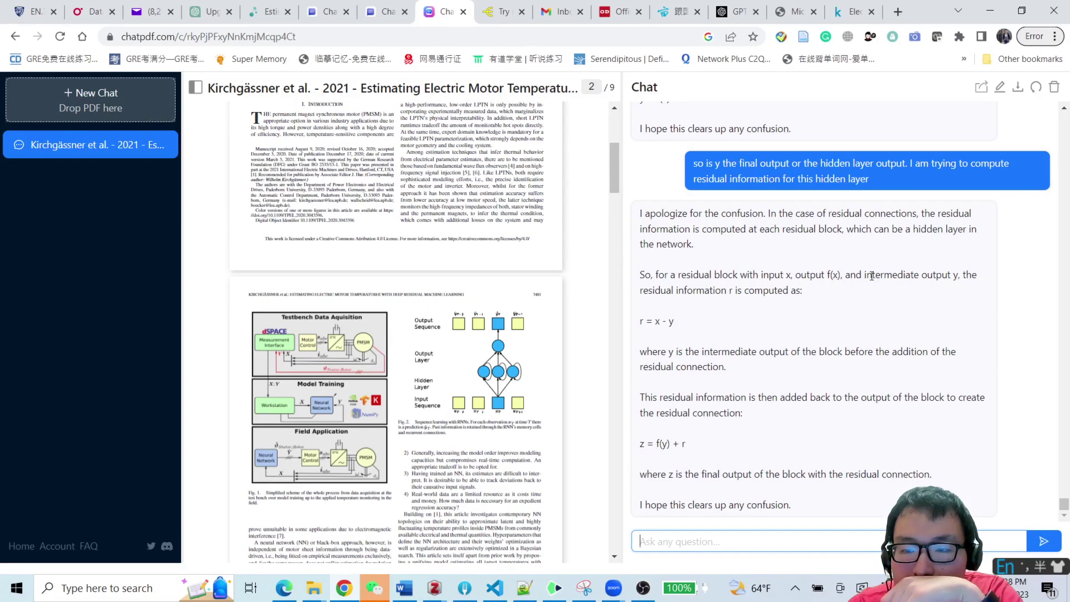
Examine the definitions of intermediate output y and final output z in the newest answer, highlighting each passage.
drag(867, 276, 959, 279)
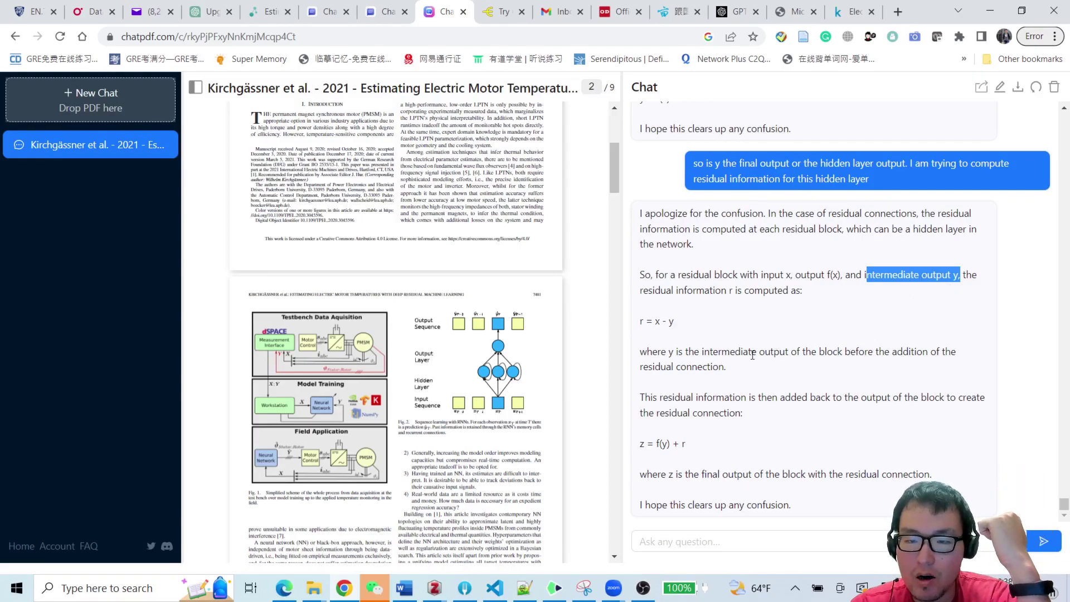
drag(710, 352, 881, 352)
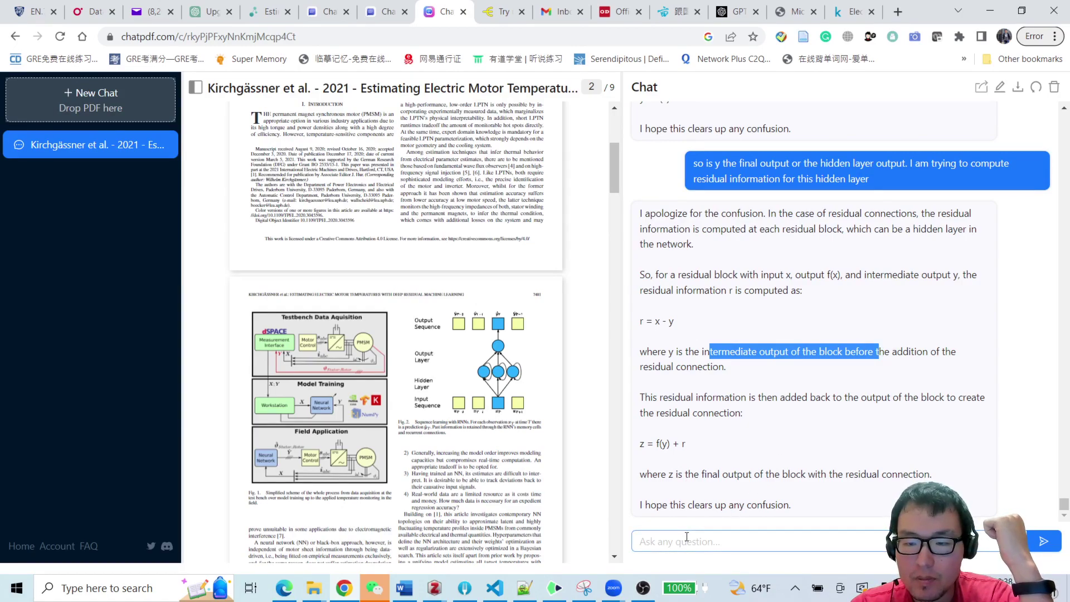
drag(669, 474, 894, 475)
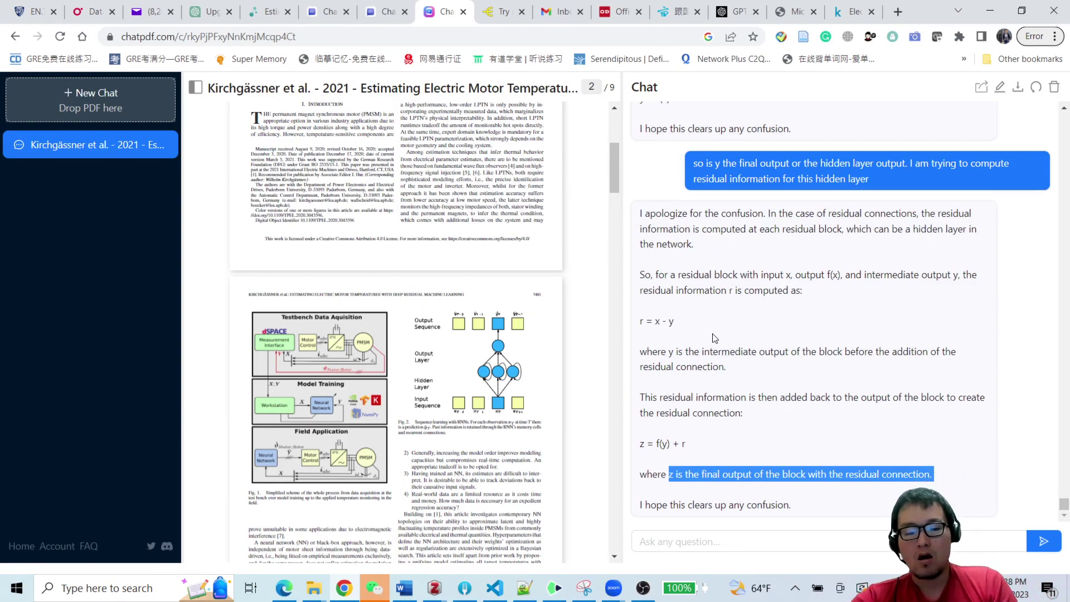
Send the chat question "What kind of tool did the paper use to train the model?".
click(723, 544)
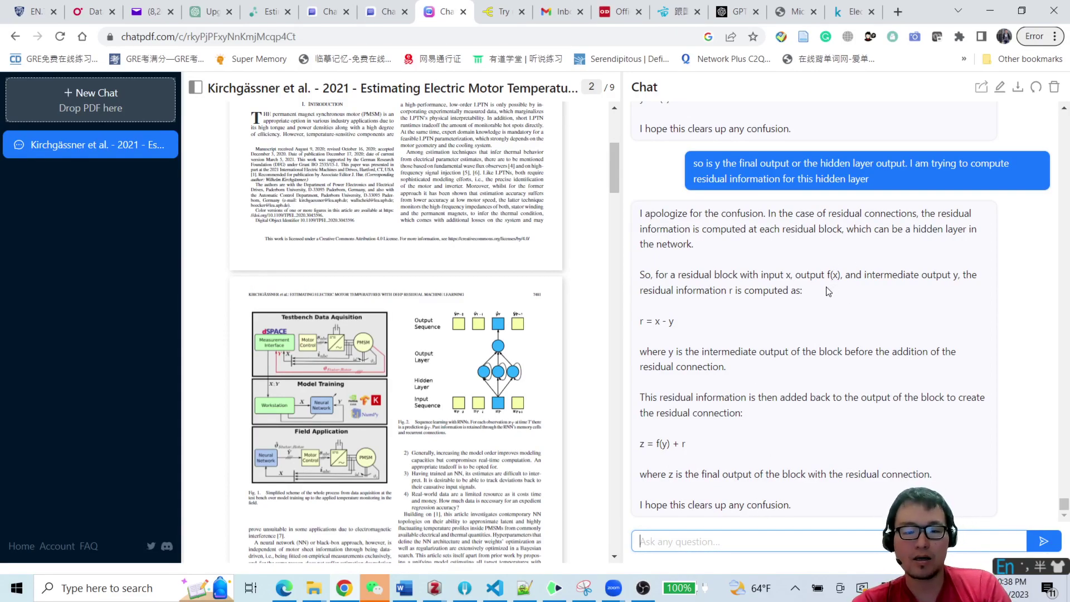
text(WHa)
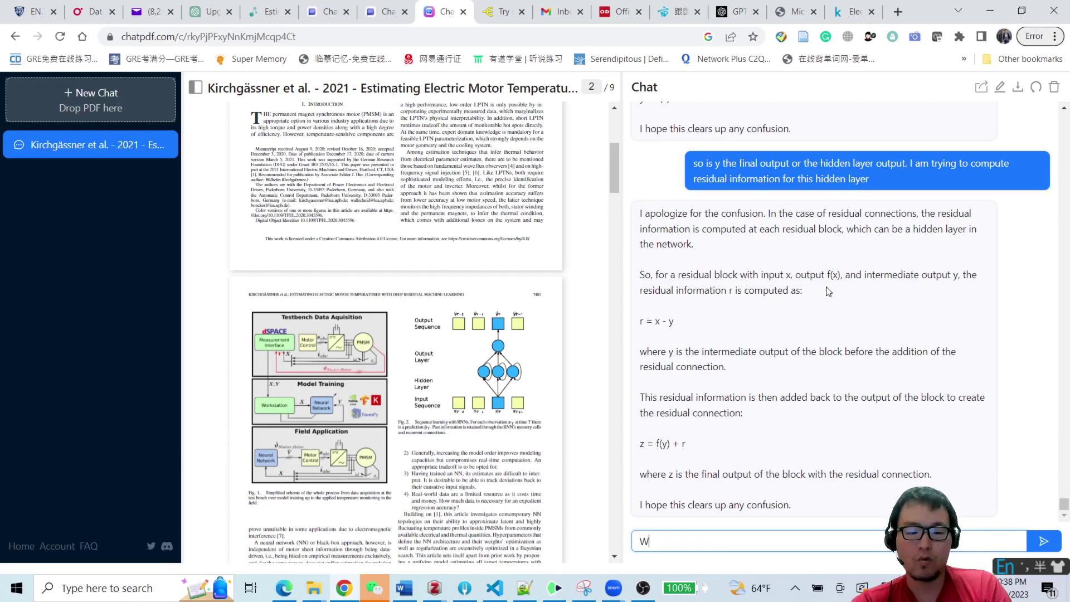
key(BackSpace)
key(BackSpace)
text(hat kind of tool did the paer)
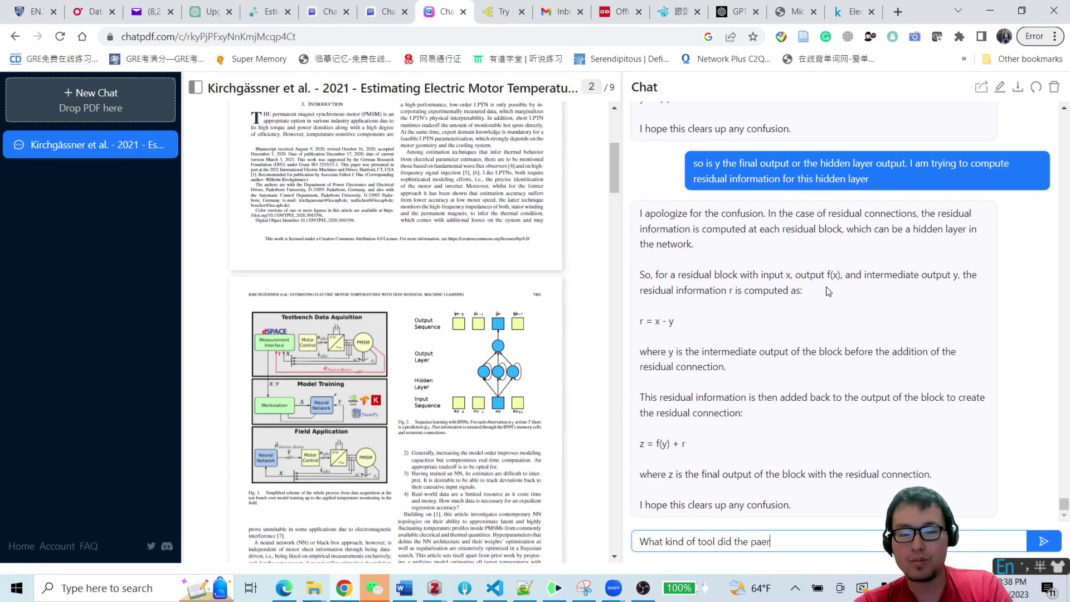
key(BackSpace)
key(BackSpace)
text(per us)
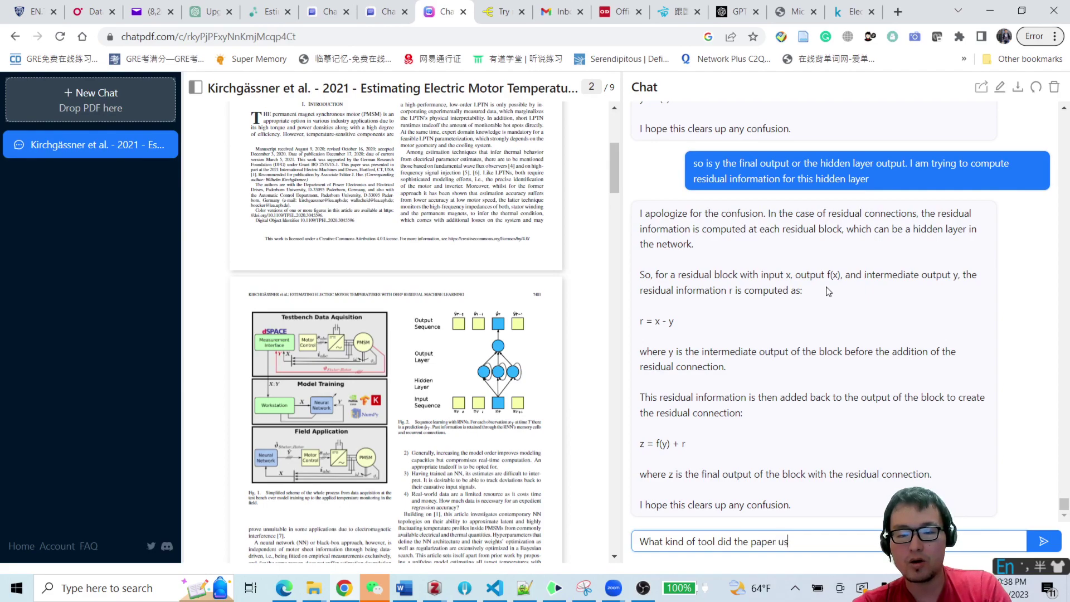
text(e to train t)
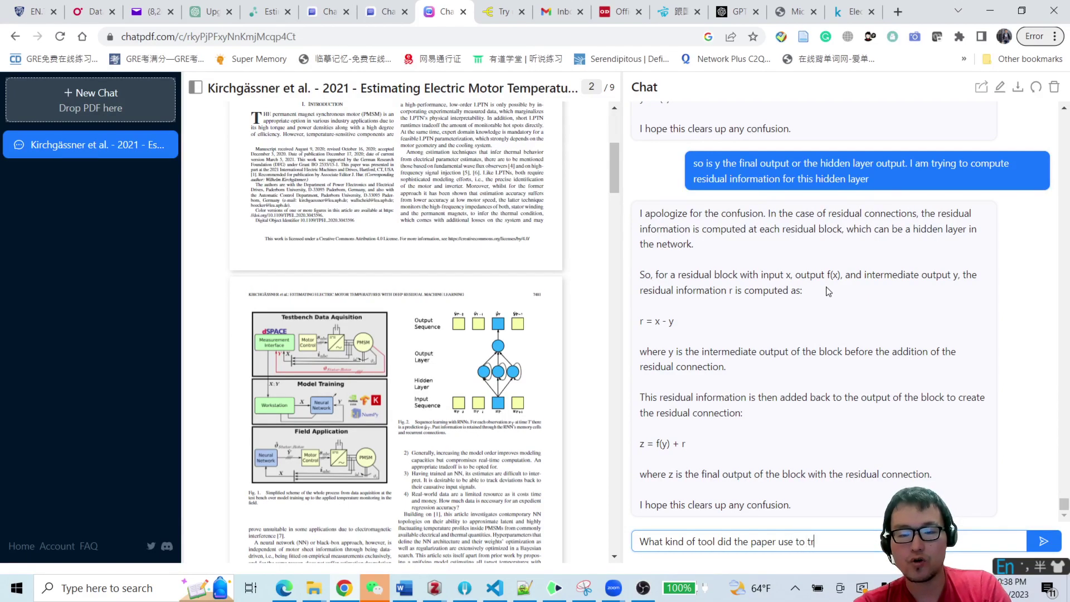
text(?)
key(Return)
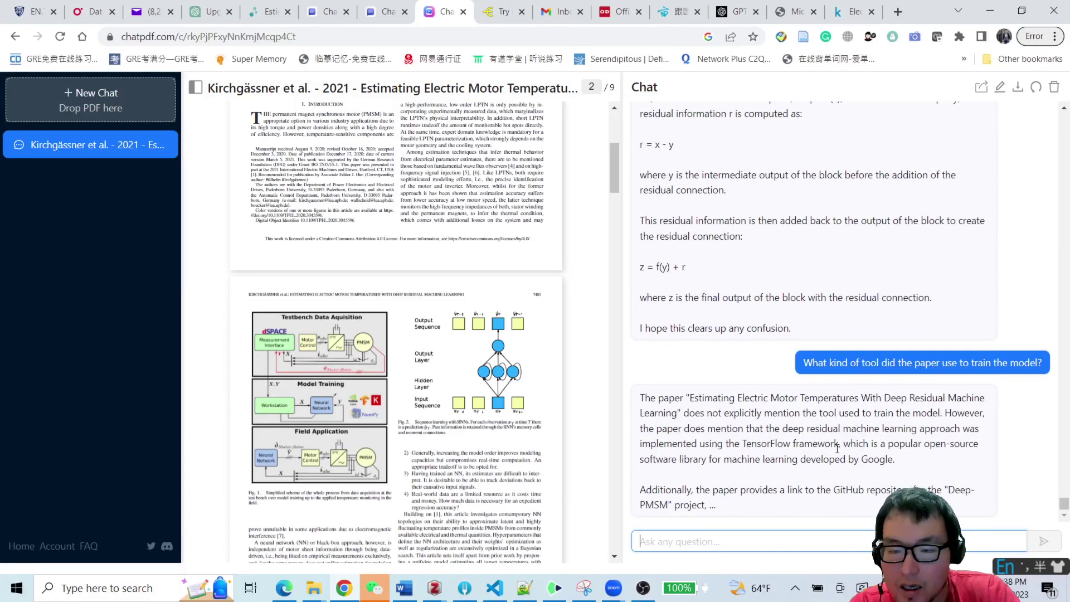
Examine the answer on the training tool, highlighting the passages about the framework, the GitHub repository and its code.
drag(743, 445, 840, 444)
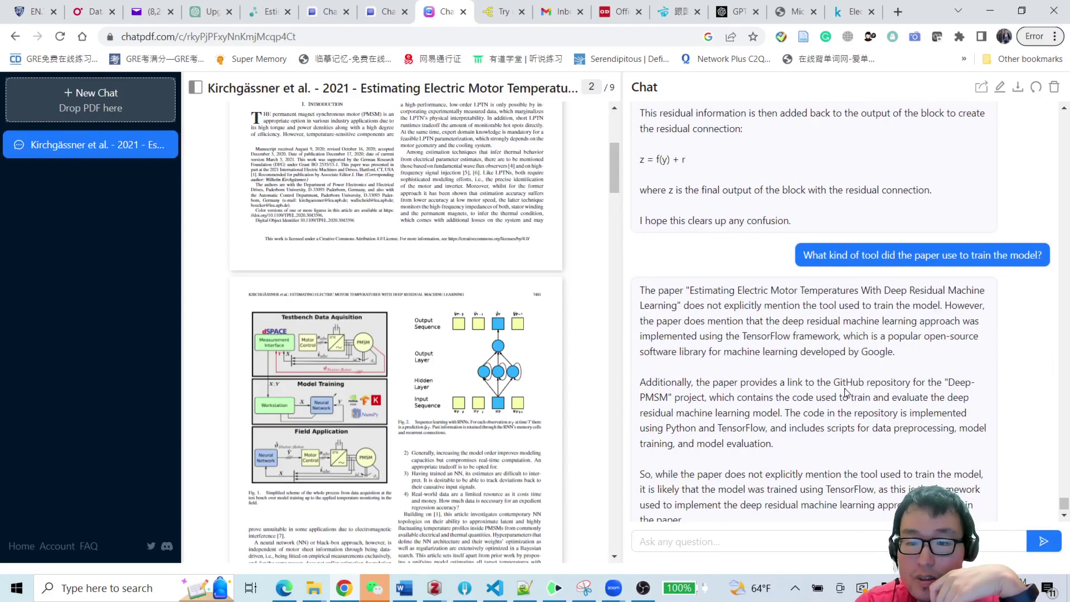
drag(704, 383, 781, 412)
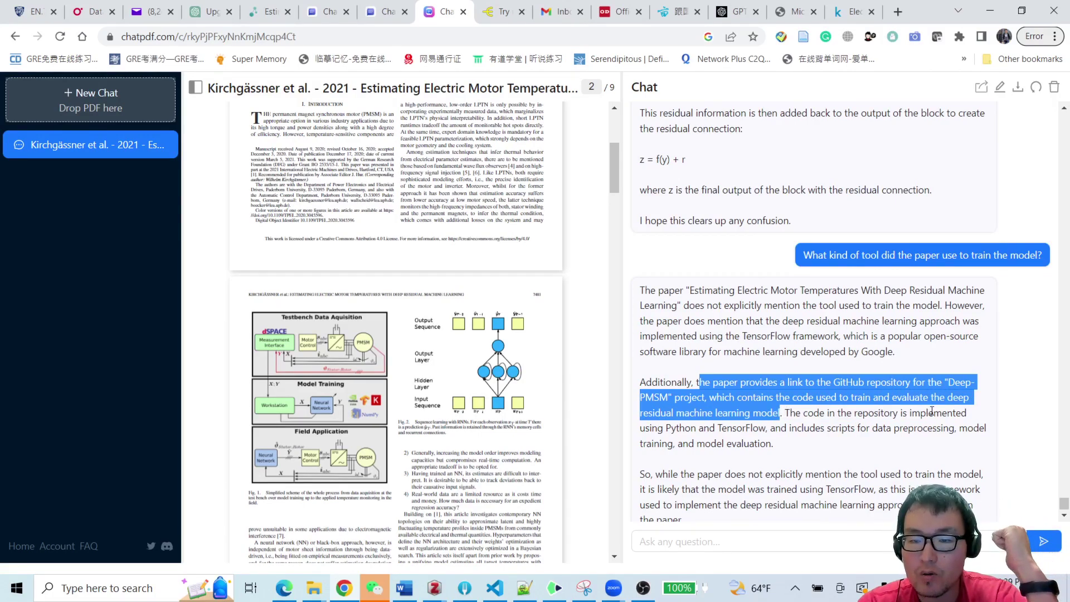
drag(821, 398, 772, 417)
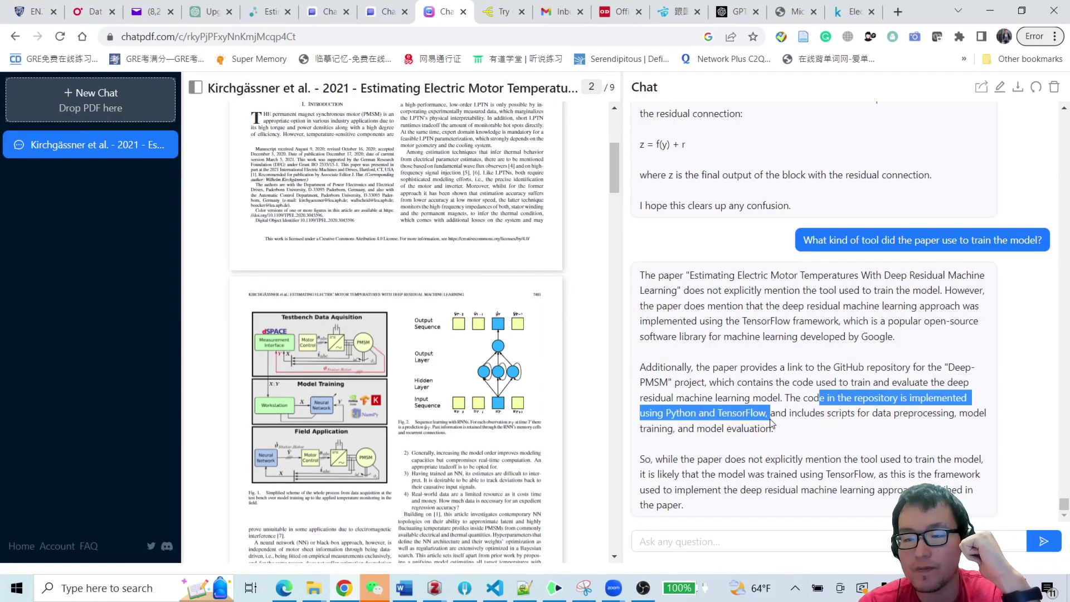
drag(804, 416, 772, 426)
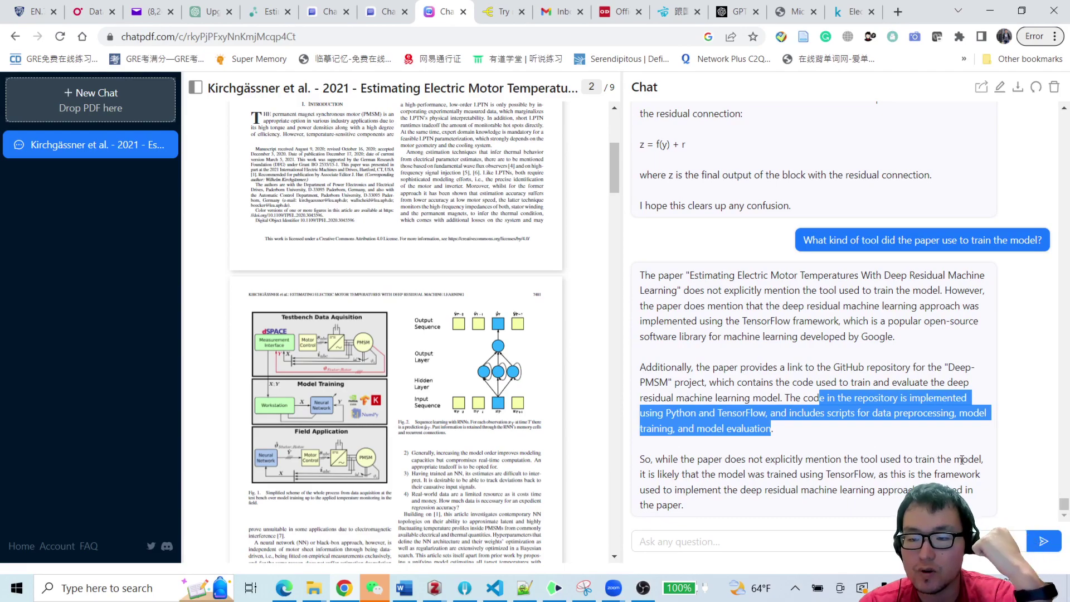
drag(675, 474, 866, 474)
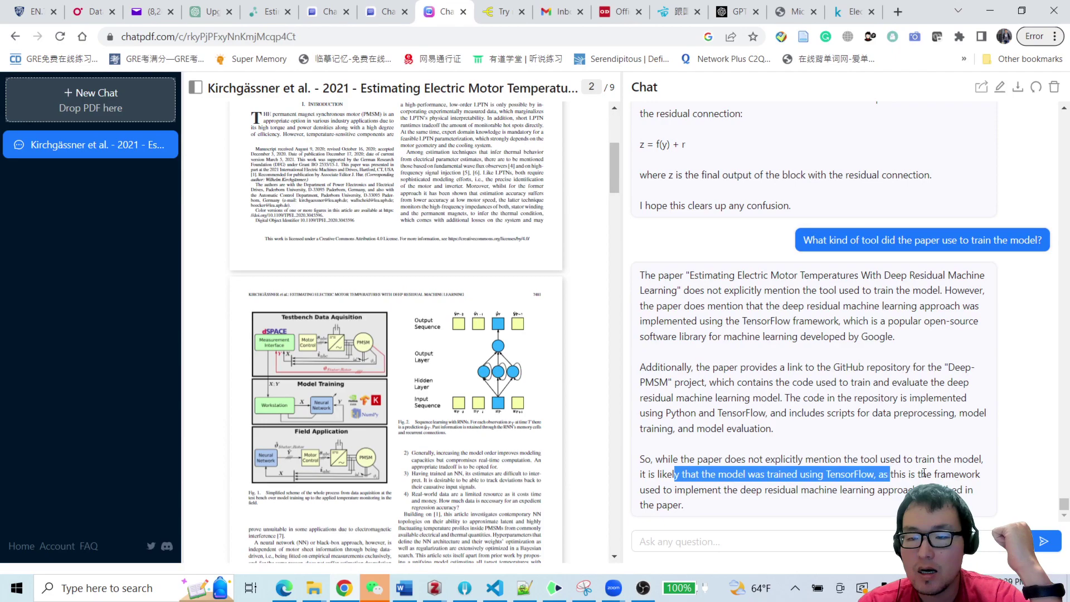
drag(1011, 479, 712, 491)
click(800, 475)
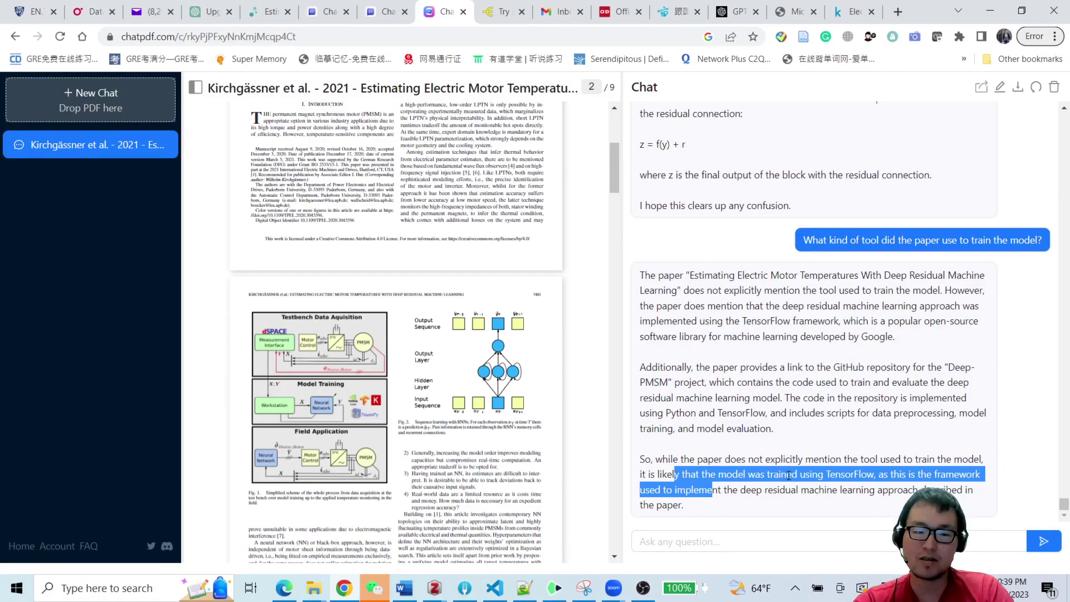
Send the chat request "Could you write a 16 bit counter using VHDL for me?".
click(742, 540)
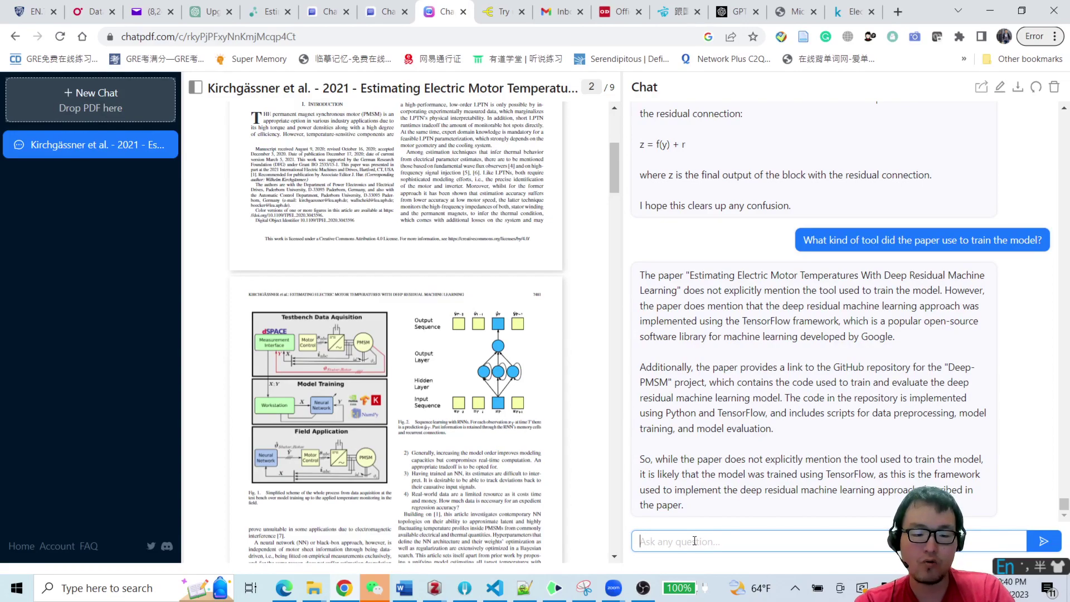
text(Could you writ)
key(BackSpace)
text(rite )
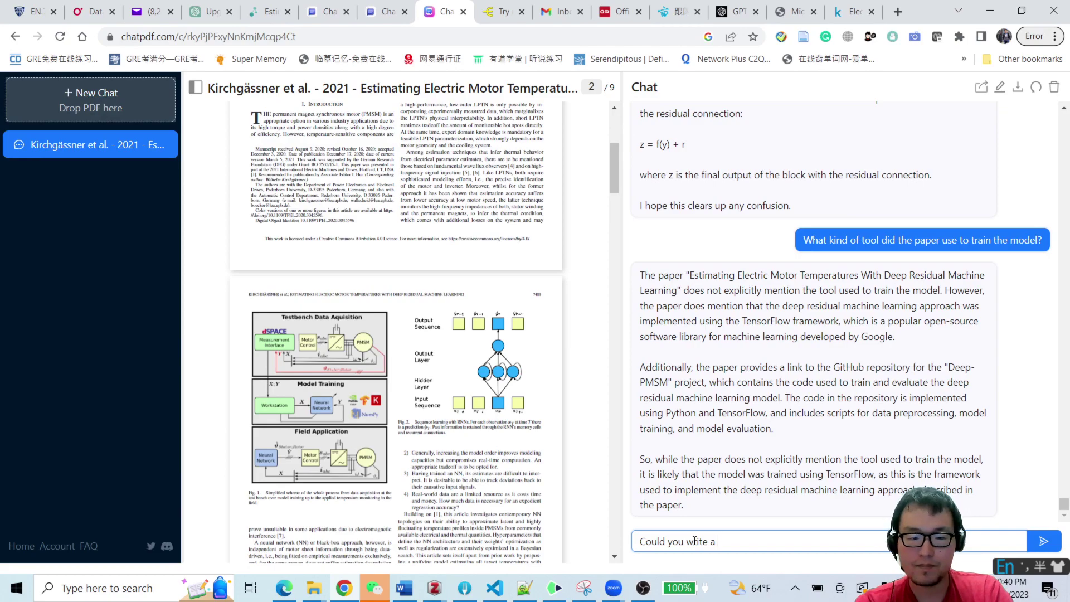
text(a 16 bit counter usin)
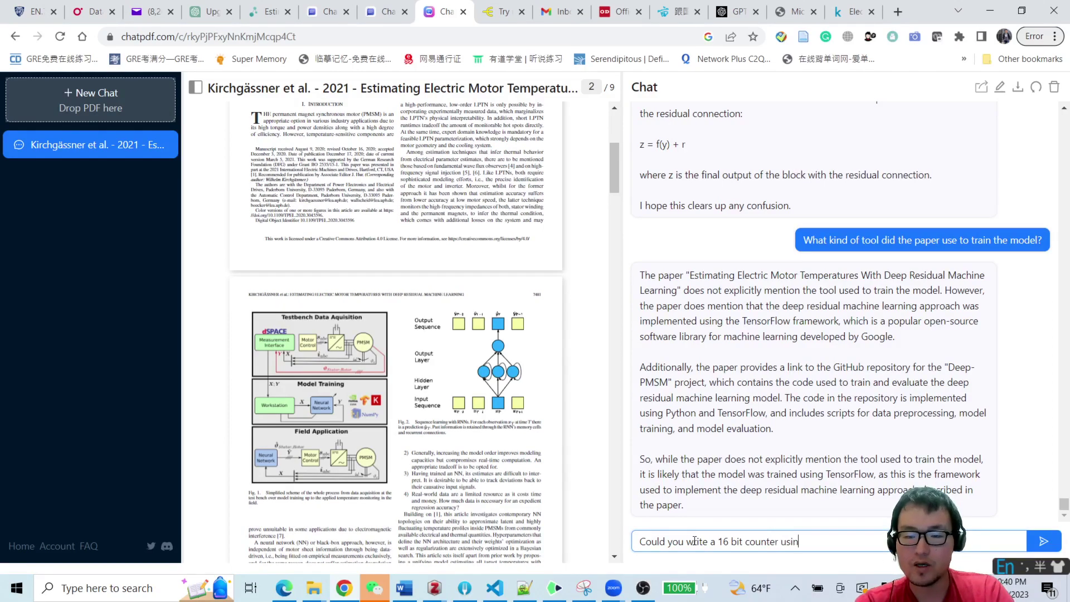
text(g VHDL)
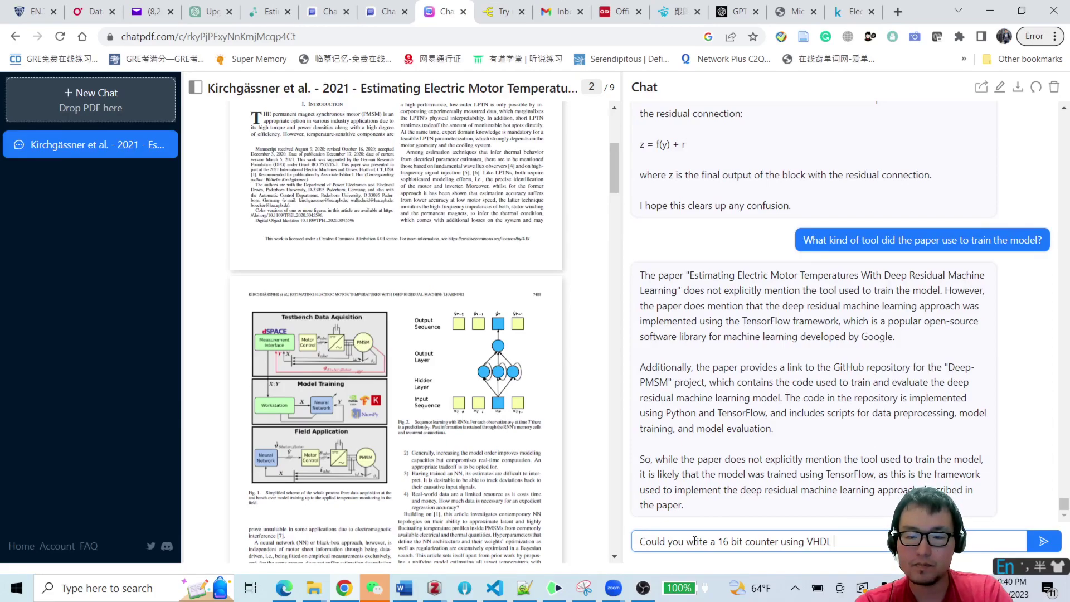
text( for me?)
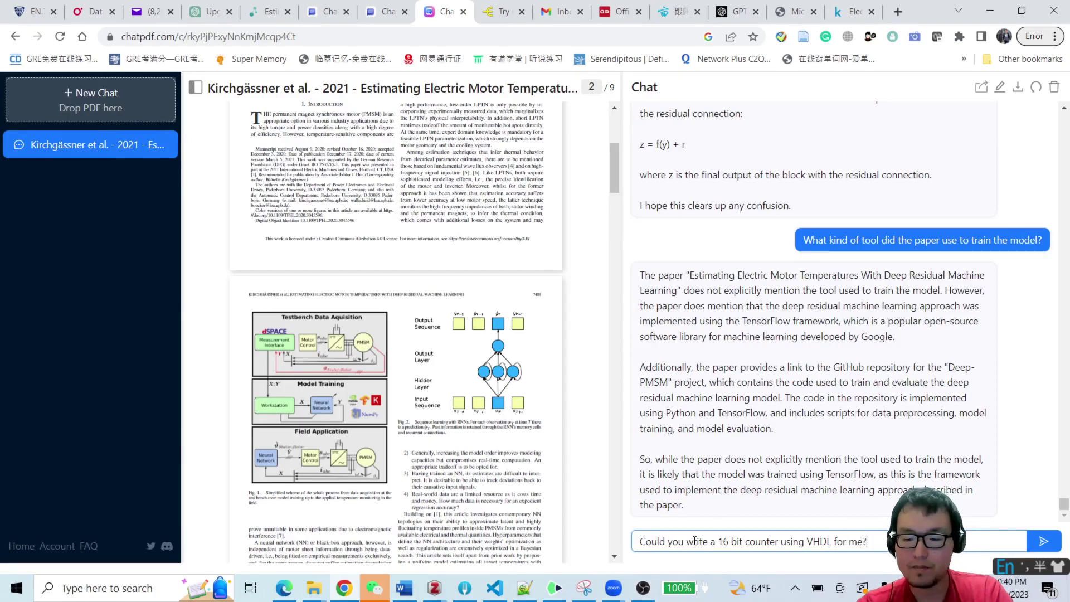
key(Return)
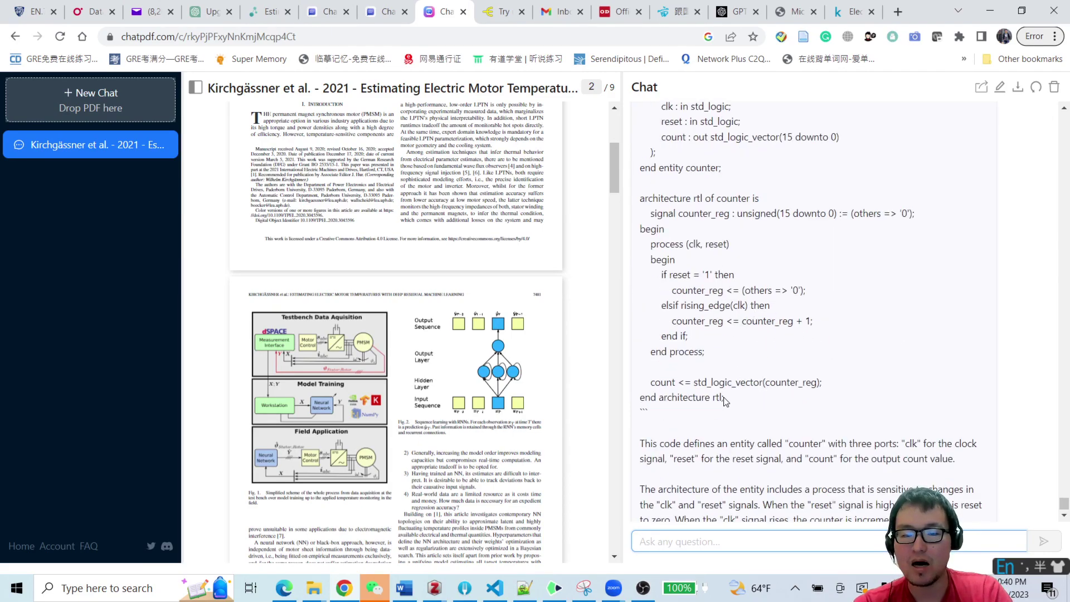
Examine the end of the generated VHDL counter code and the explanation of its ports and process.
drag(640, 398, 945, 474)
click(928, 335)
scroll(926, 335, down, 1)
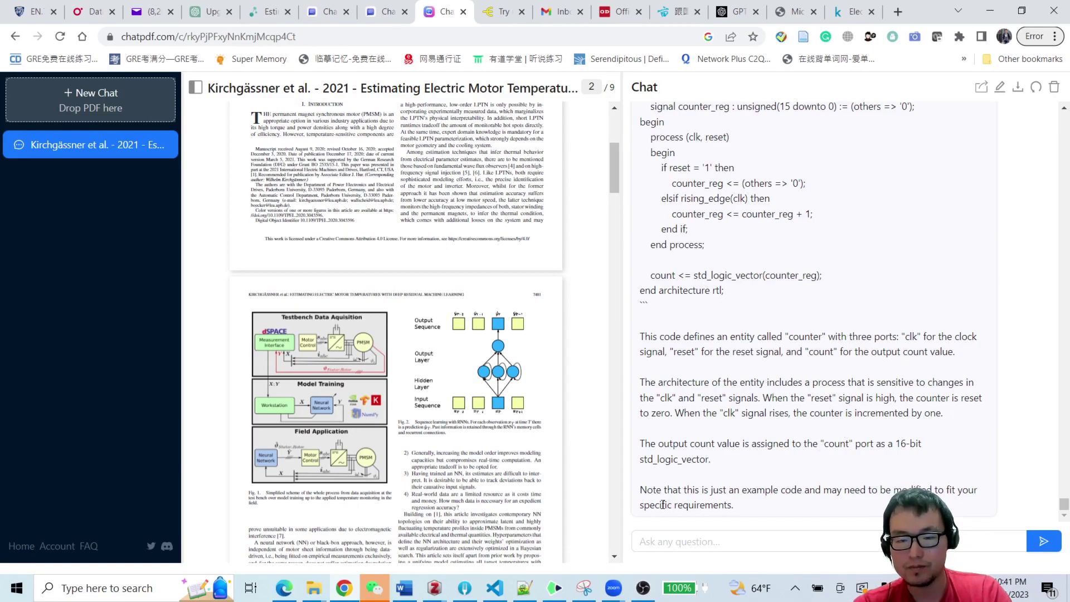
Send the chat request "Please write a testbench to test this 16 bit counter.".
click(746, 542)
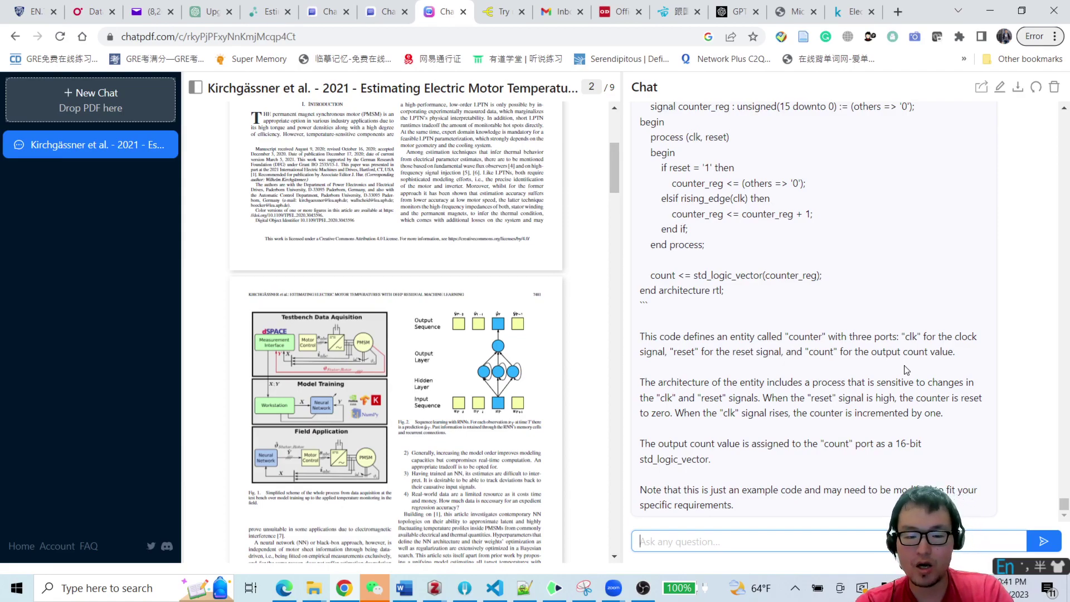
text(Please)
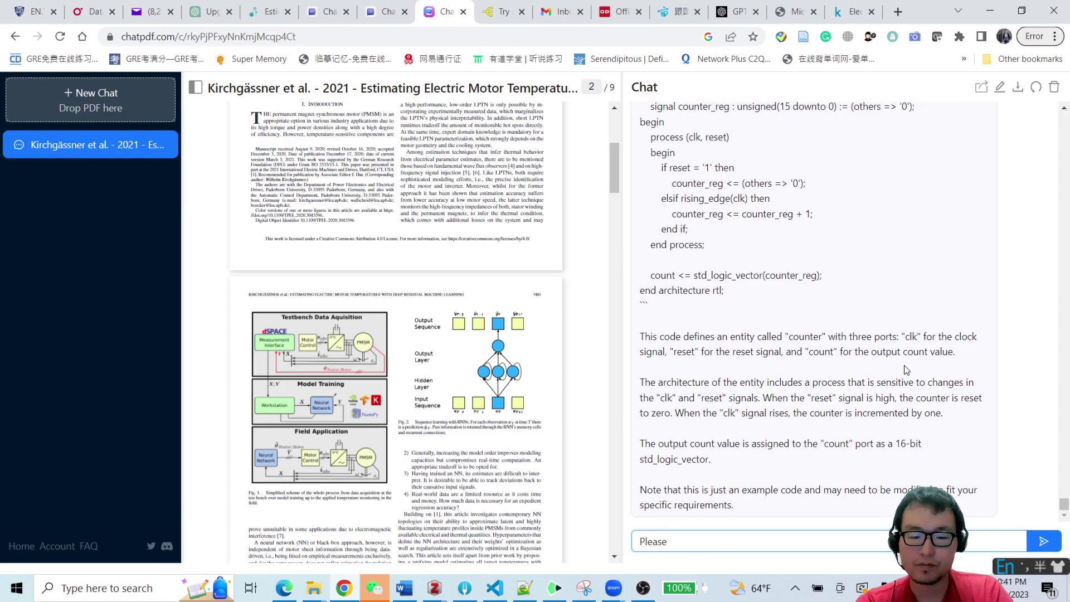
text( write a testbench to theis)
key(BackSpace)
key(BackSpace)
key(BackSpace)
key(BackSpace)
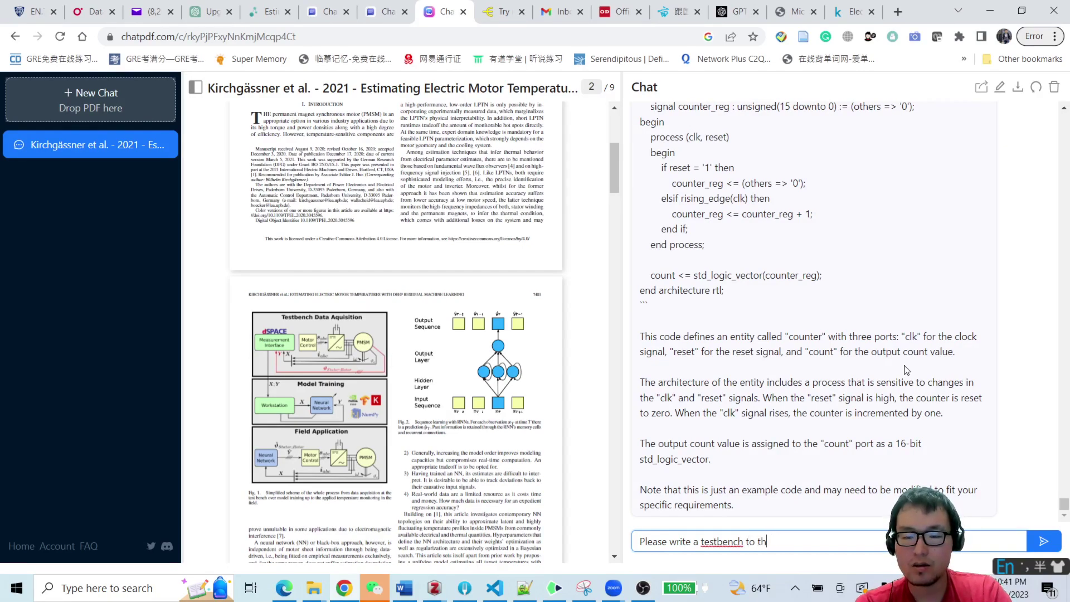
text(his )
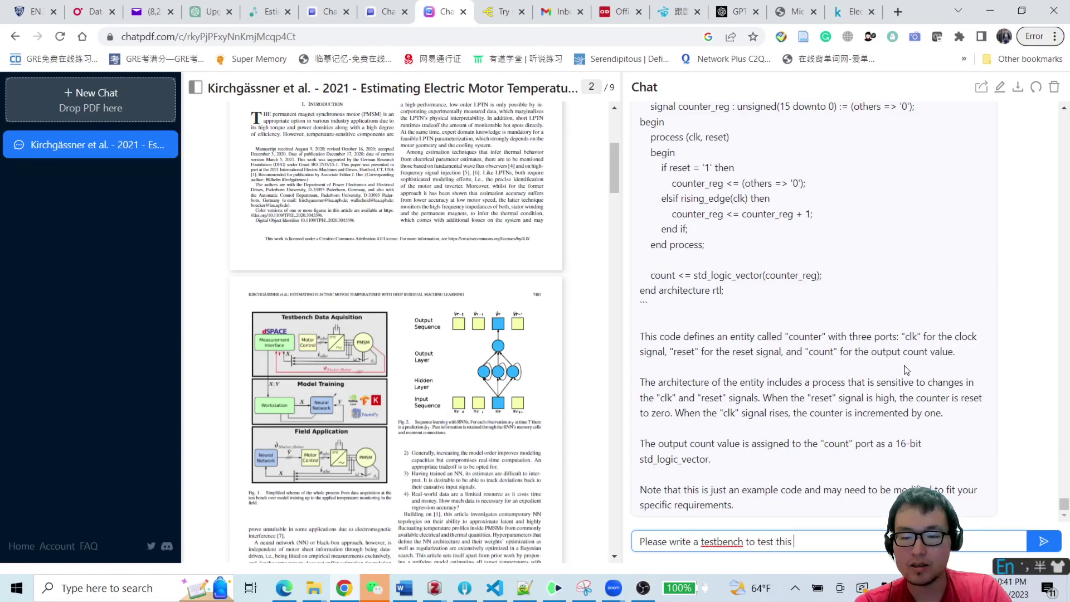
text(16 )
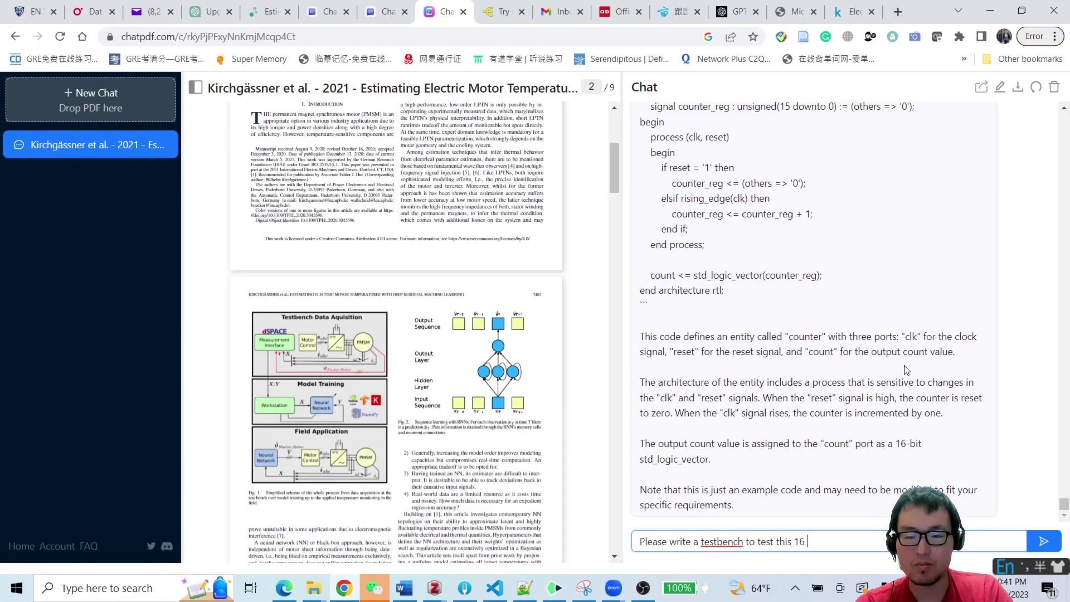
text(bit counter)
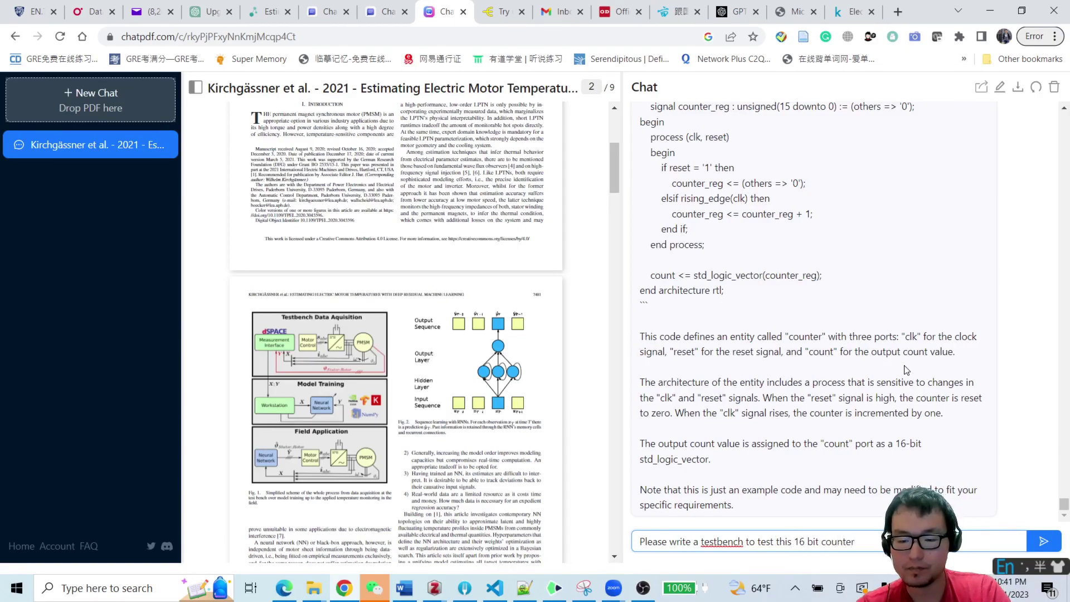
text(.)
key(Return)
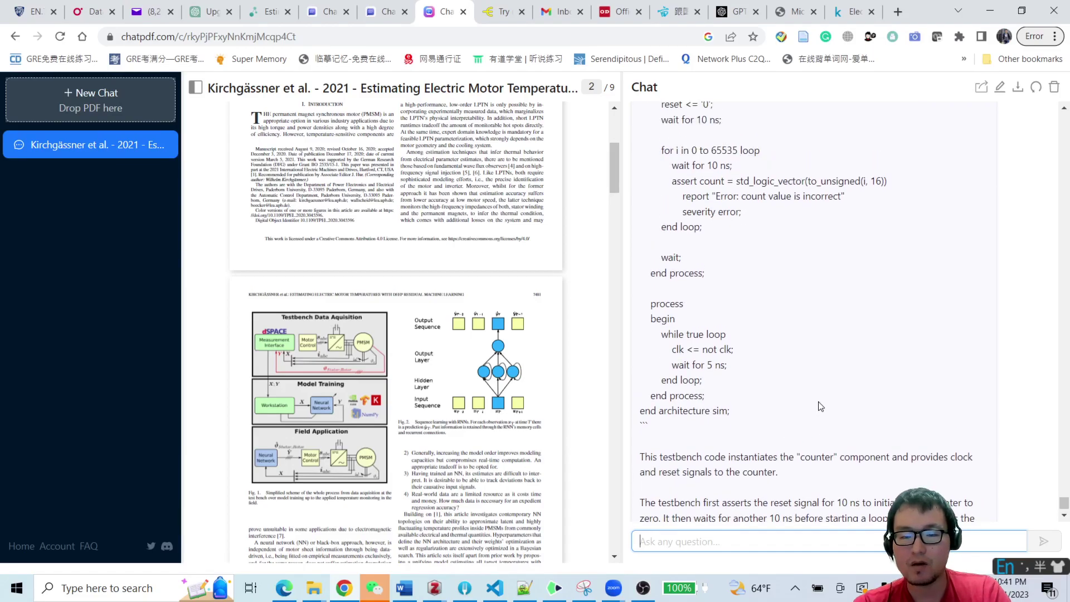
Examine the generated testbench code from its library declarations through to the closing explanation.
scroll(892, 295, up, 10)
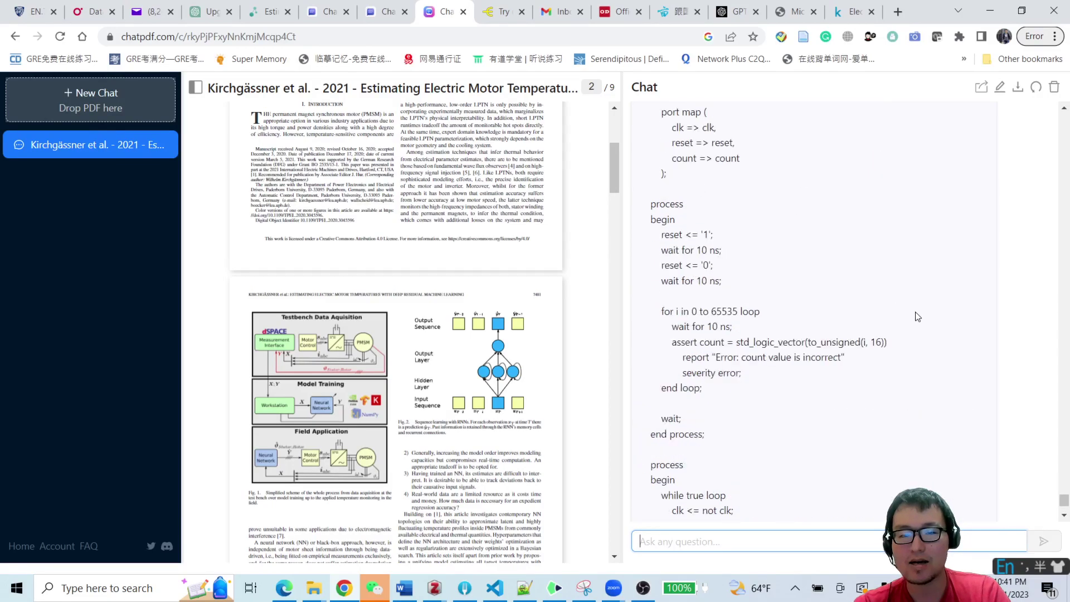
scroll(812, 338, down, 10)
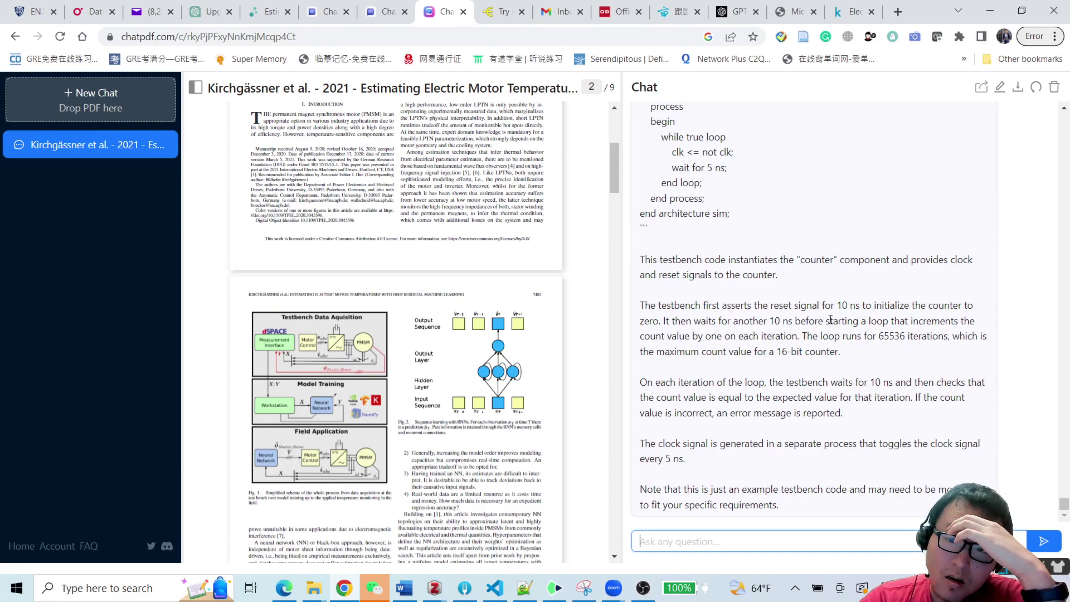
scroll(836, 325, up, 9)
scroll(840, 327, up, 20)
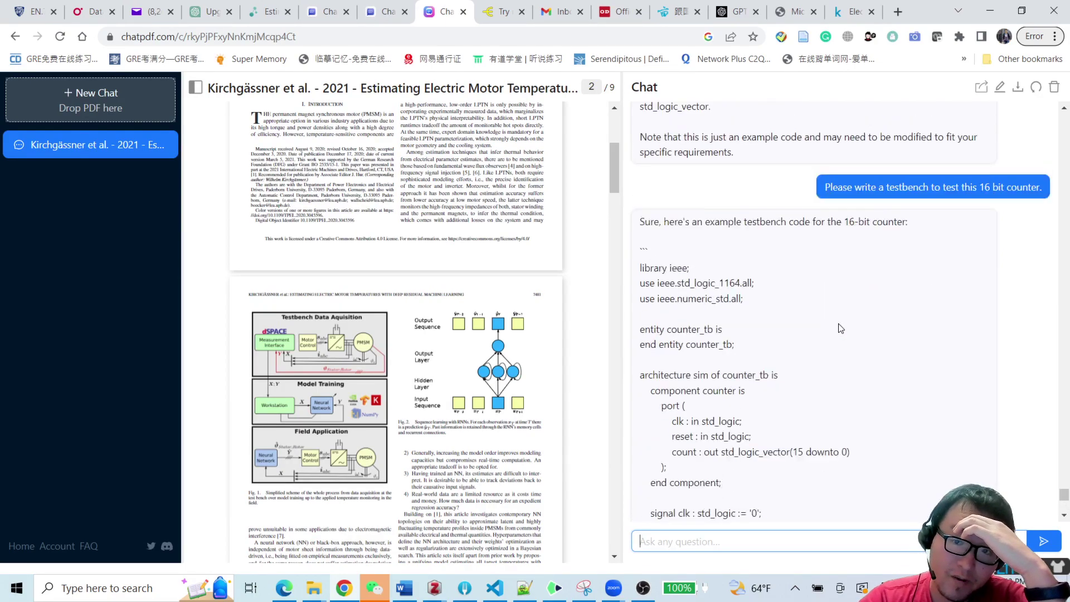
scroll(842, 329, down, 20)
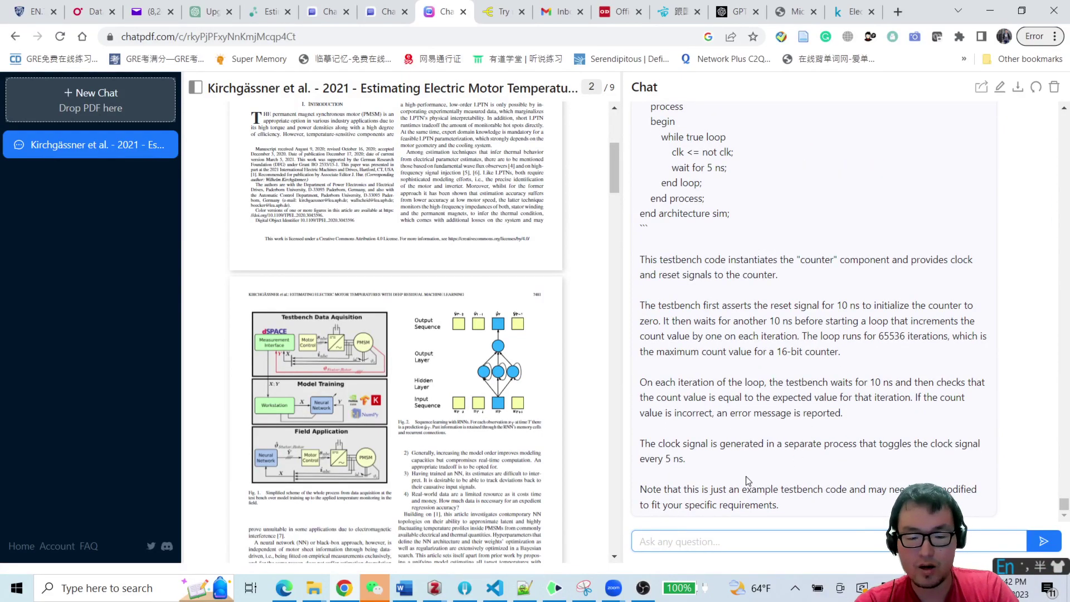
text(How to best)
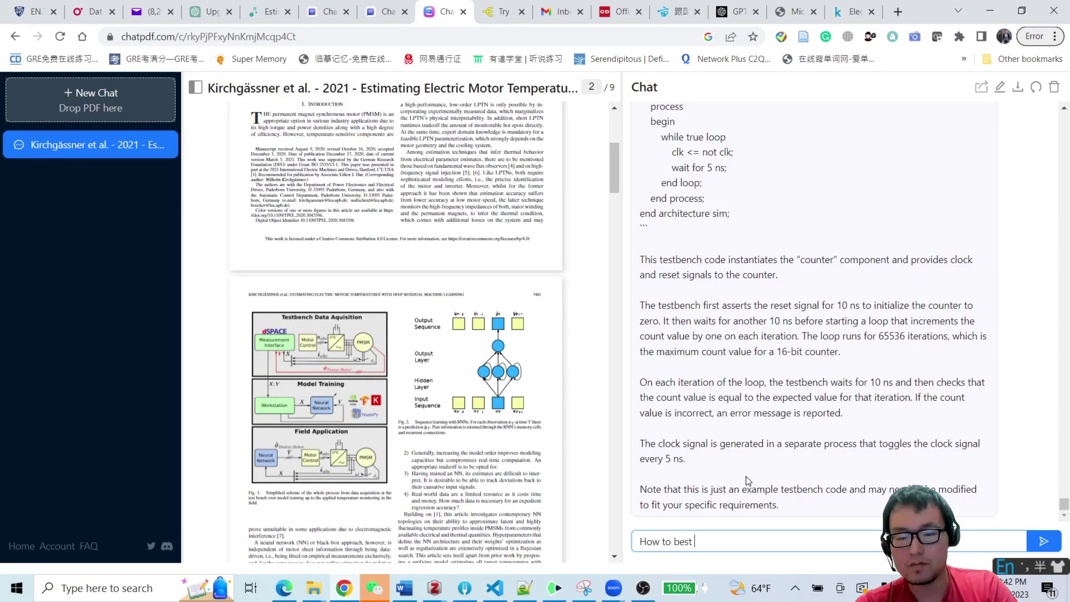
key(BackSpace)
key(BackSpace)
key(BackSpace)
key(BackSpace)
key(BackSpace)
key(BackSpace)
key(BackSpace)
key(BackSpace)
key(BackSpace)
key(BackSpace)
key(BackSpace)
Send the chat question "What's the best way to start learning VHDL?" and highlight it in the conversation.
text(What)
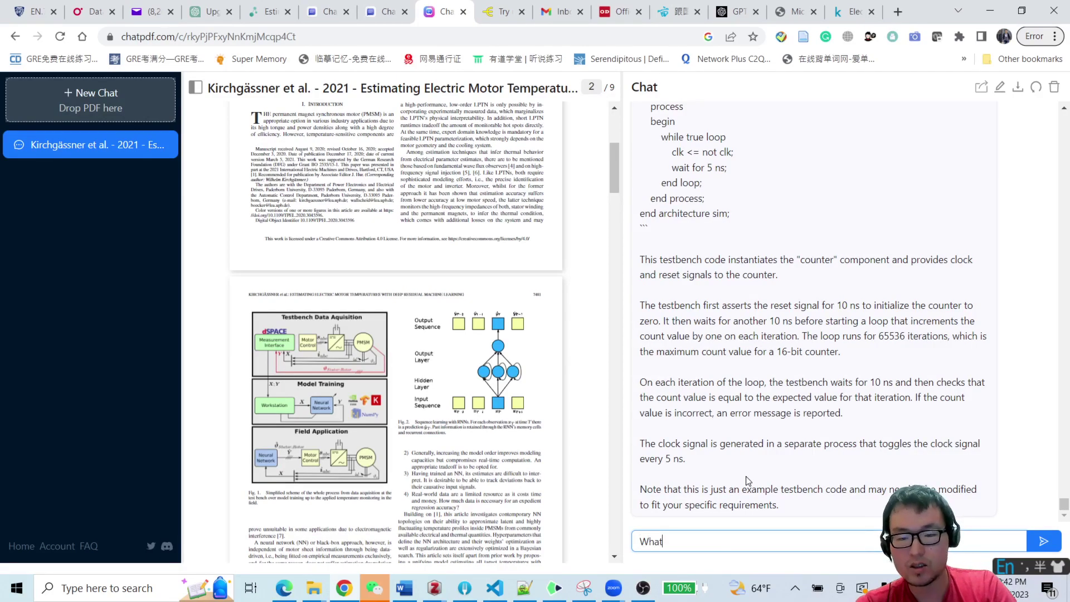
text('s the best way to start learning VHDL?)
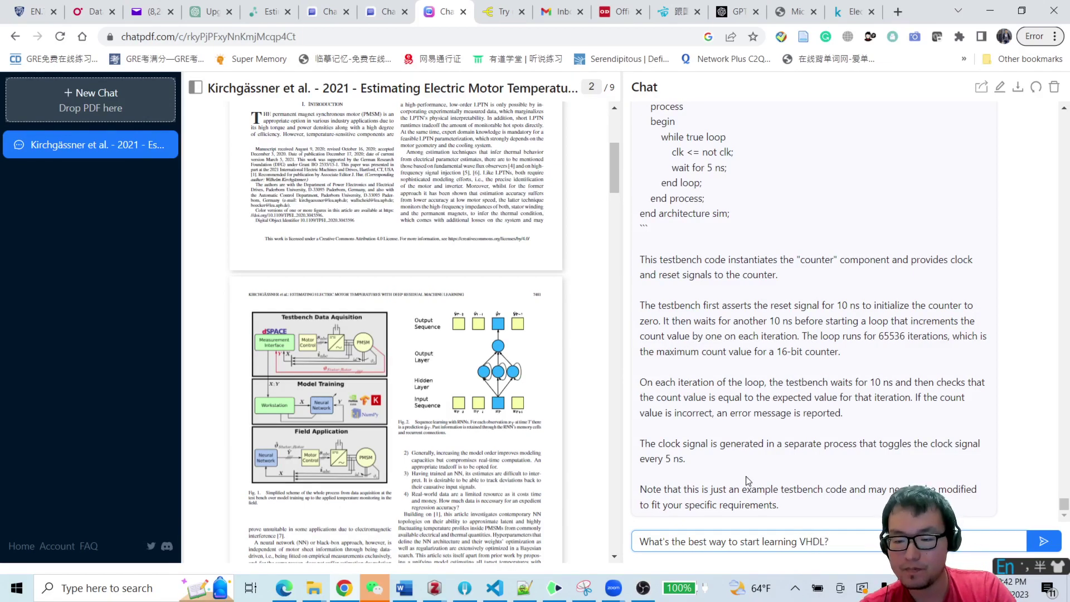
key(Return)
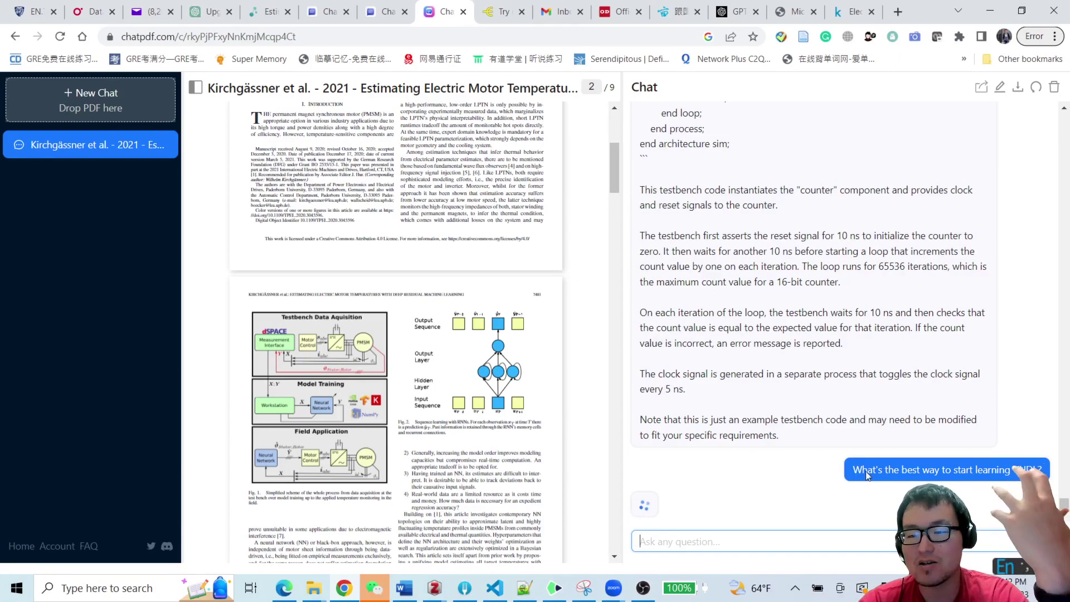
drag(868, 470, 1043, 470)
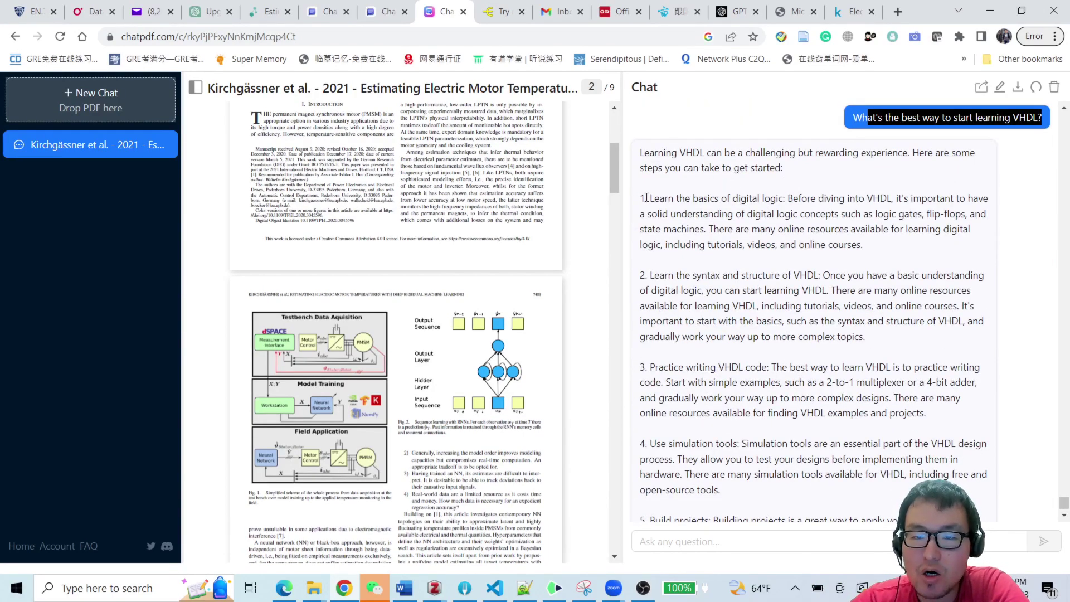
Examine the answer's six recommendations for learning VHDL, from digital logic basics to online communities, highlighting key phrases.
drag(649, 199, 787, 202)
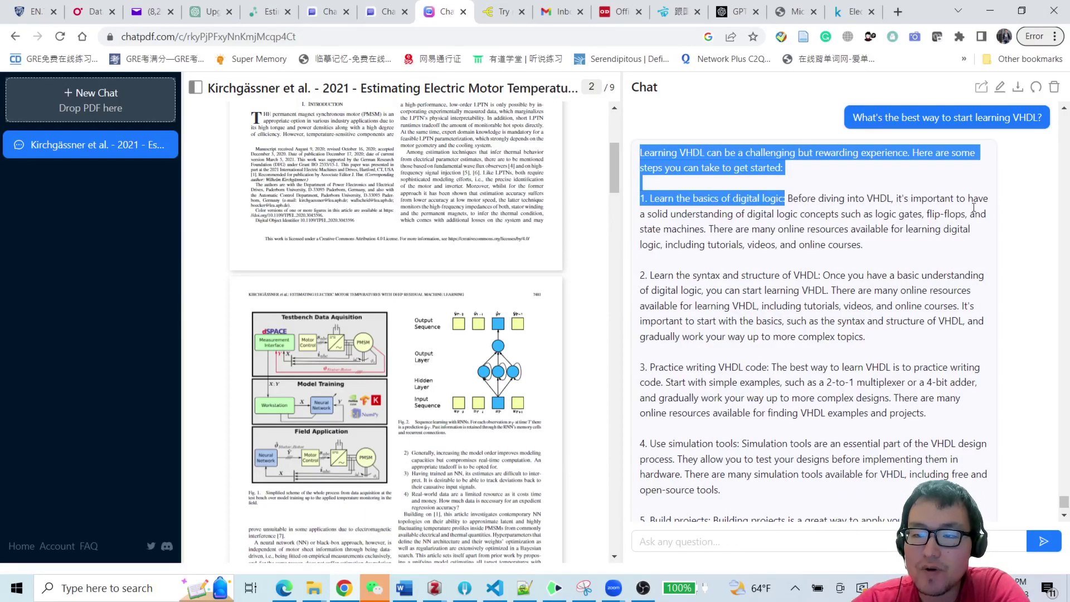
drag(658, 216, 872, 248)
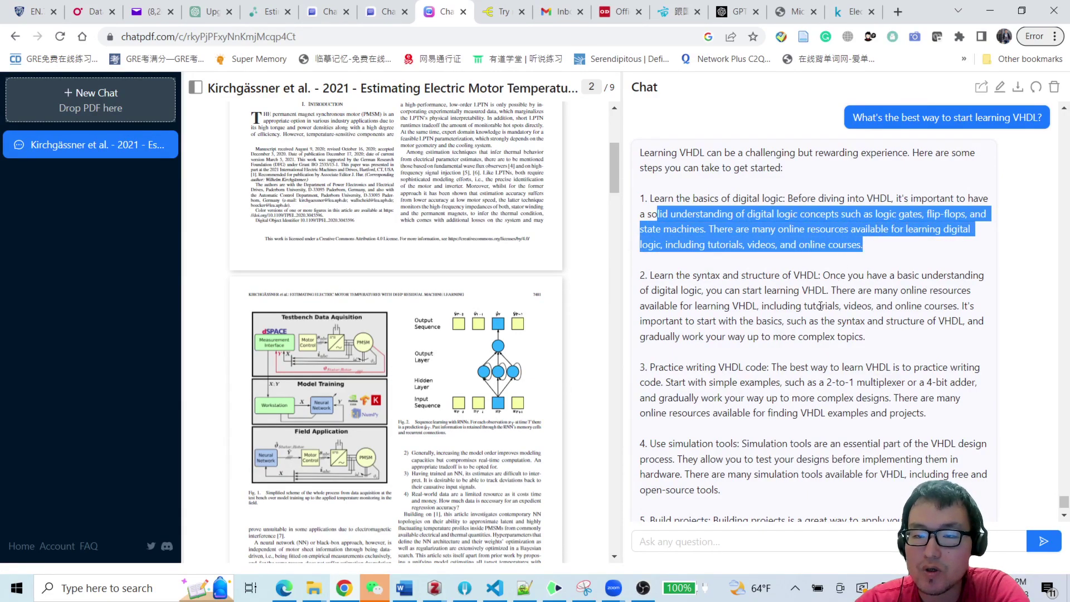
scroll(789, 304, down, 1)
drag(666, 209, 825, 218)
drag(644, 297, 776, 299)
drag(650, 375, 782, 373)
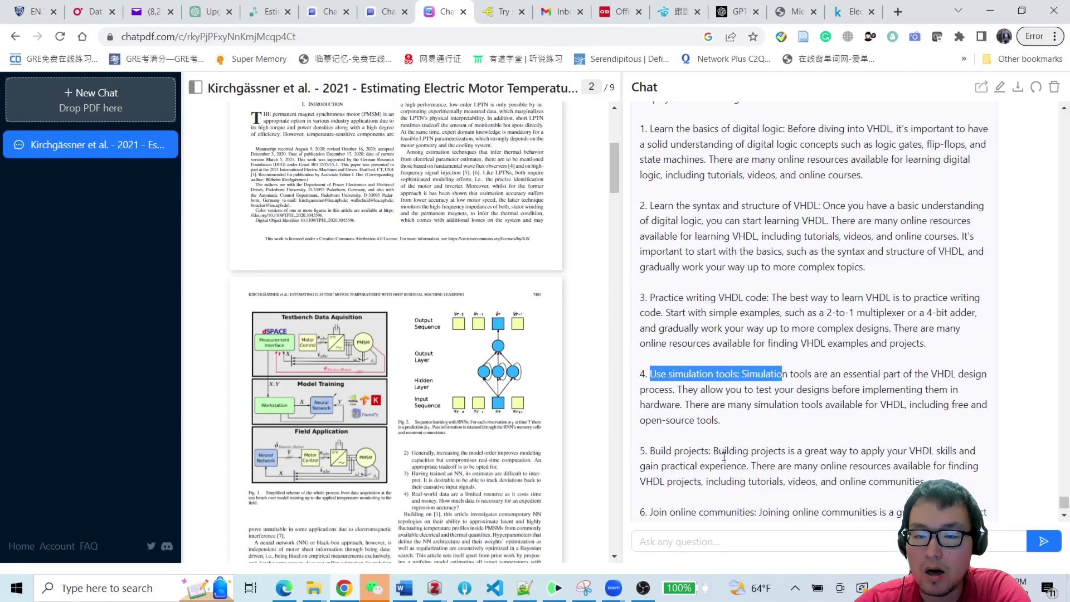
drag(660, 450, 711, 449)
scroll(660, 424, down, 2)
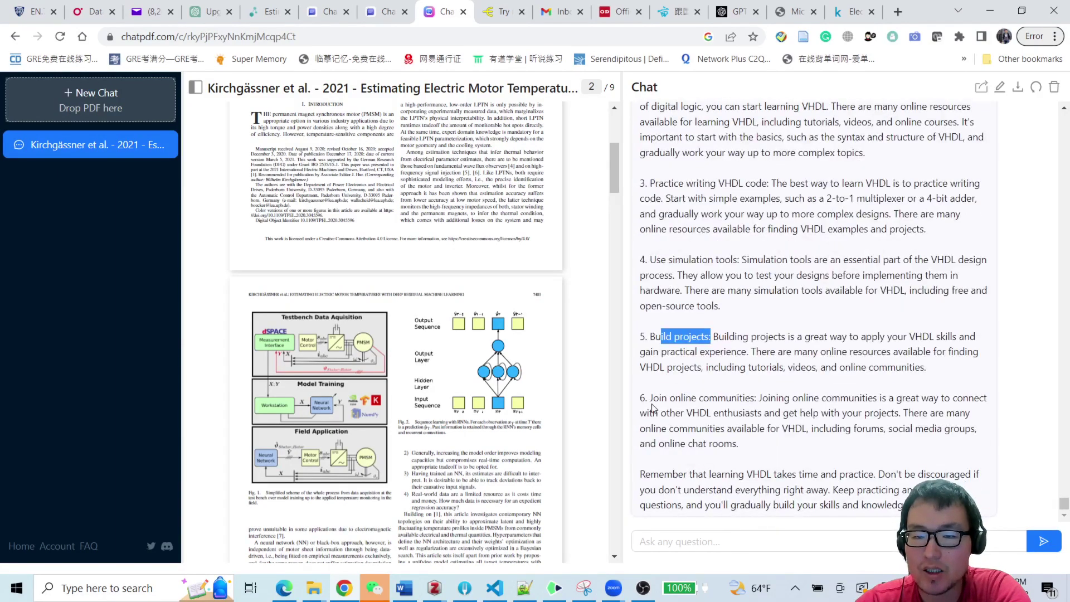
drag(648, 399, 752, 398)
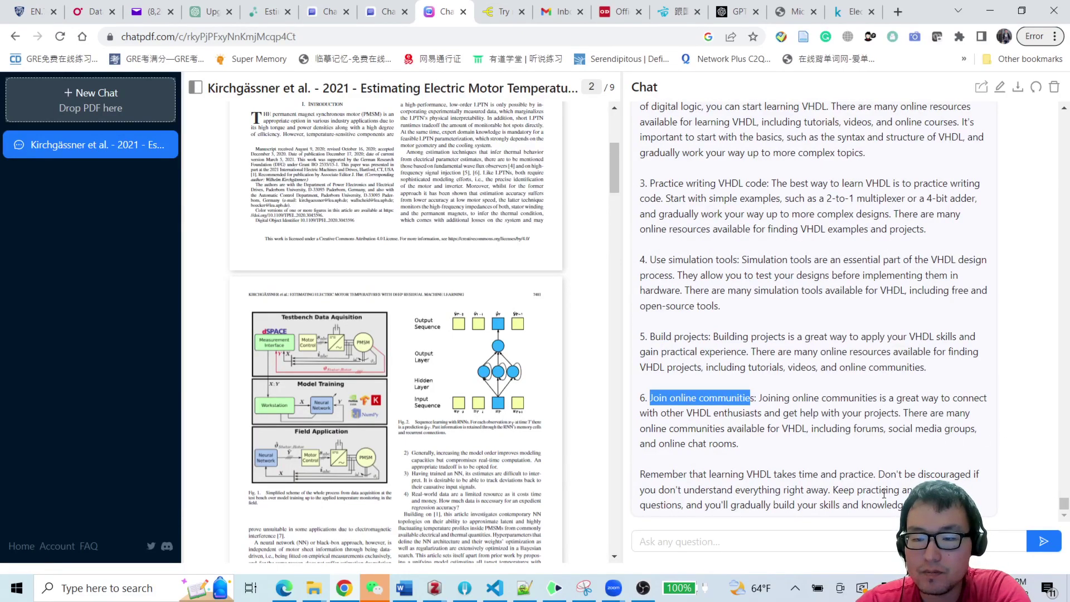
Copy the sentence about online resources for learning digital logic from the answer's first recommendation.
scroll(842, 335, up, 4)
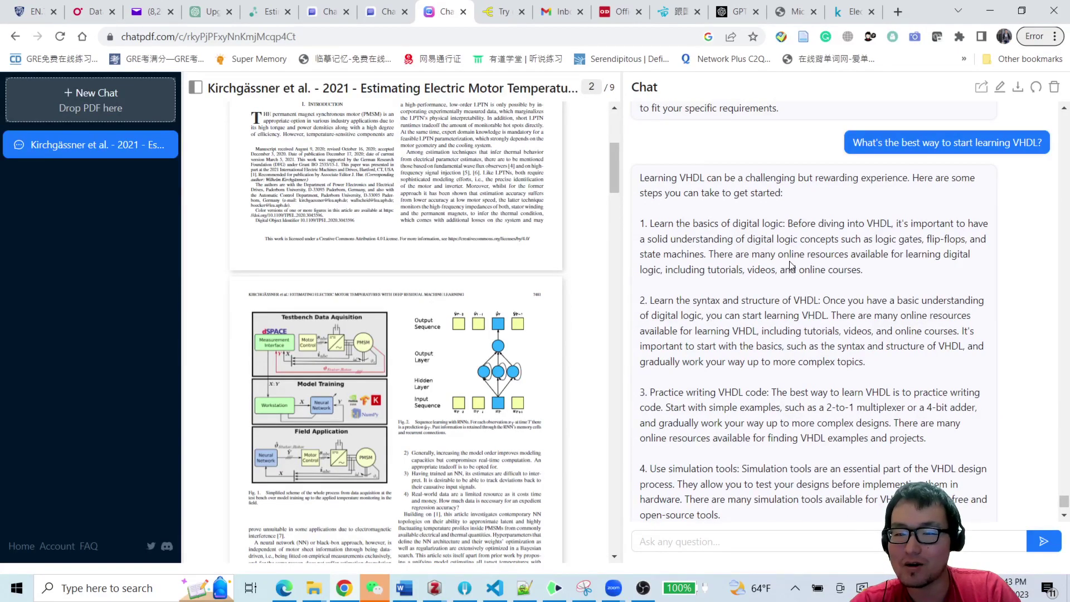
drag(741, 259, 862, 272)
key(ctrl+c)
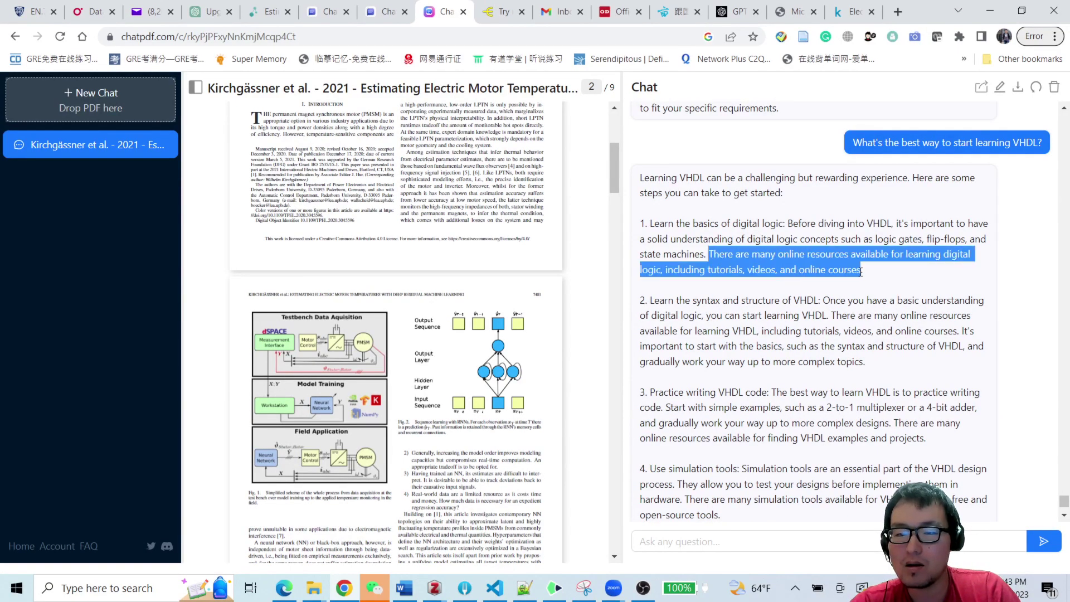
Send the chat message "You said there are many online resources available for learning digital logic, including tutorials, videos, and online courses. Could you give me some recommendations?".
click(757, 542)
text(You said)
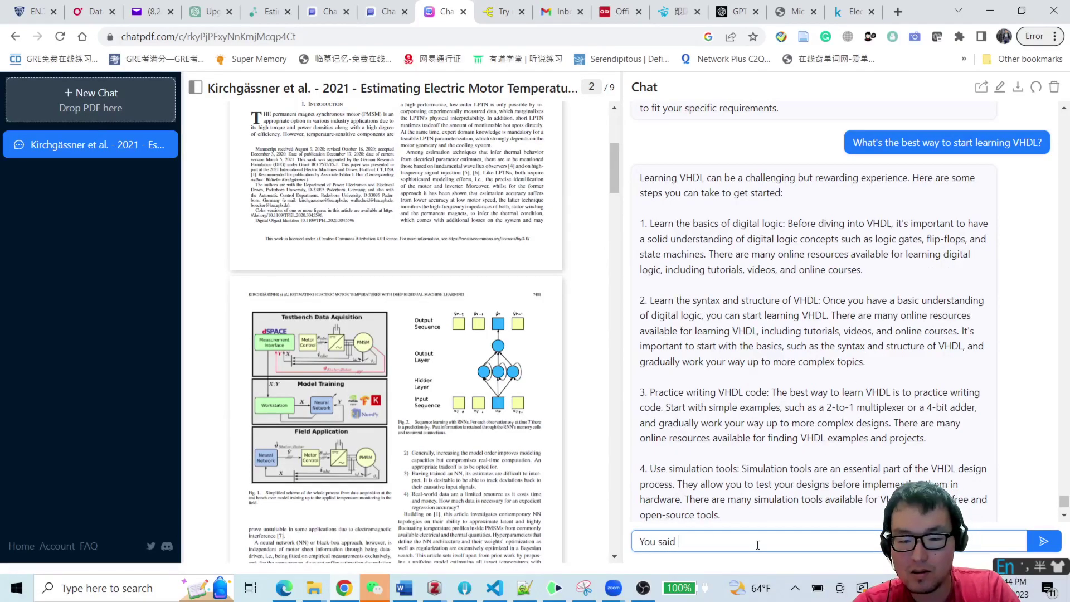
key(ctrl+v)
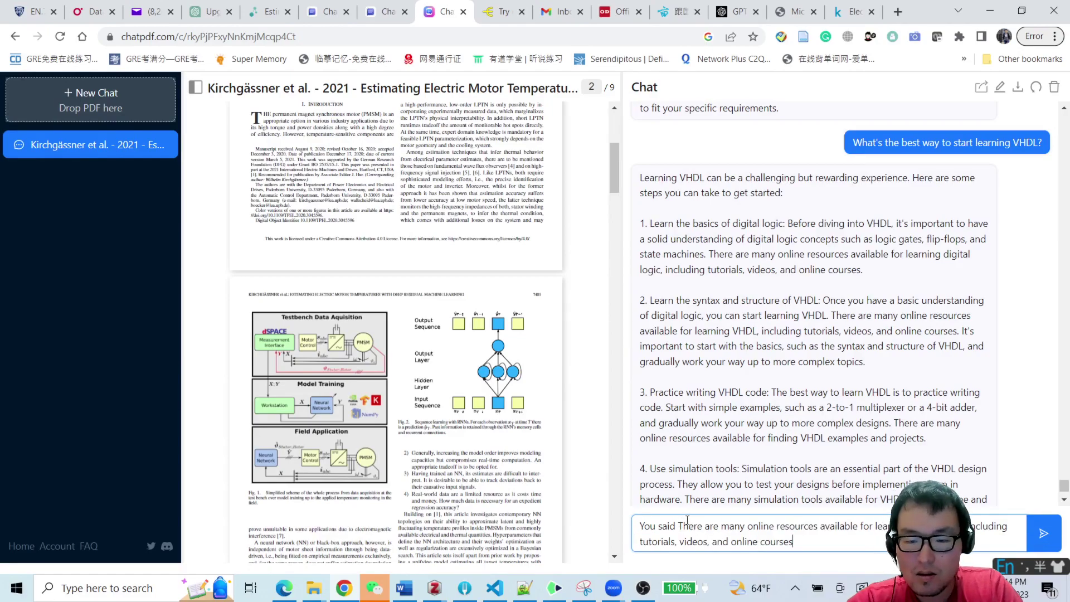
key(BackSpace)
text(t)
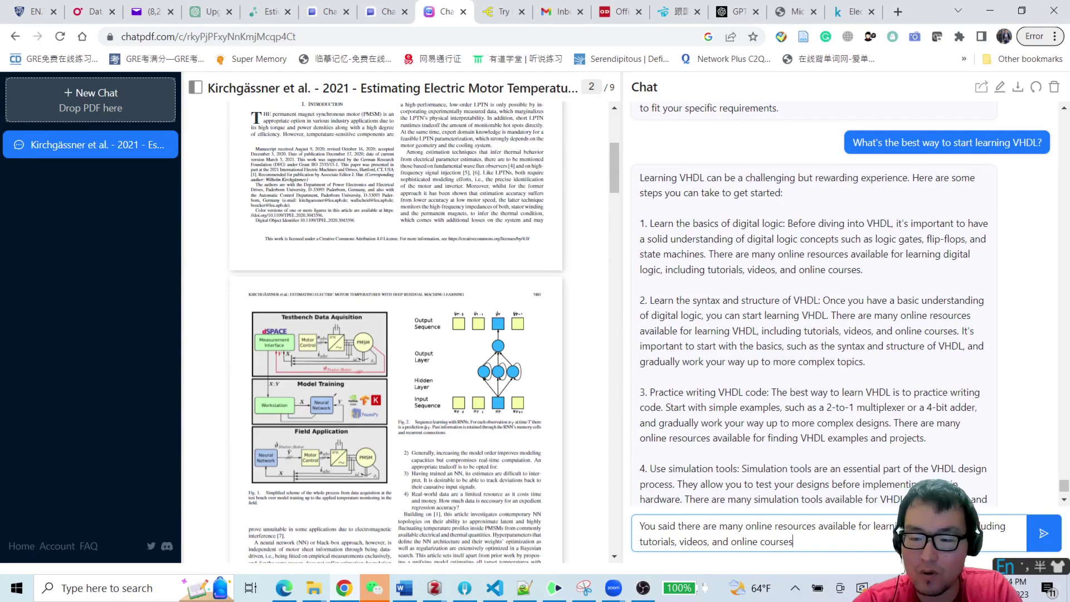
text(Could you give me ons?)
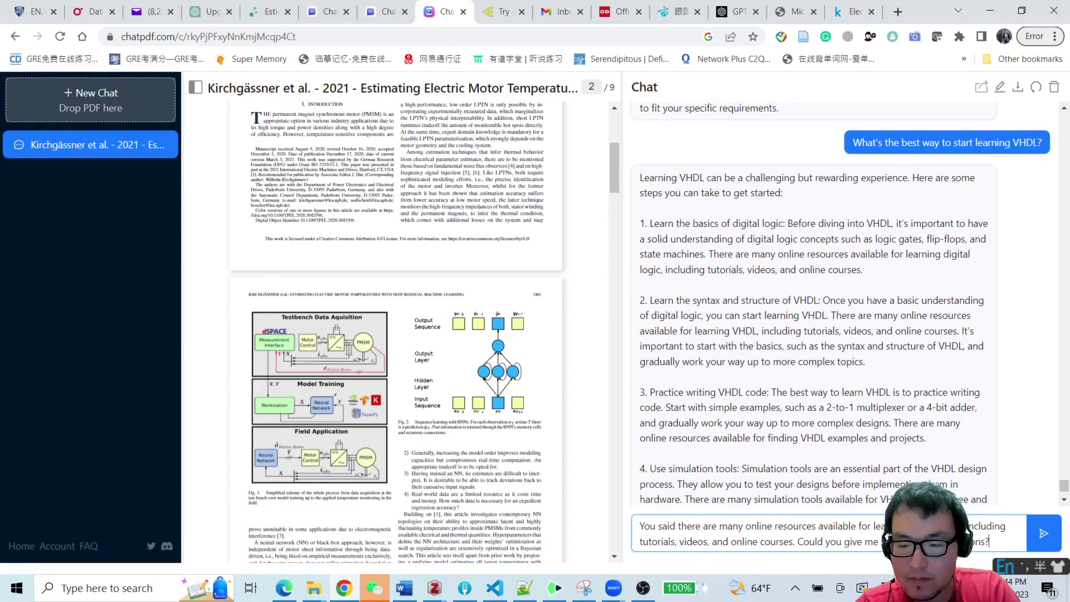
key(Return)
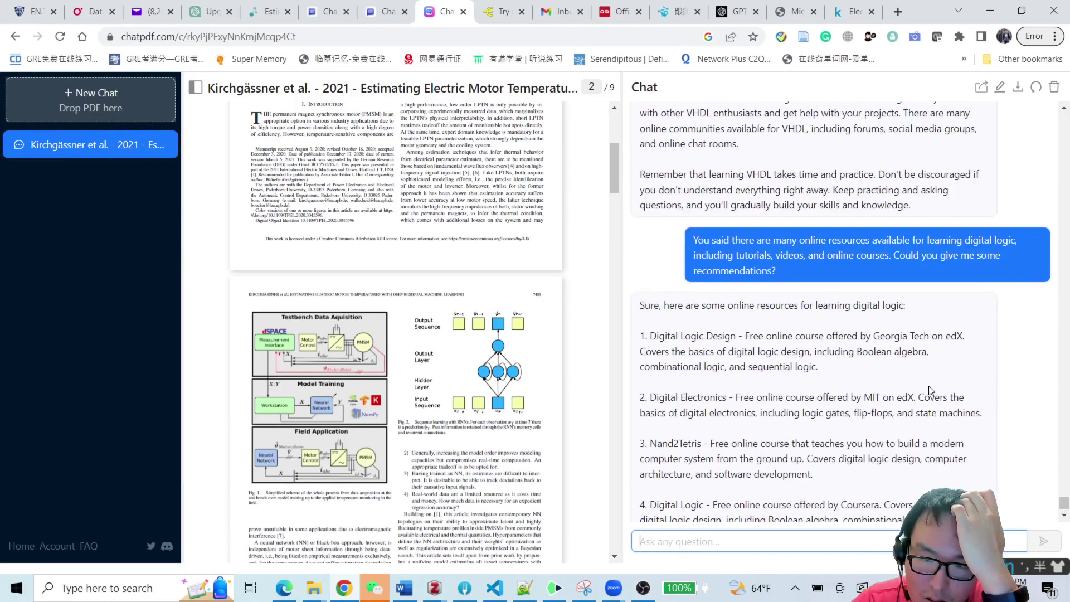
Examine the recommended digital logic courses through to the closing remarks, highlighting the Georgia Tech and MIT entries.
drag(749, 337, 952, 339)
click(962, 367)
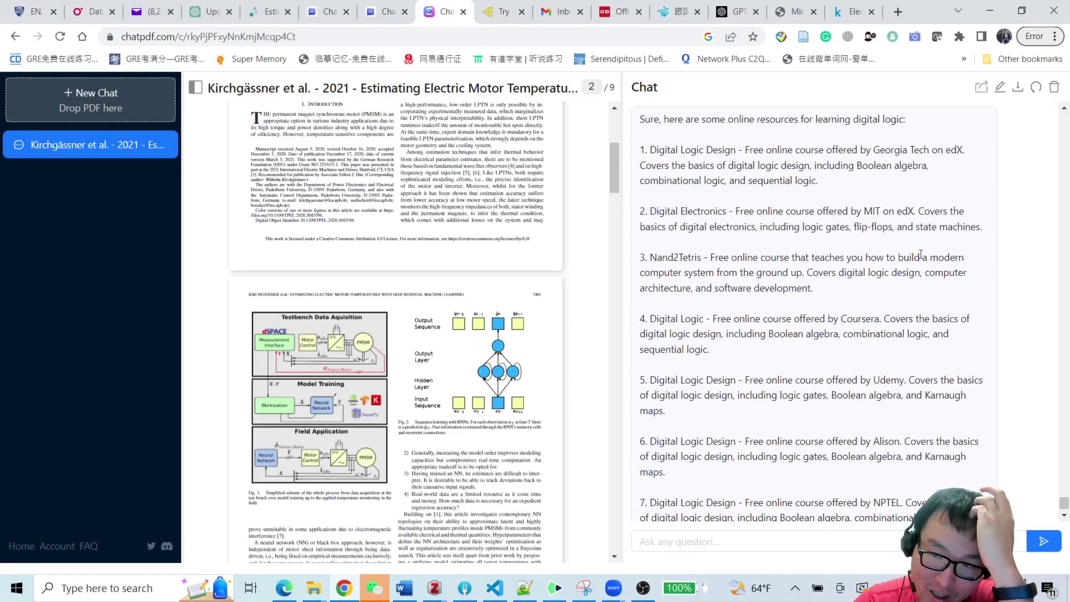
drag(818, 181, 843, 165)
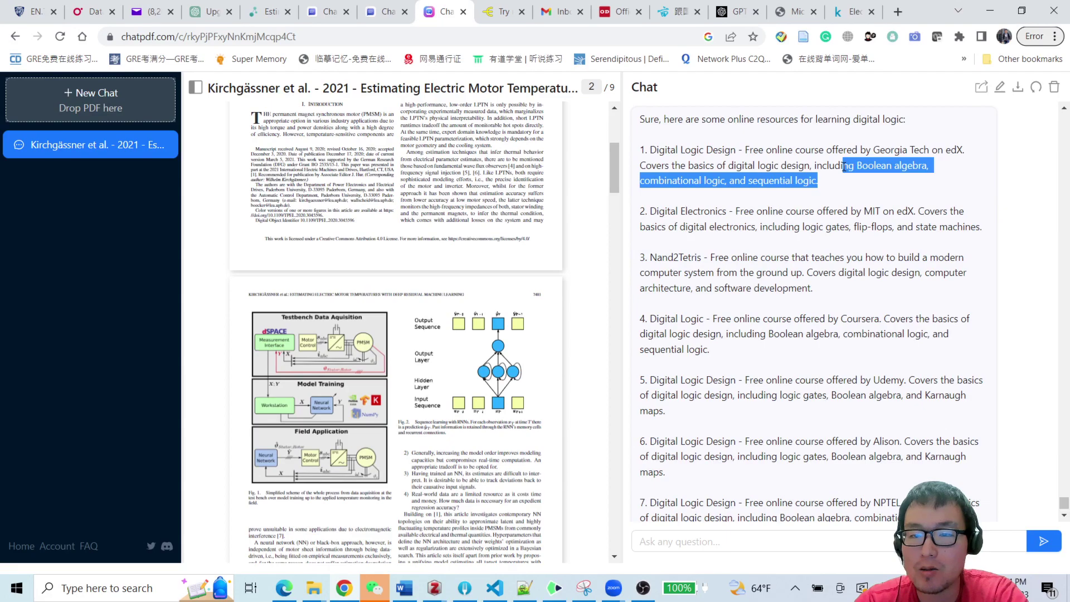
drag(645, 211, 913, 215)
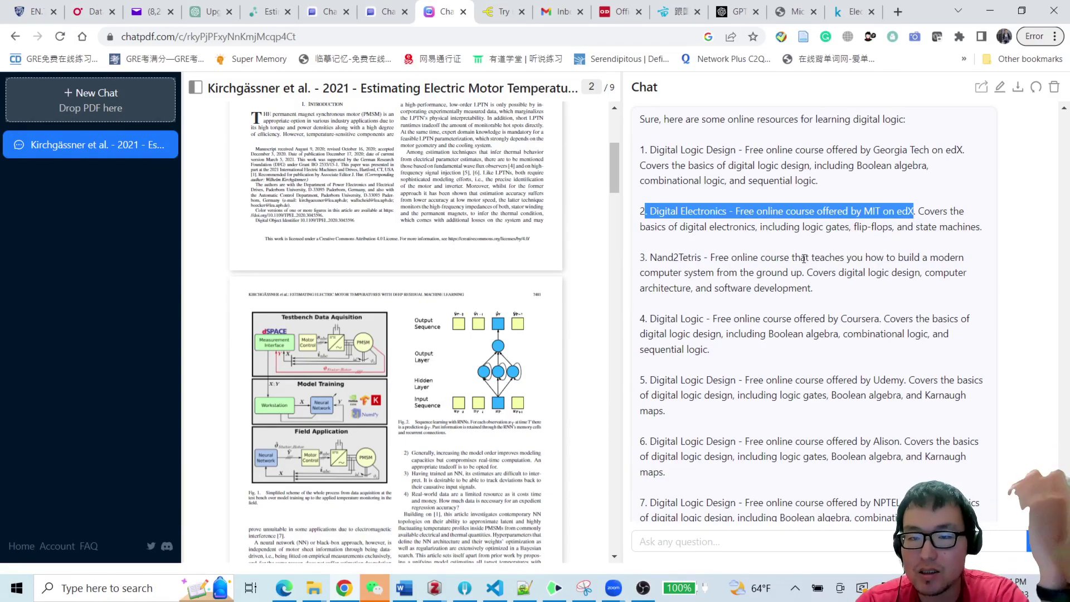
scroll(823, 278, down, 2)
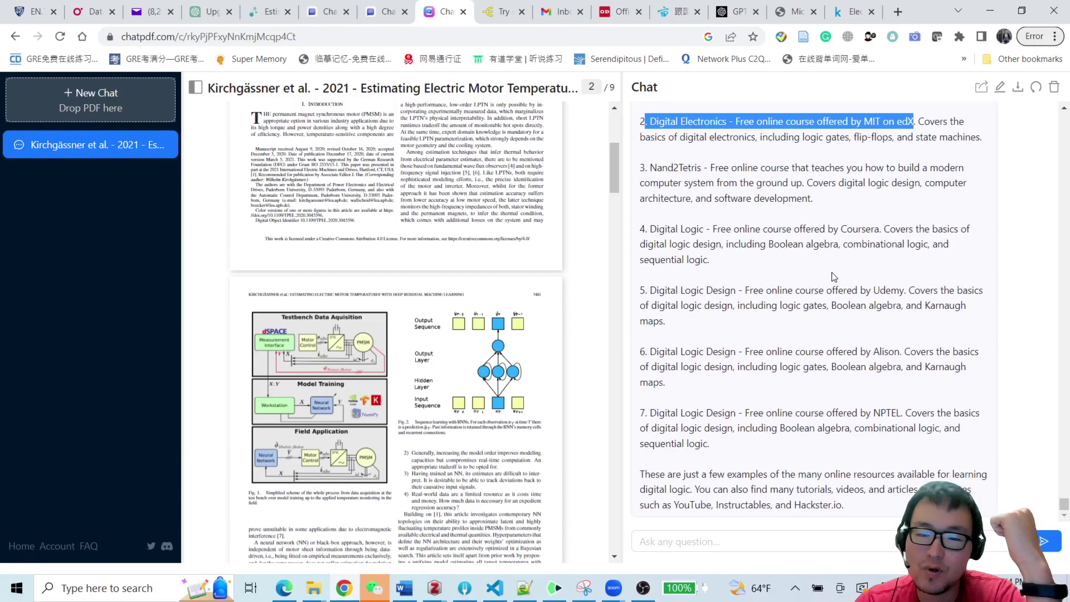